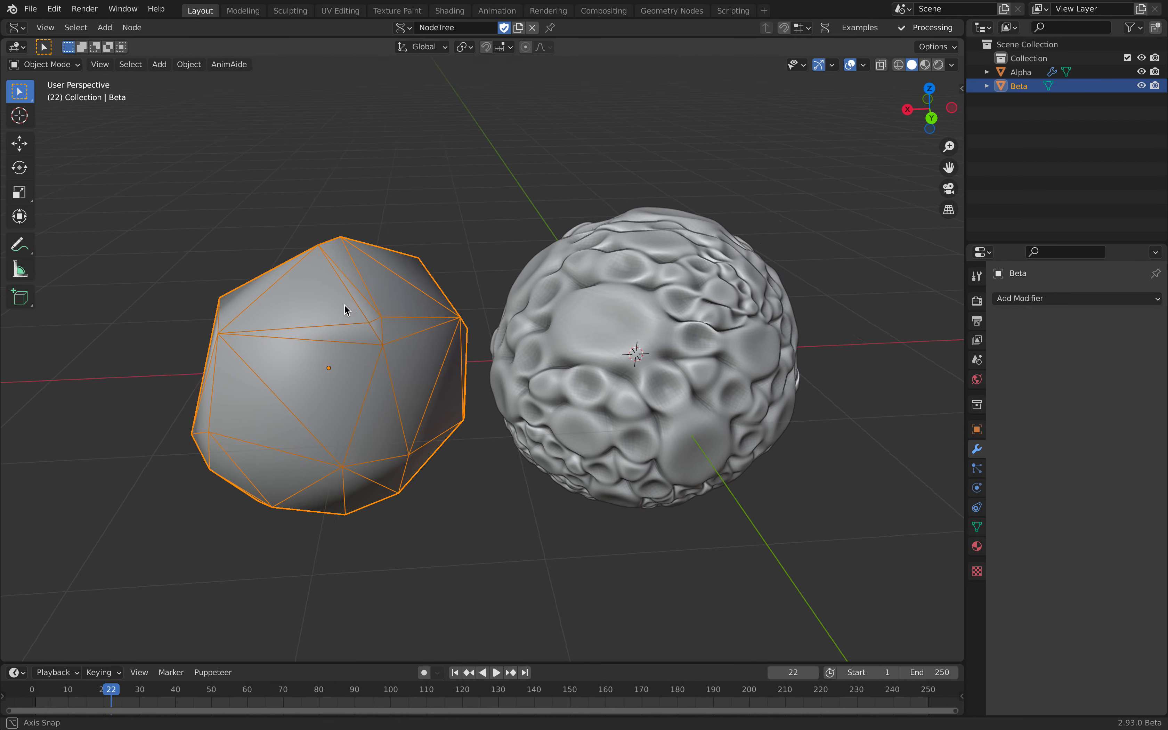
- Start a new default scene, discarding the unsaved changes in subquad_002.blend
left_click(601, 309)
middle_click_drag(684, 442, 227, 118)
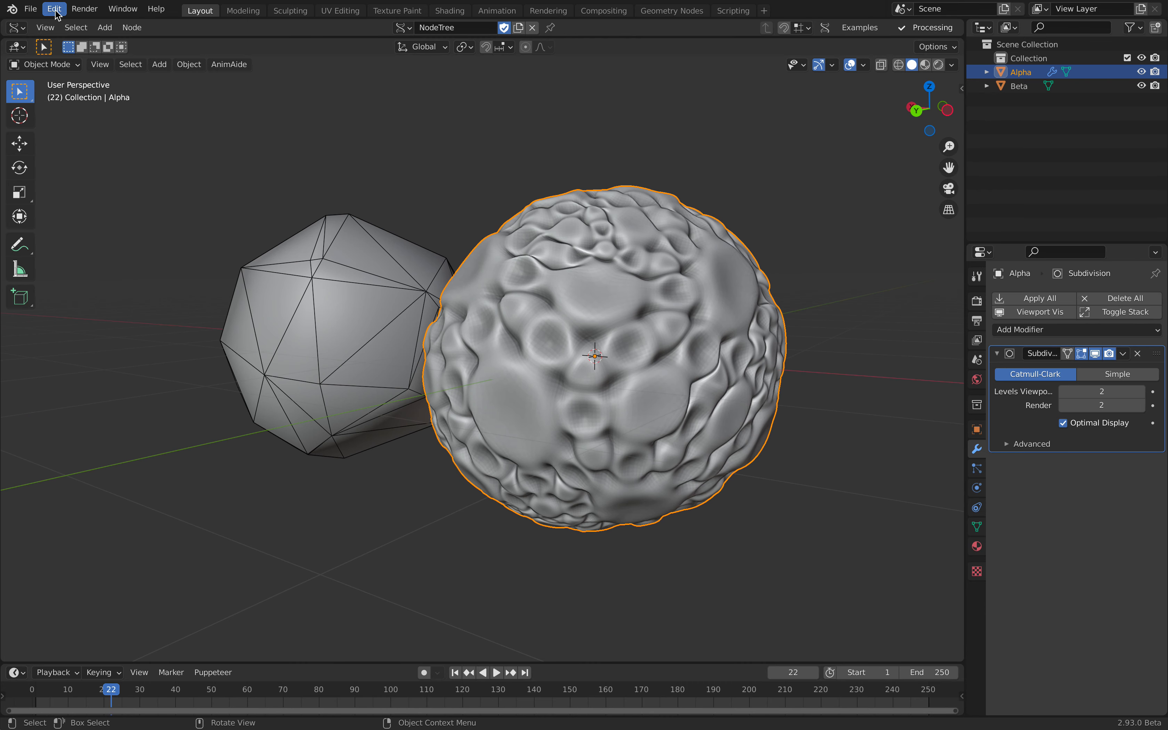
left_click(30, 9)
mouse_move(58, 24)
left_click(191, 29)
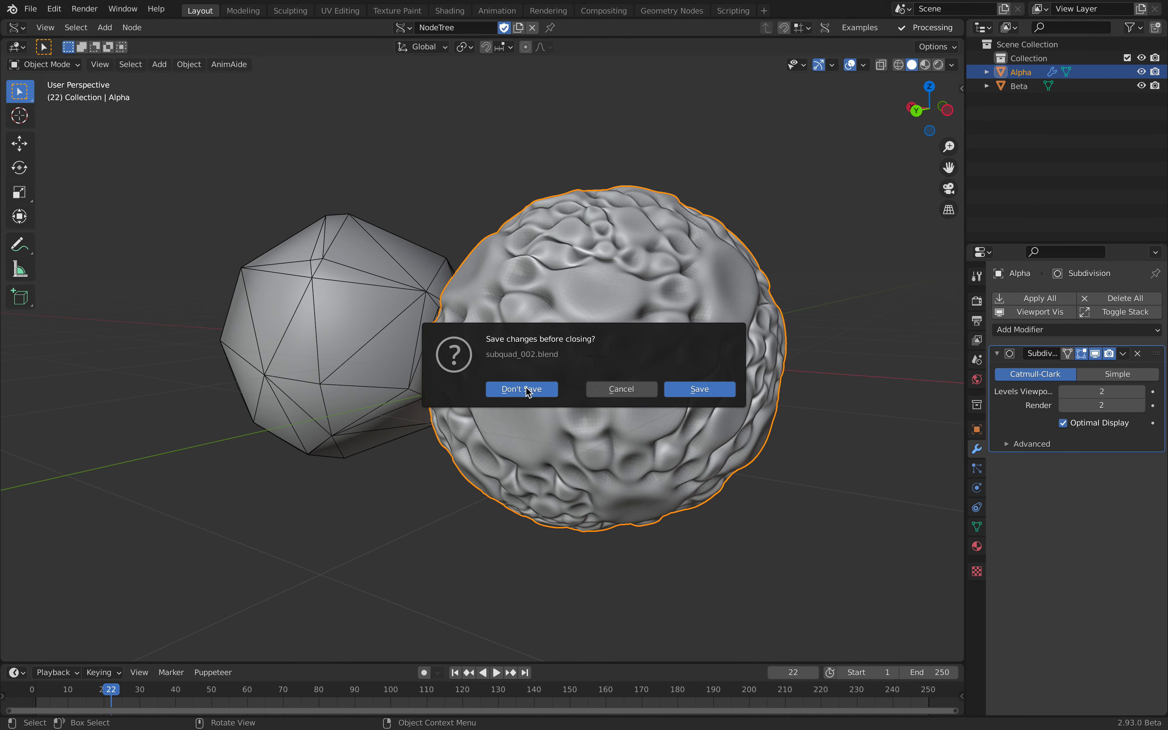
left_click(522, 389)
- Find the Sverchok add-on in the preferences with the search text "sve" and review its extra-node dependencies
left_click(55, 8)
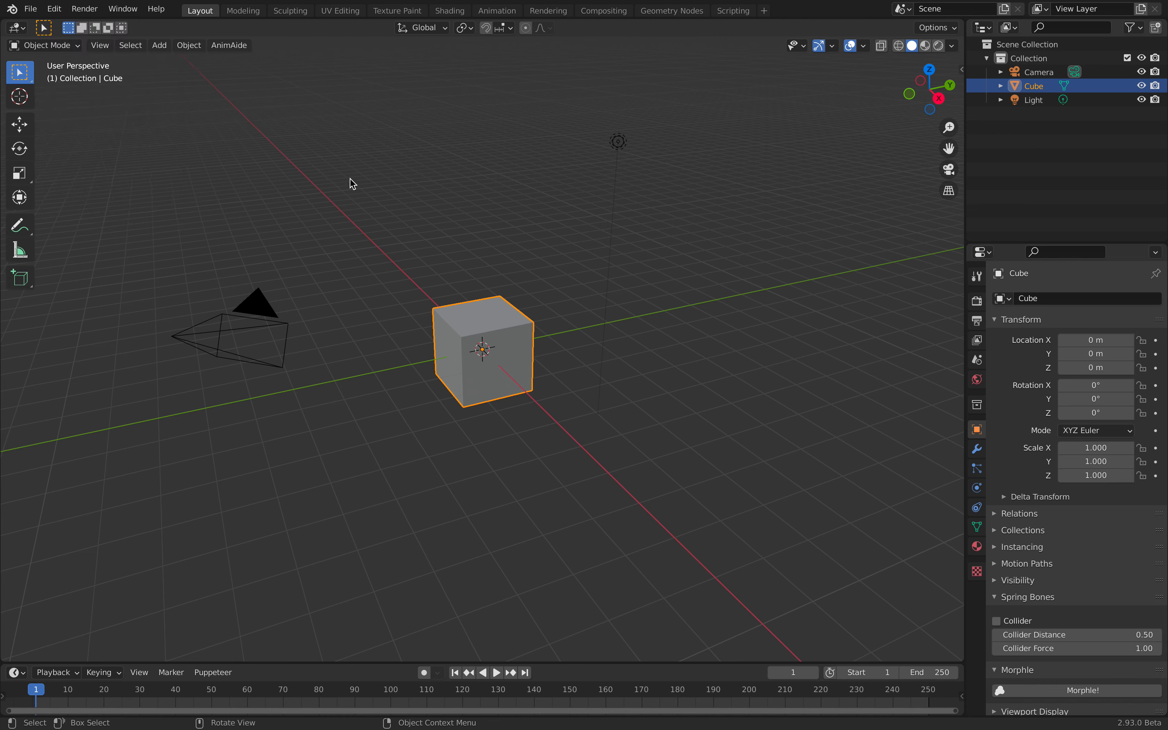
type("sve")
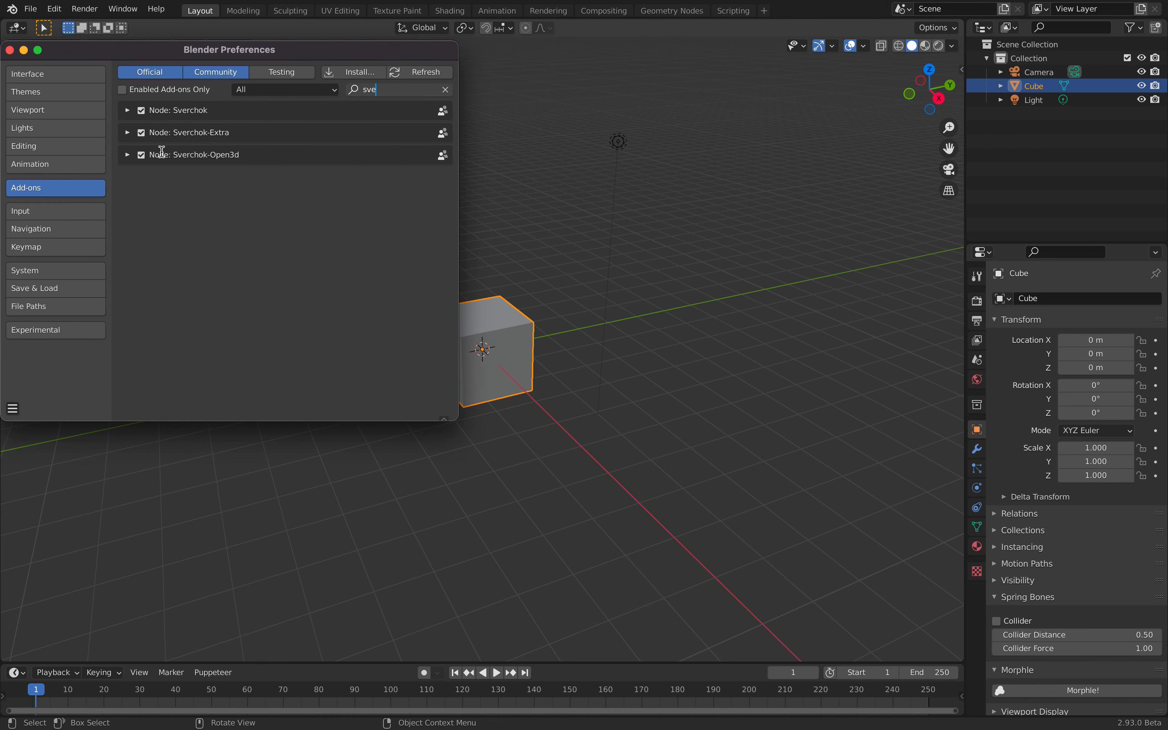
left_click(127, 111)
left_click_drag(185, 50, 325, 68)
scroll(490, 363, "down", 15)
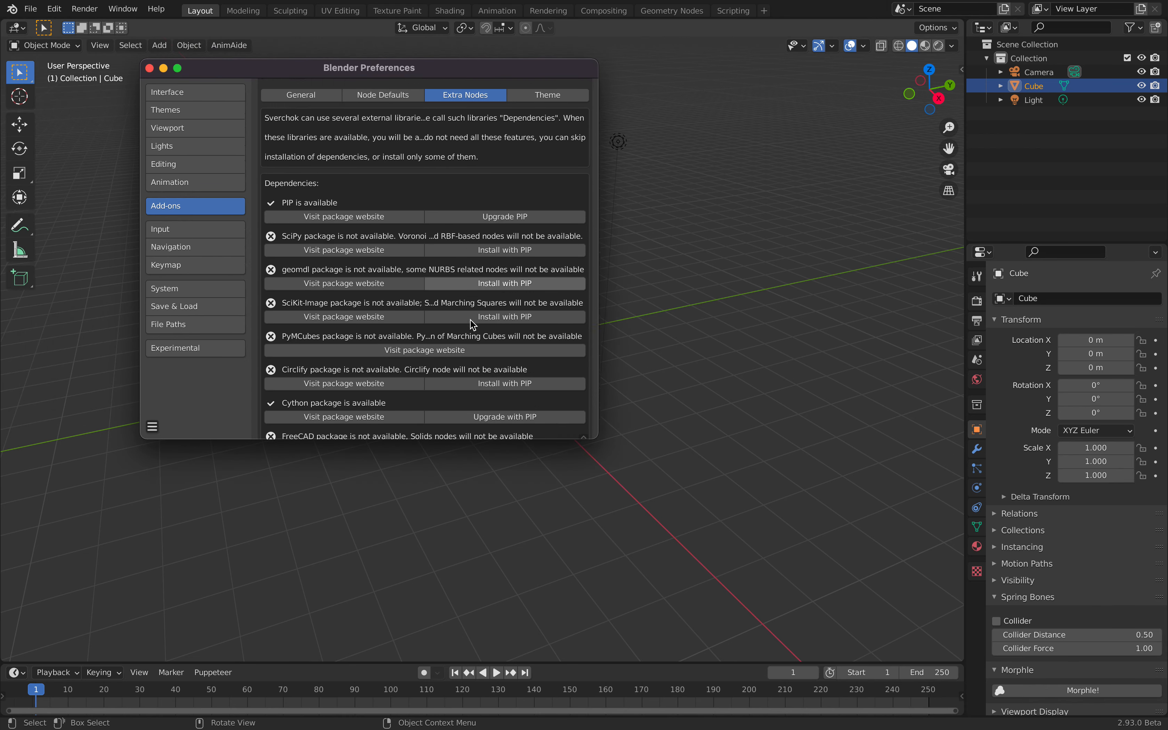
scroll(490, 363, "down", 4)
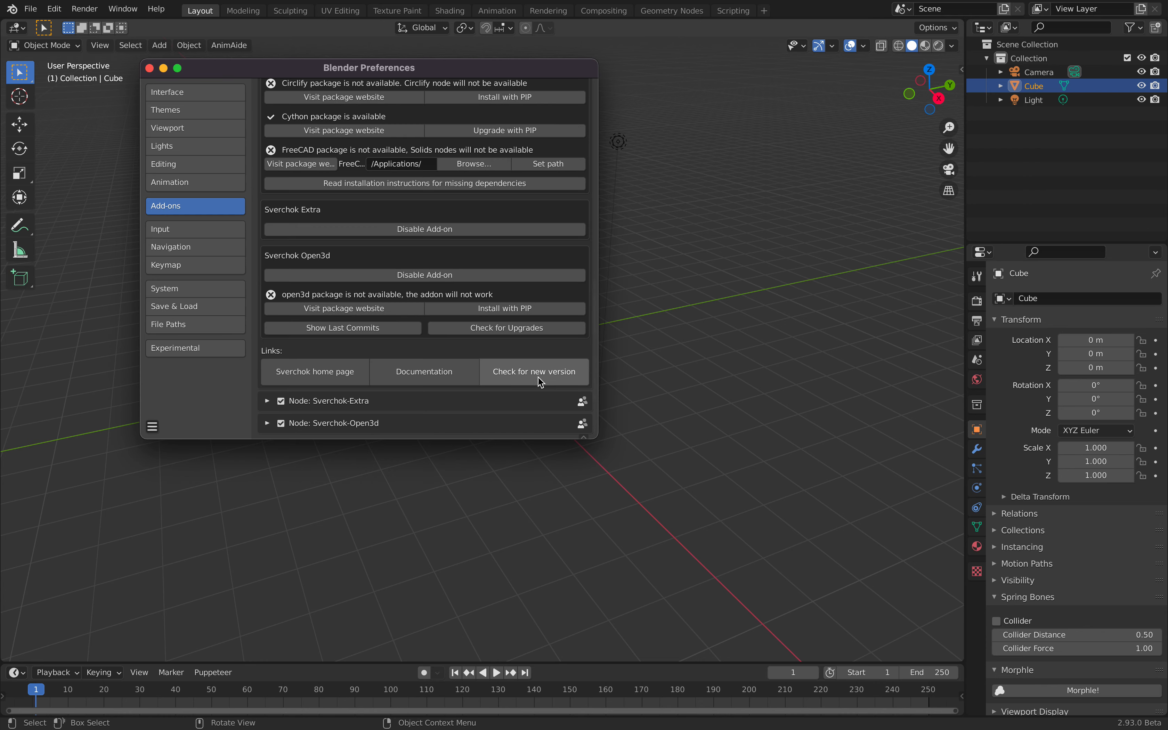
left_click(150, 69)
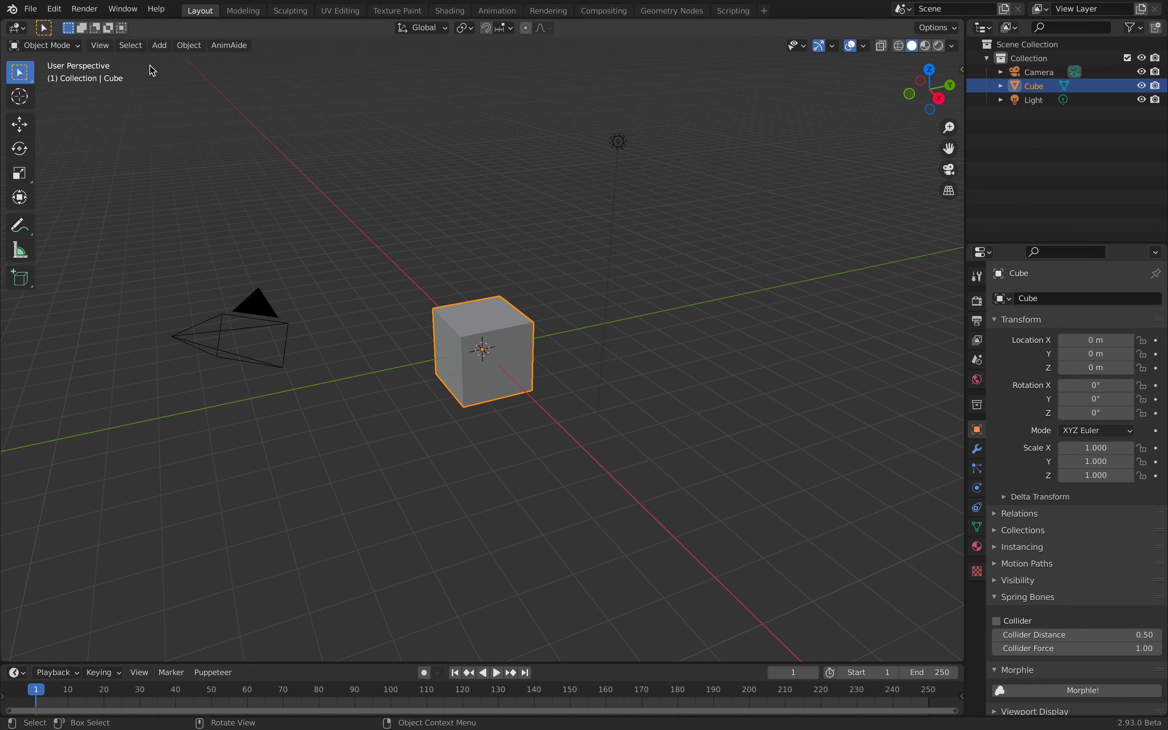
- Split the 3D viewport into upper and lower areas and delete all the default objects from the scene
left_click(697, 124)
left_click_drag(961, 23, 938, 303)
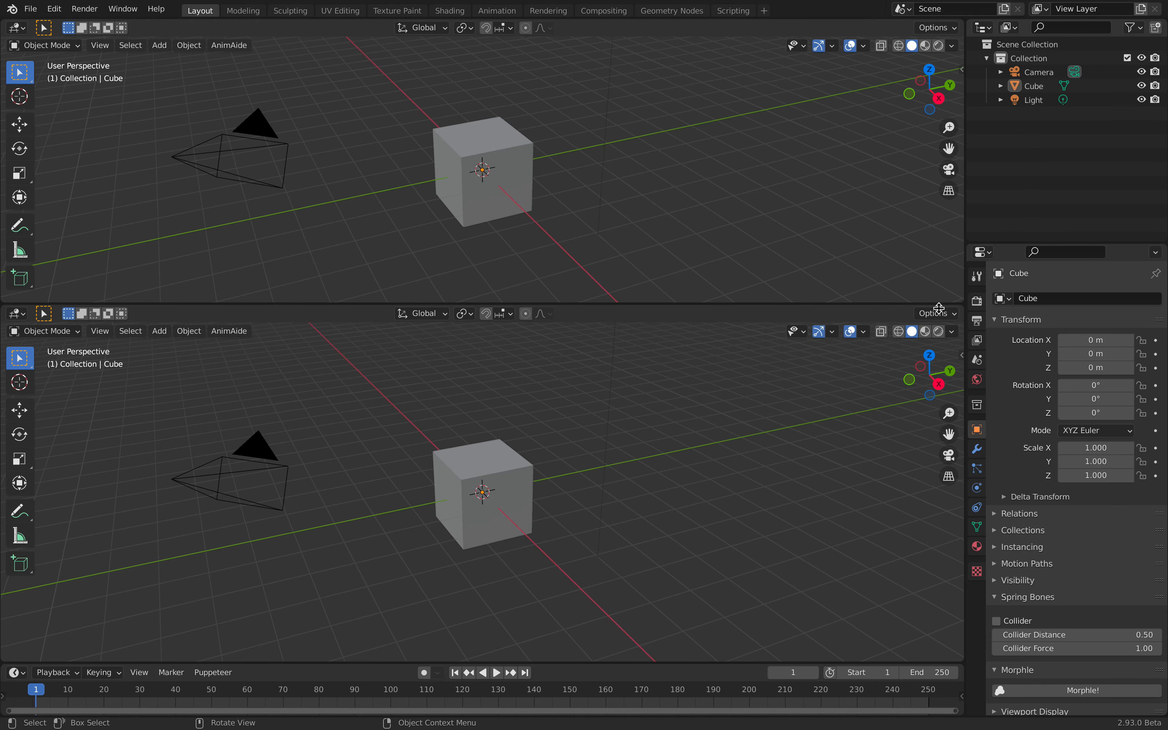
key("a")
key("x")
left_click(446, 379)
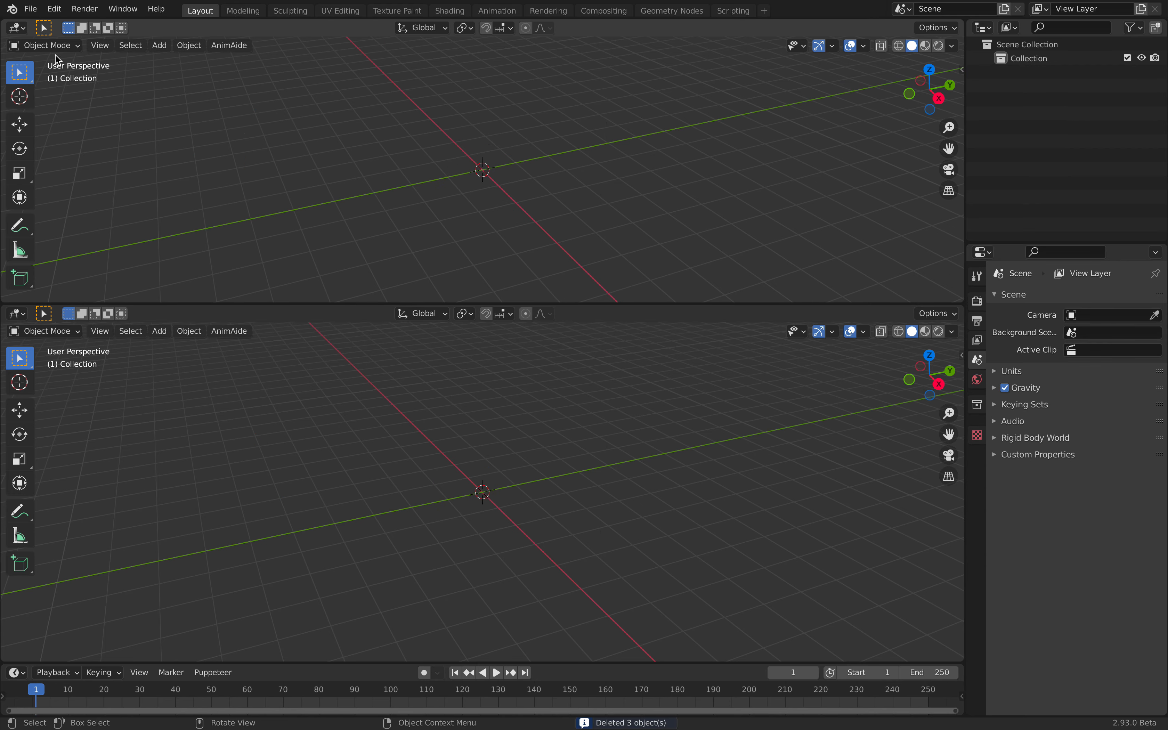
- Turn the upper area into a Sverchok node editor with a new node tree and add a Subdivide to Quads node
left_click(18, 28)
left_click(61, 129)
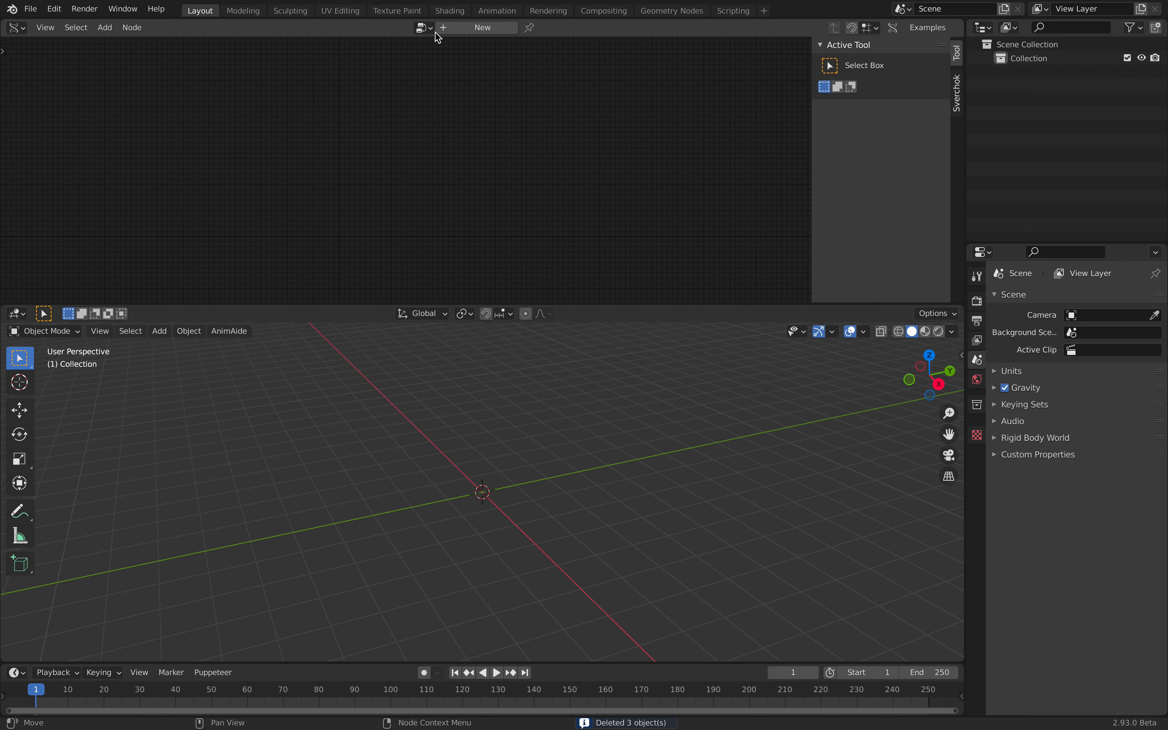
key("shift+a")
left_click(370, 112)
type("quad")
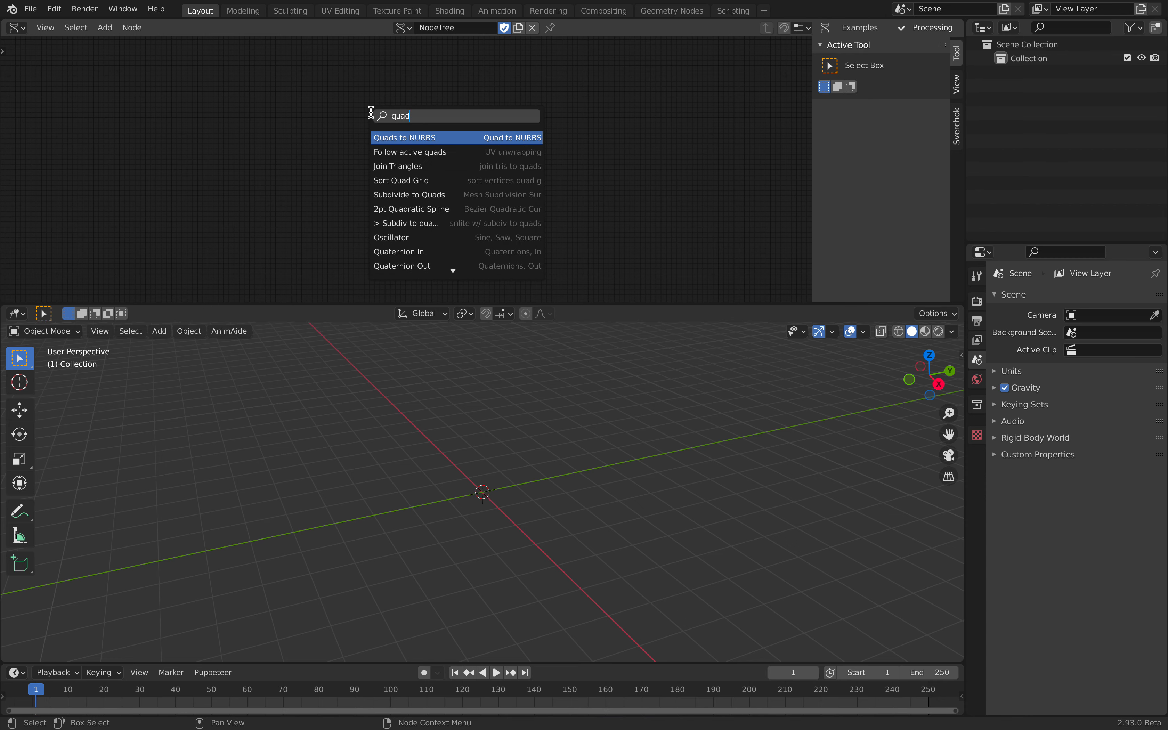
left_click(400, 194)
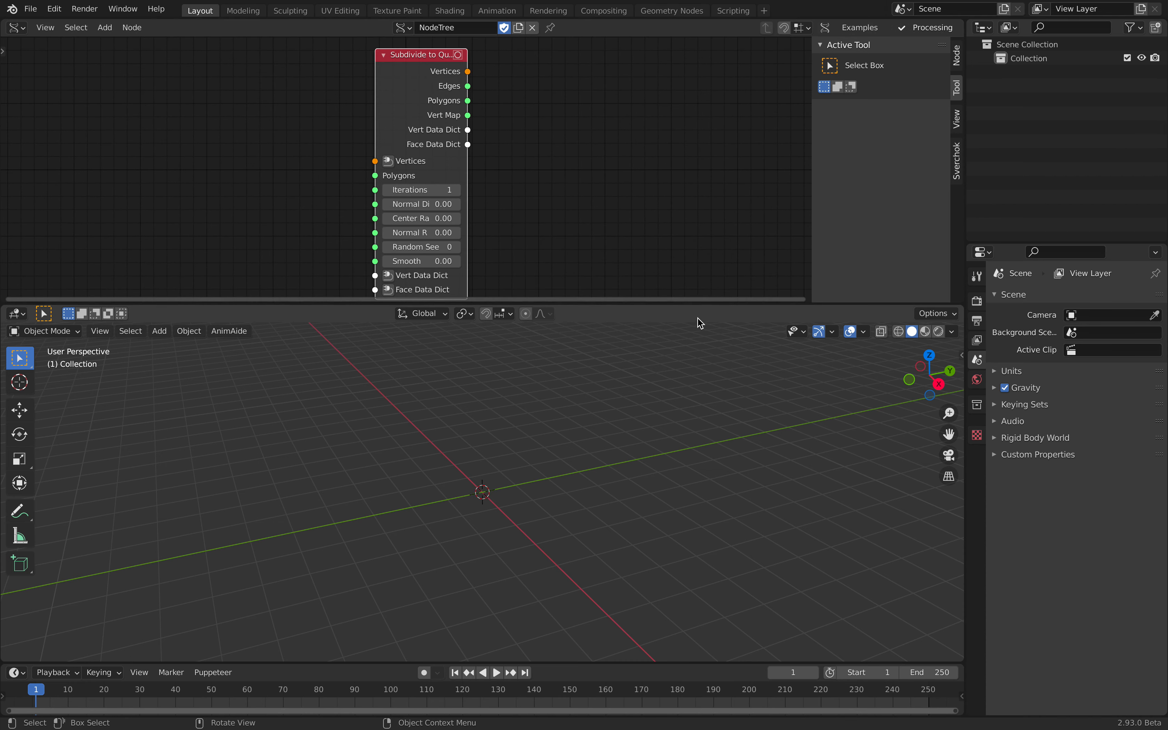
left_click_drag(690, 303, 603, 402)
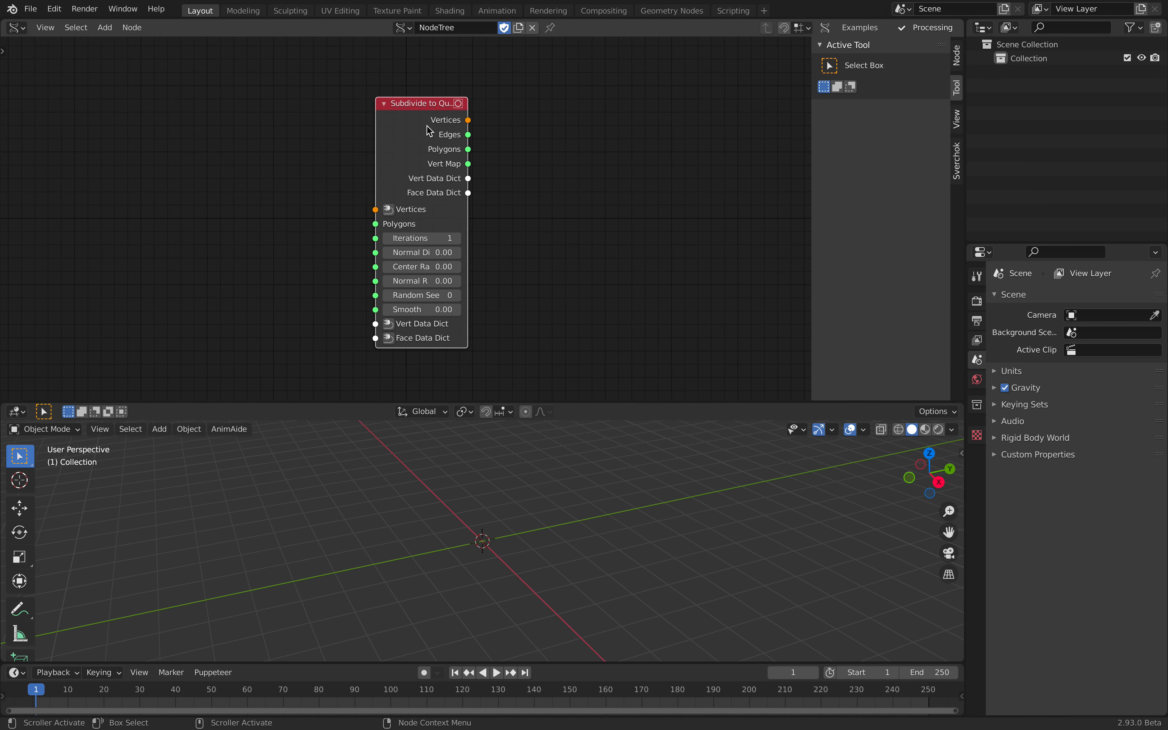
left_click_drag(429, 130, 487, 98)
- Add a Random Vector node and place it to the left of the Subdivide to Quads node
key("shift+a")
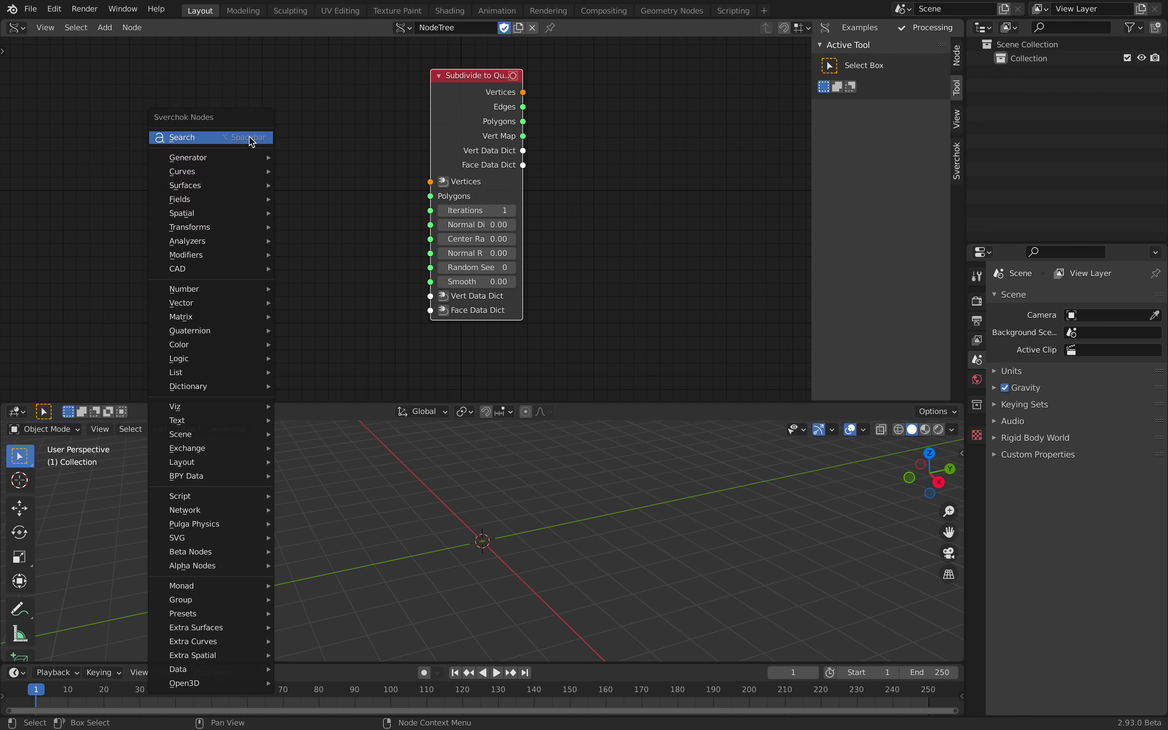
left_click(251, 137)
type("random v")
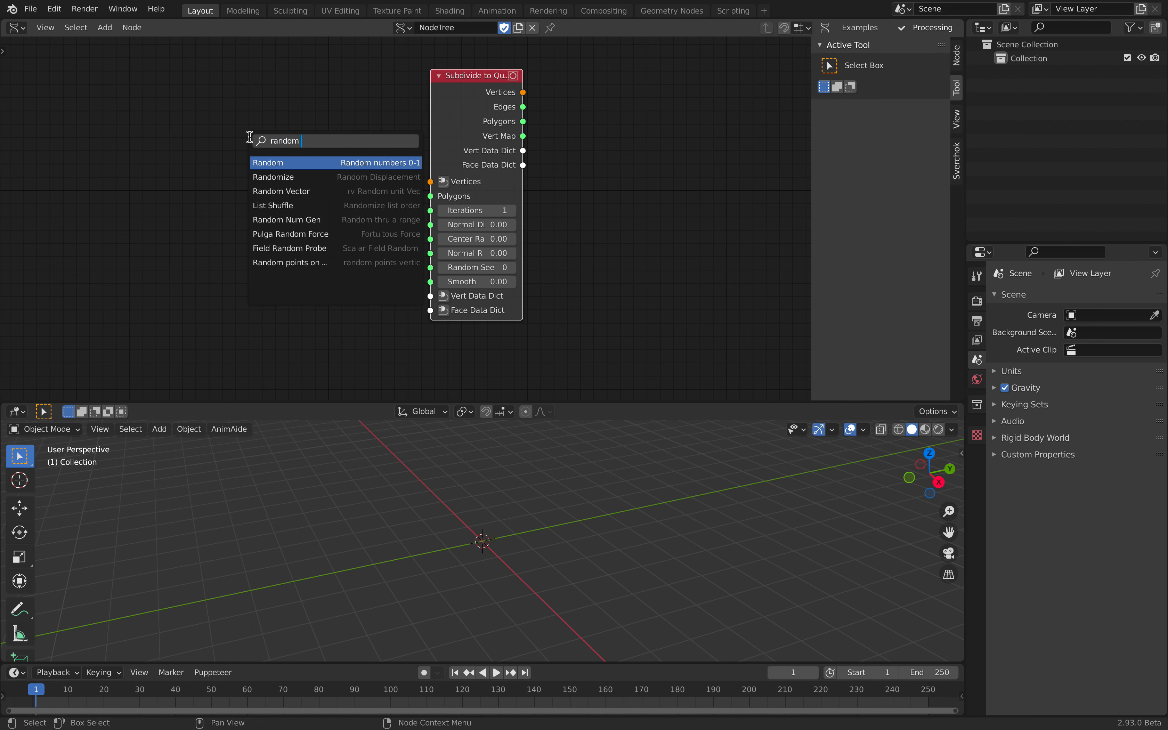
key("Return")
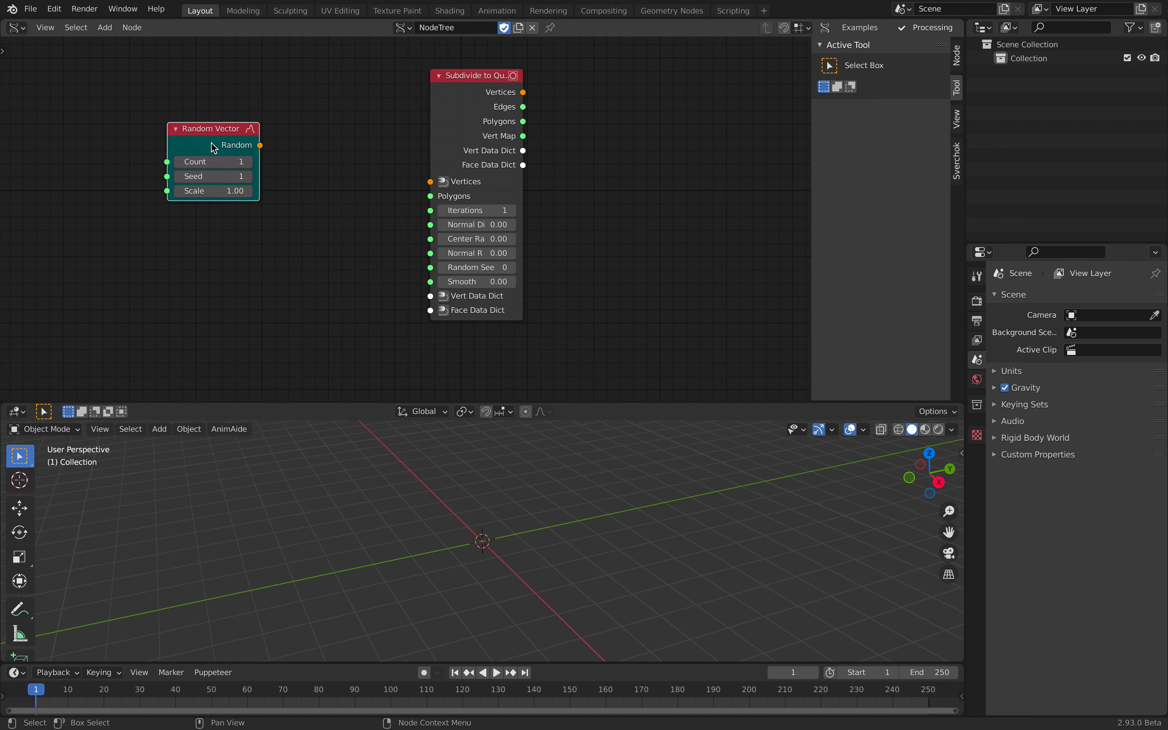
left_click(152, 118)
key("shift+a")
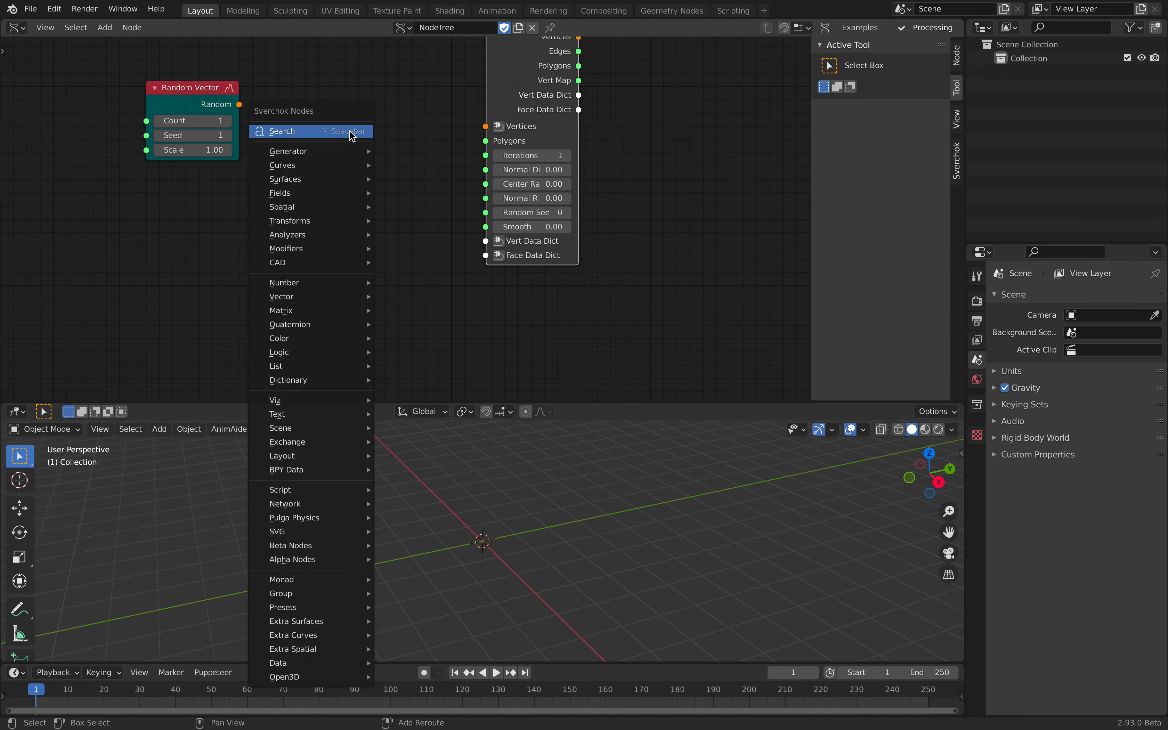
left_click(348, 128)
type("primti")
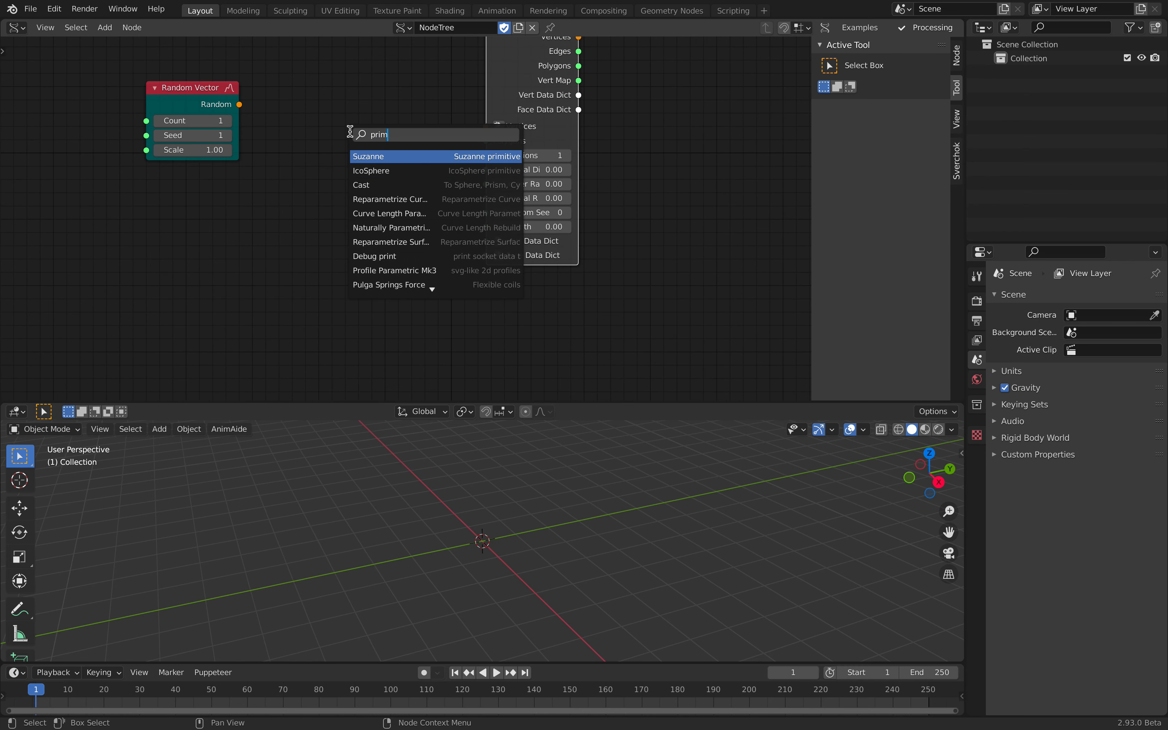
key("BackSpace")
key("BackSpace")
key("BackSpace")
key("BackSpace")
key("BackSpace")
key("BackSpace")
type("s")
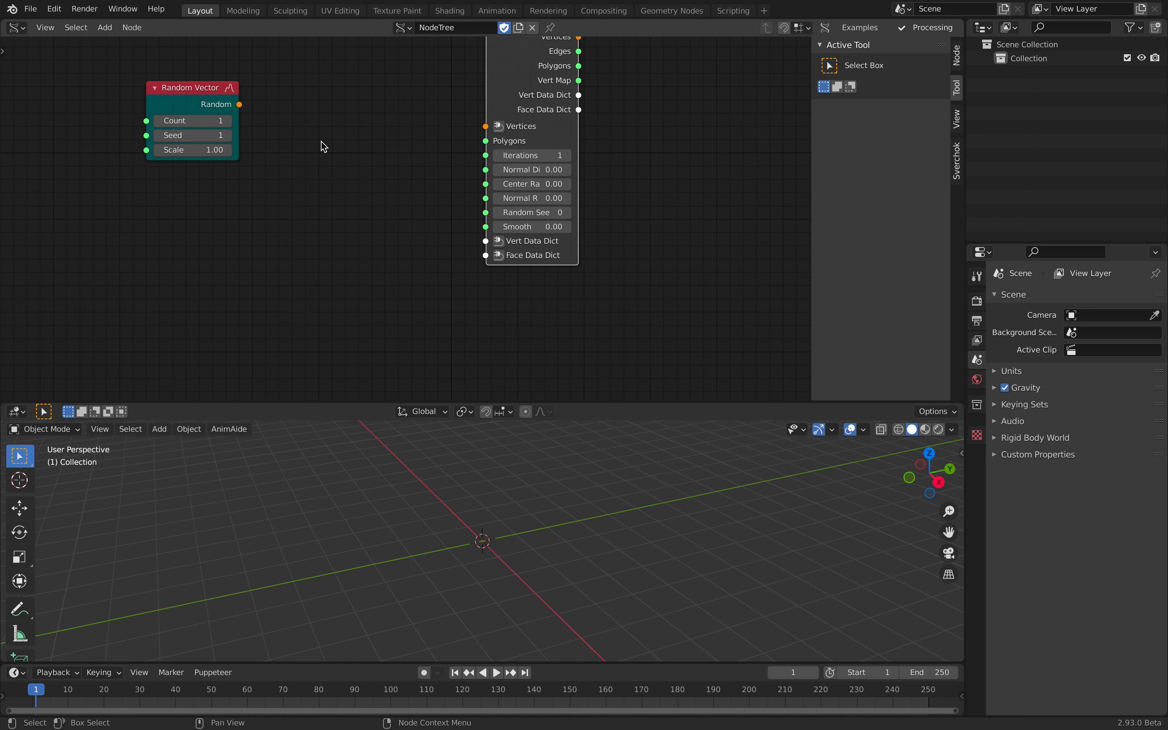
- Add a Regular Solid node from the extended generators and arrange it below the Random Vector node
key("shift+a")
mouse_move(323, 162)
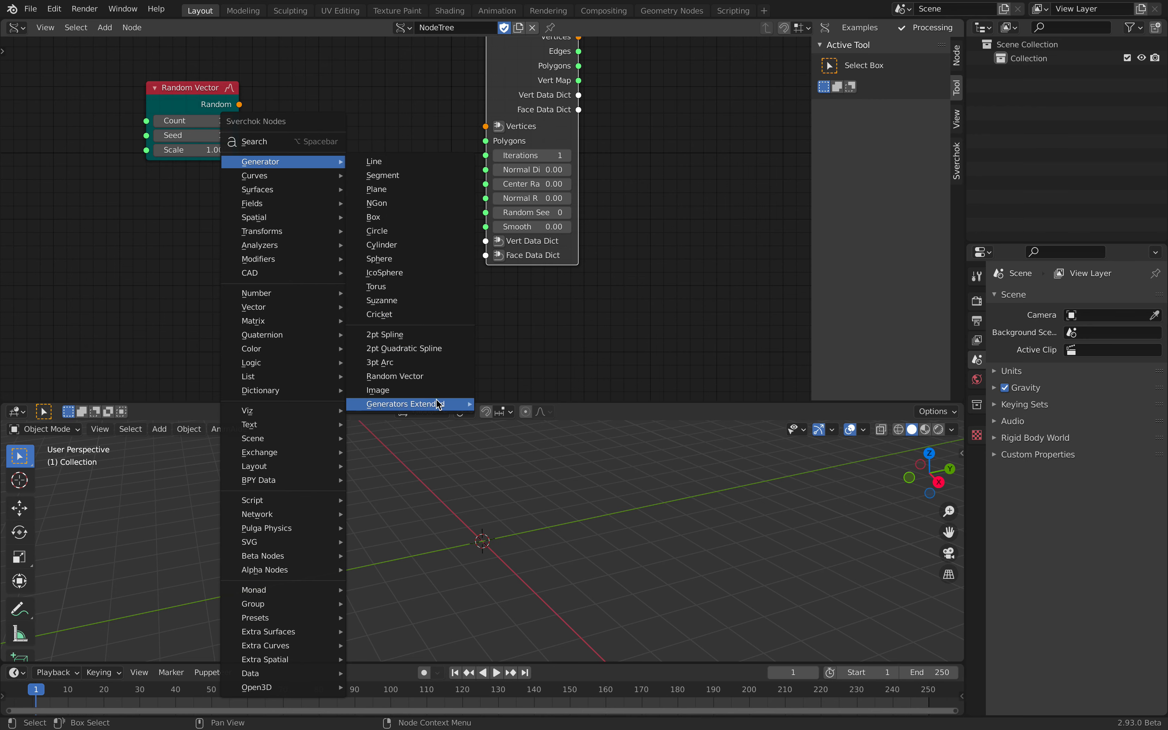
mouse_move(439, 407)
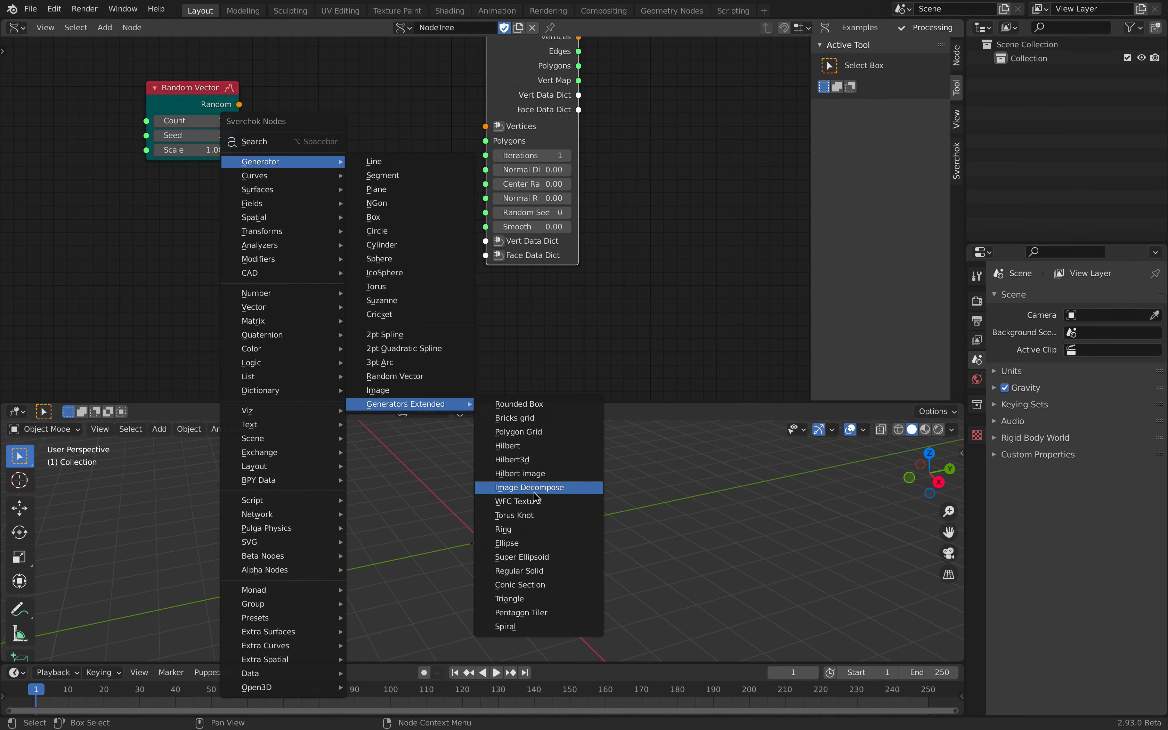
left_click(543, 571)
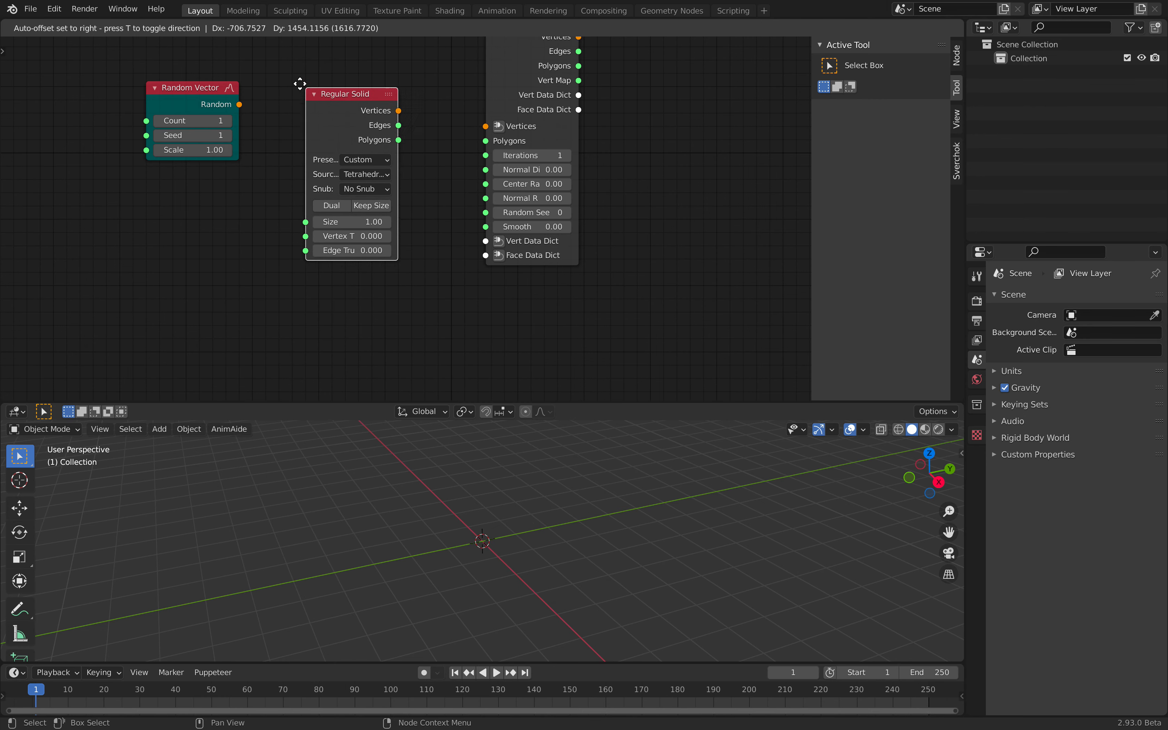
left_click(150, 202)
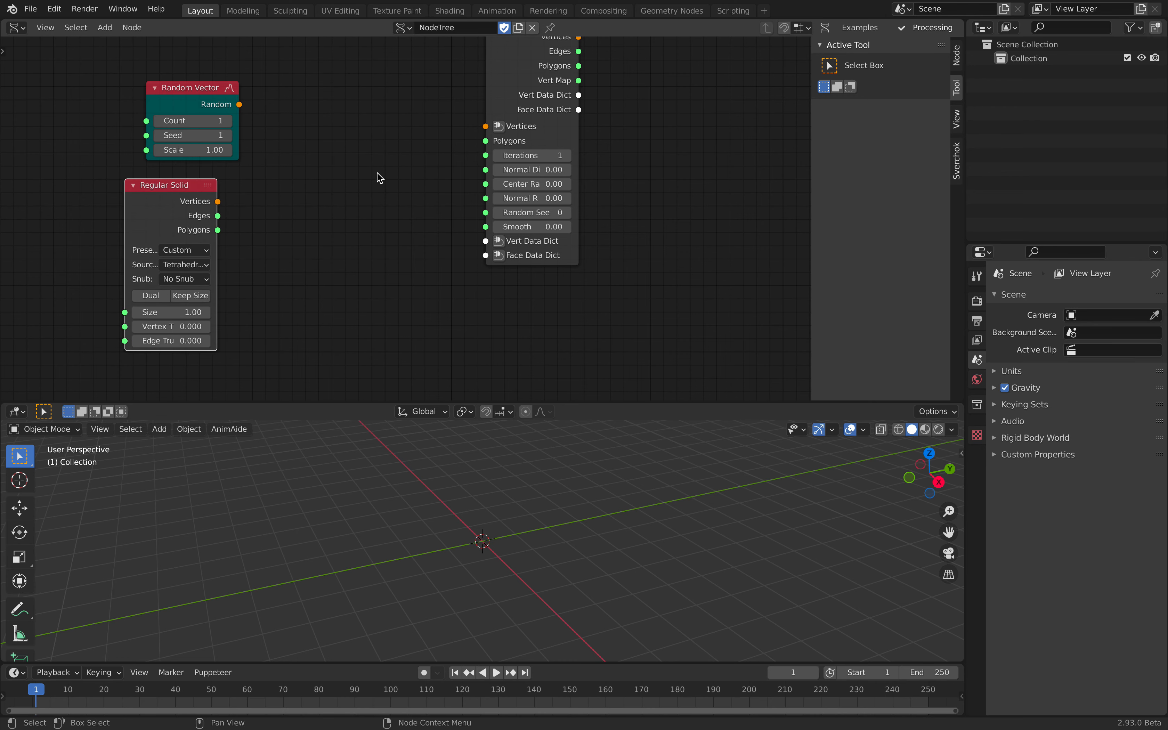
key("Home")
left_click_drag(129, 221, 168, 223)
left_click_drag(155, 121, 183, 115)
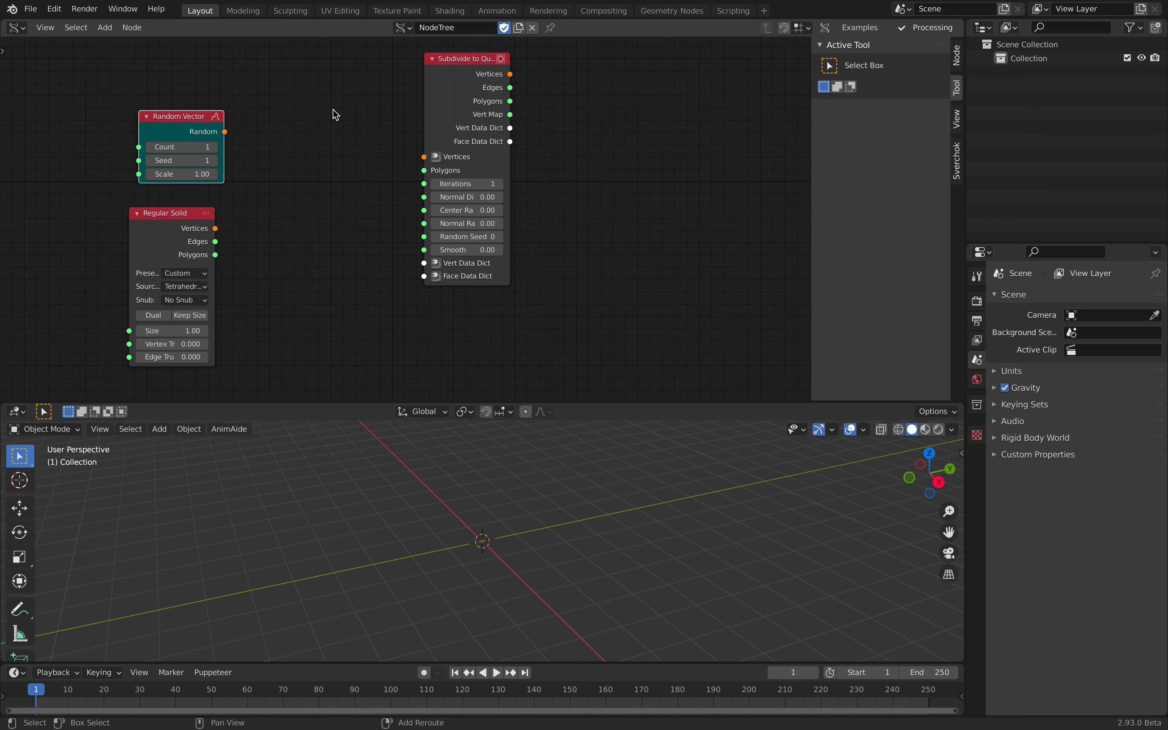
- Open the search for adding another node to the tree
key("shift+a")
left_click(316, 89)
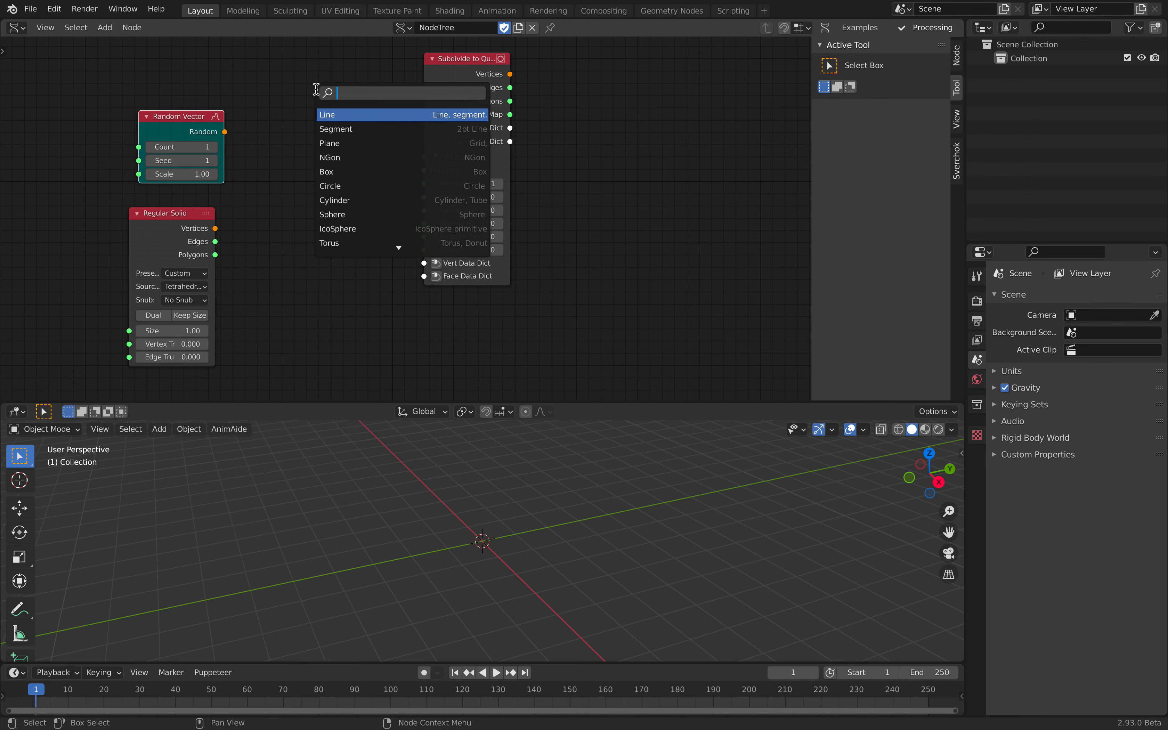
type("dla")
key("Down")
key("Down")
key("Down")
key("Down")
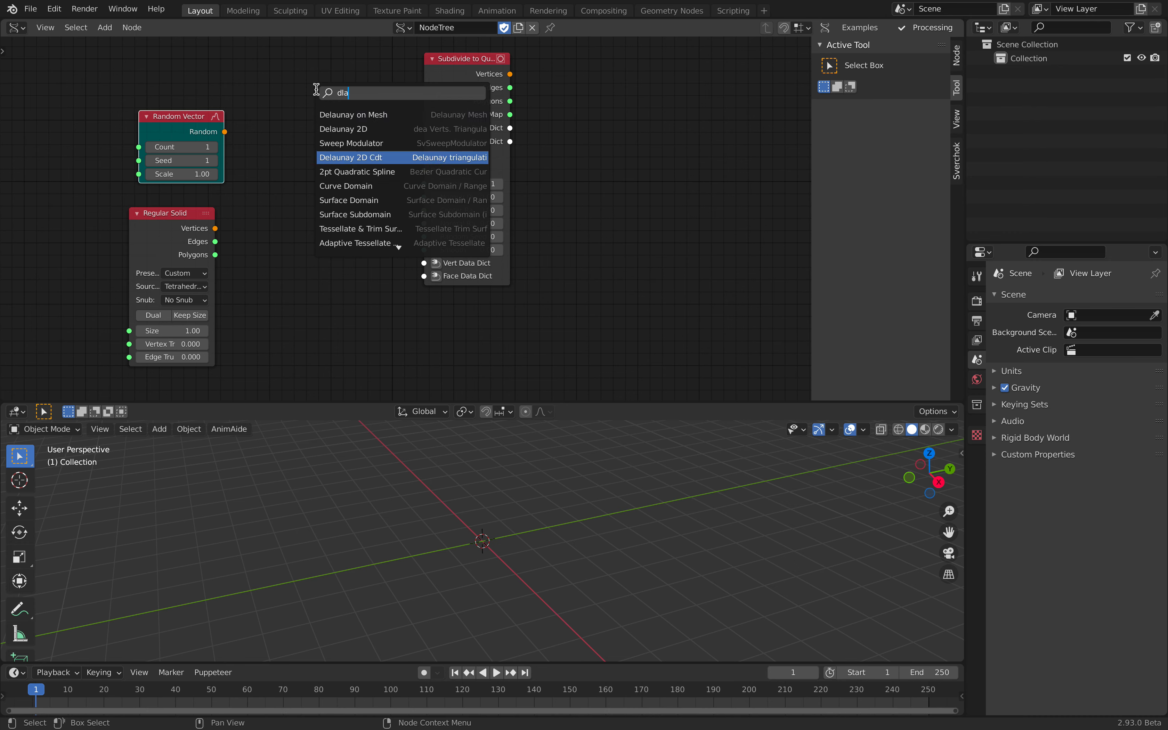
key("BackSpace")
key("BackSpace")
key("BackSpace")
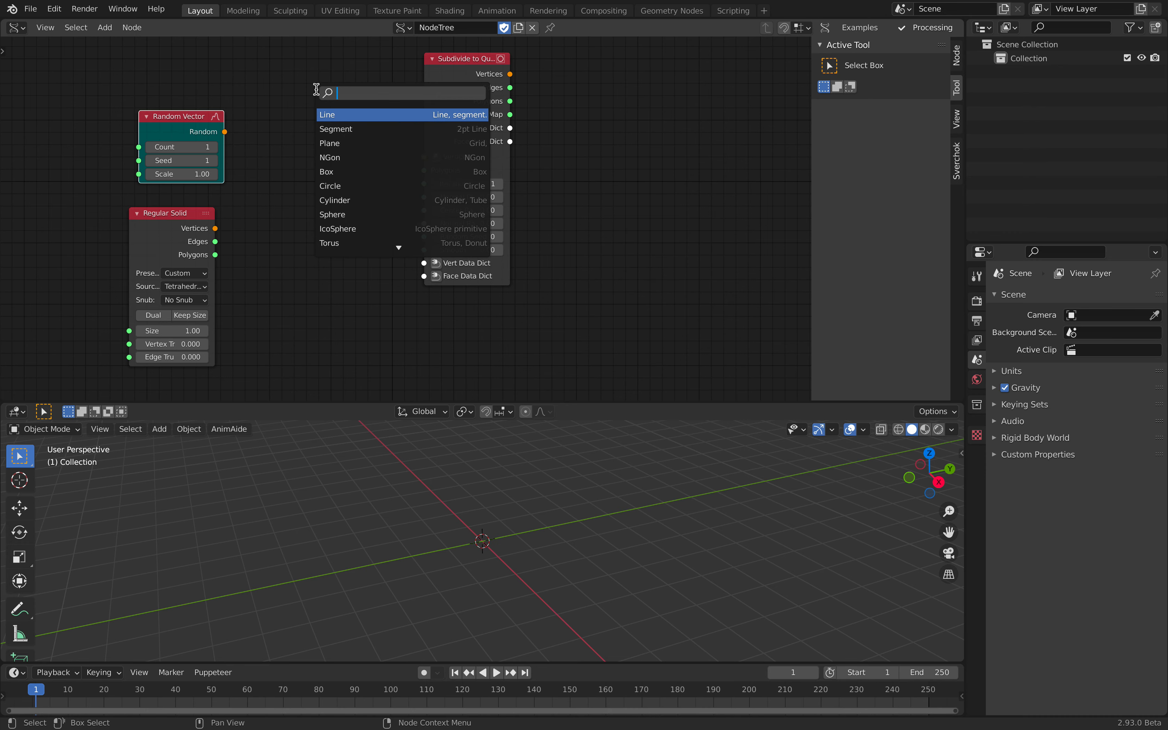
- Add a Convex Hull node and link the Random Vector output to its Vertices input
type("convex")
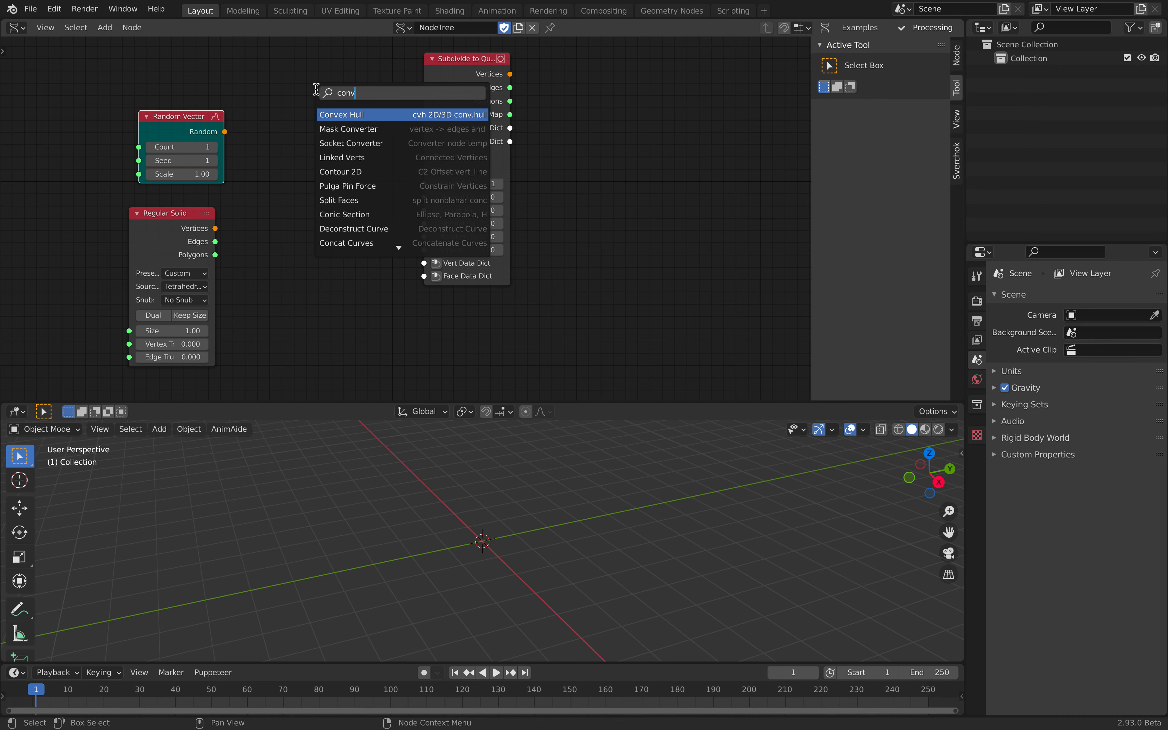
key("Return")
left_click(267, 98)
left_click_drag(224, 131, 277, 202)
- Set the Random Vector count to 13 and link the Convex Hull vertices and polygons to Subdivide to Quads
left_click_drag(181, 147, 302, 136)
left_click_drag(364, 115, 424, 170)
left_click(446, 101)
- Add a Mesh viewer node and connect the Subdivide to Quads vertices, edges and polygons to it
middle_click_drag(607, 127, 591, 166)
key("shift+a")
left_click(594, 134)
type("mesh v")
key("Return")
left_click(593, 134)
left_click(459, 103)
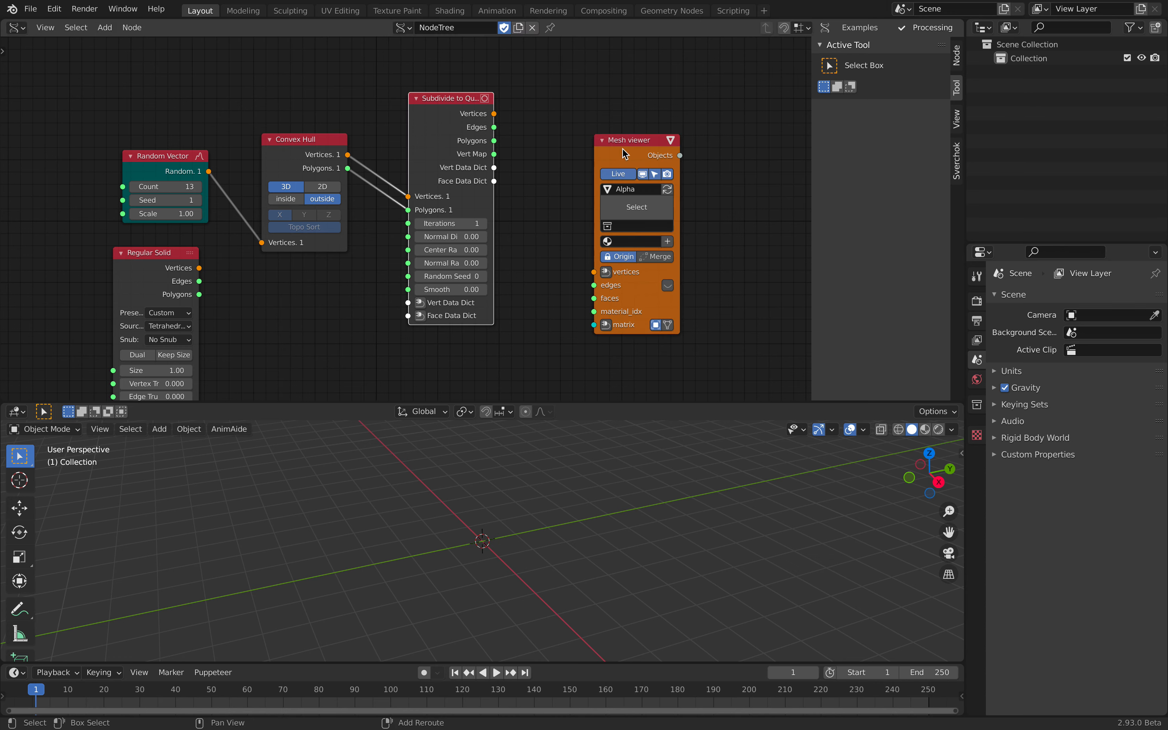
left_click(621, 148, "shift")
key("f")
left_click(621, 102)
- Tidy the Mesh viewer, Convex Hull and Random Vector node positions and view the generated mesh from another angle
left_click_drag(623, 147, 588, 118)
scroll(545, 536, "up", 2)
mouse_move(539, 530)
middle_mouse_down()
mouse_move(500, 518)
mouse_move(533, 514)
middle_mouse_up()
mouse_move(145, 158)
left_mouse_down()
mouse_move(155, 151)
mouse_move(140, 156)
left_mouse_up()
left_click_drag(303, 148, 286, 94)
left_click_drag(145, 155, 131, 143)
middle_click_drag(477, 522, 522, 519)
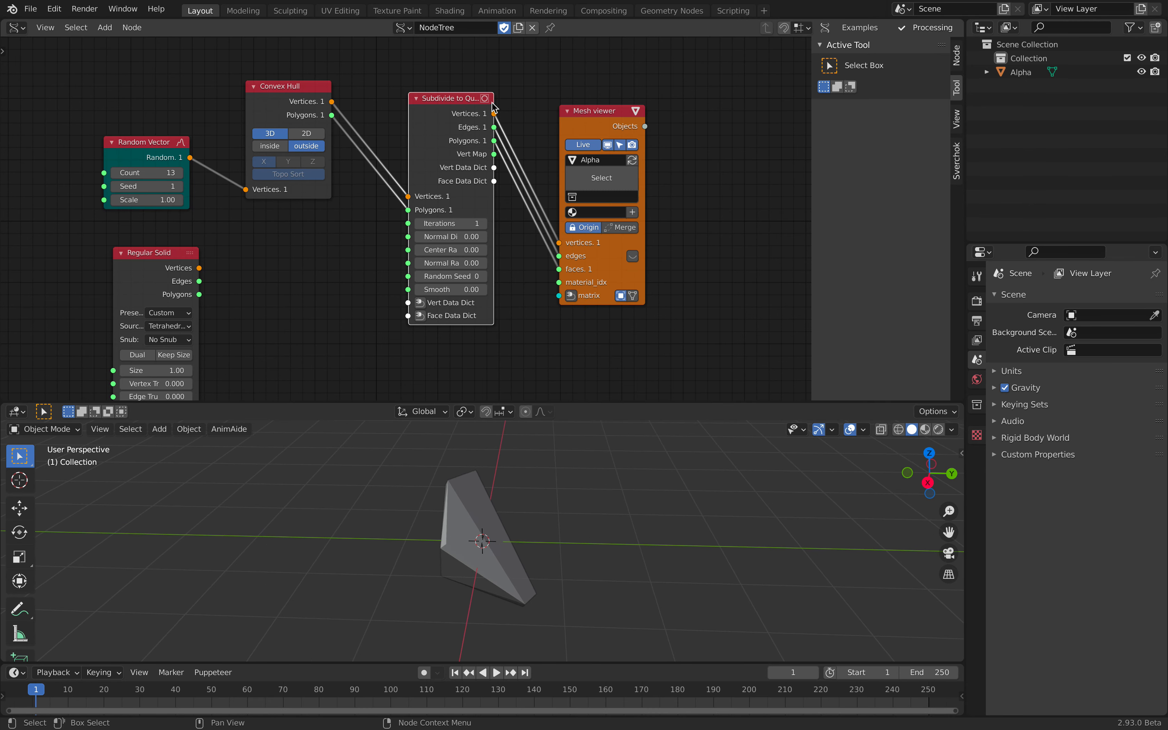
- Widen the Subdivide to Quads node so its labels are readable and collapse the node editor's sidebar
left_click_drag(494, 102, 597, 63)
middle_click_drag(541, 100, 496, 116)
left_click_drag(812, 106, 956, 111)
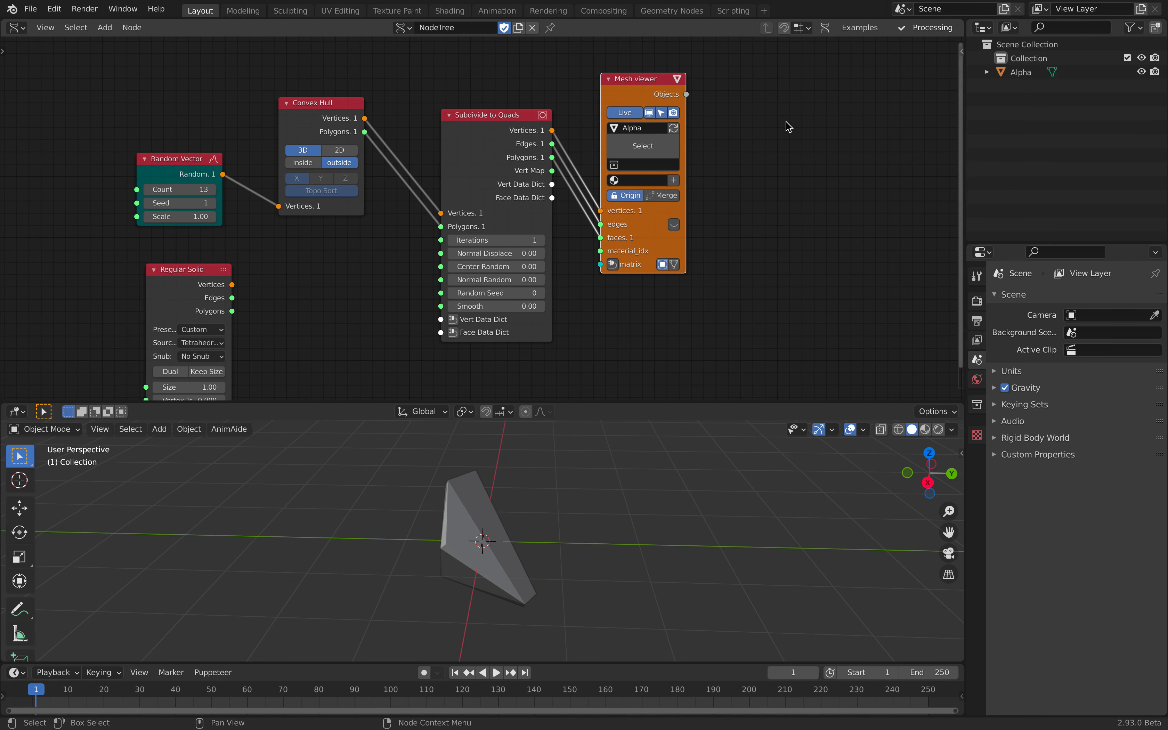
- Reposition the Mesh viewer node above and to the right of the Subdivide to Quads node
left_click_drag(647, 93, 666, 56)
left_click_drag(511, 112, 512, 134)
middle_click_drag(499, 126, 496, 207)
left_click_drag(639, 126, 642, 92)
left_click_drag(500, 210, 504, 210)
middle_click_drag(500, 211, 502, 187)
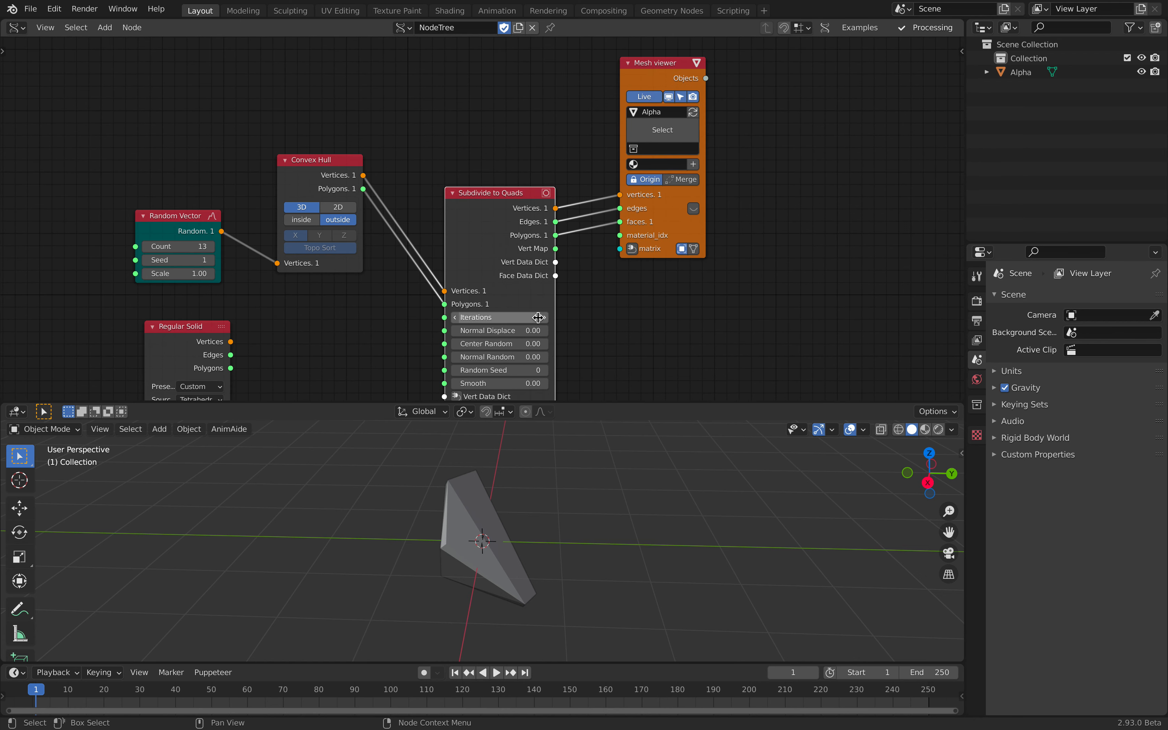
- Move the Convex Hull and Random Vector nodes higher, away from the Regular Solid node
left_click(458, 317)
middle_click_drag(529, 534, 486, 534)
left_click_drag(331, 158, 342, 97)
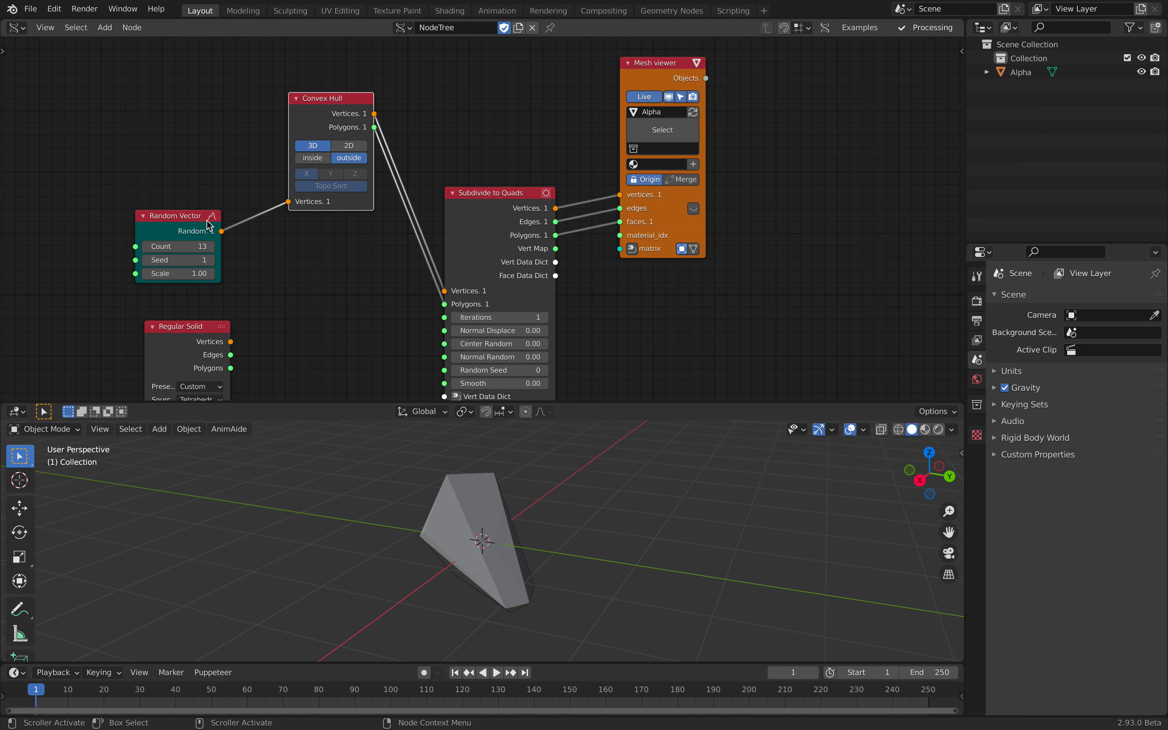
left_click_drag(208, 223, 226, 135)
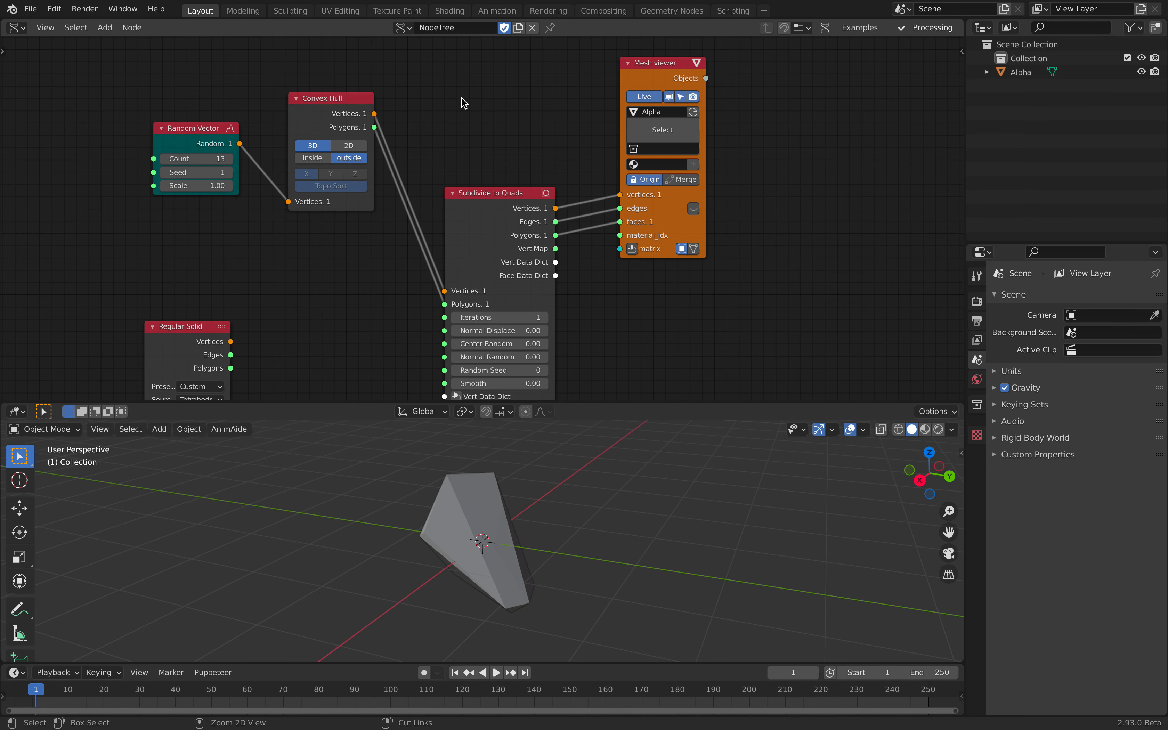
- Save the scene to the Desktop as subquad_demo_001.blend
key("super+s")
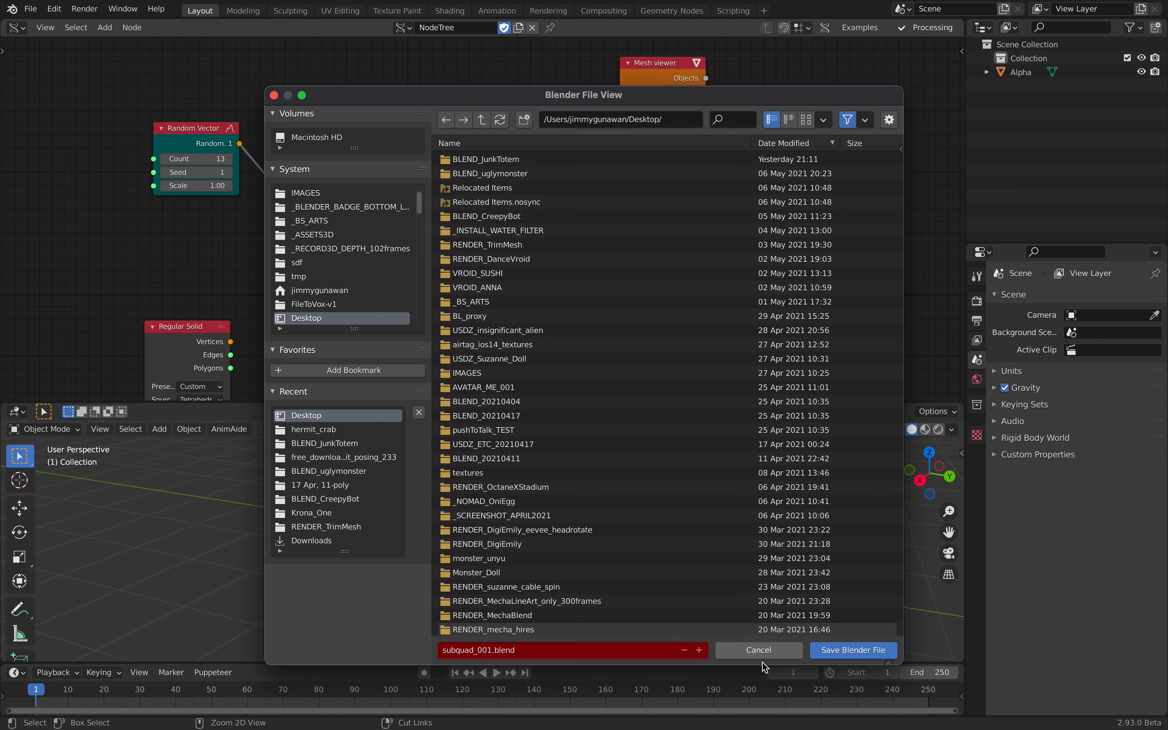
left_click(489, 651)
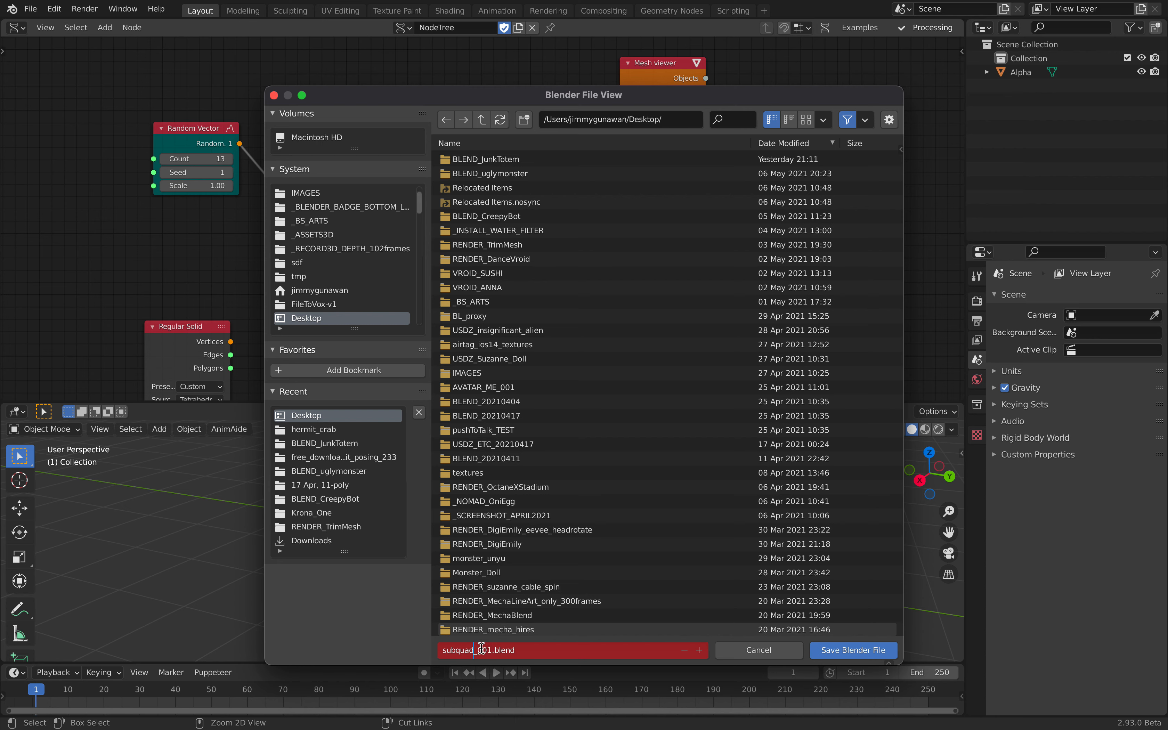
type("demo_")
key("Return")
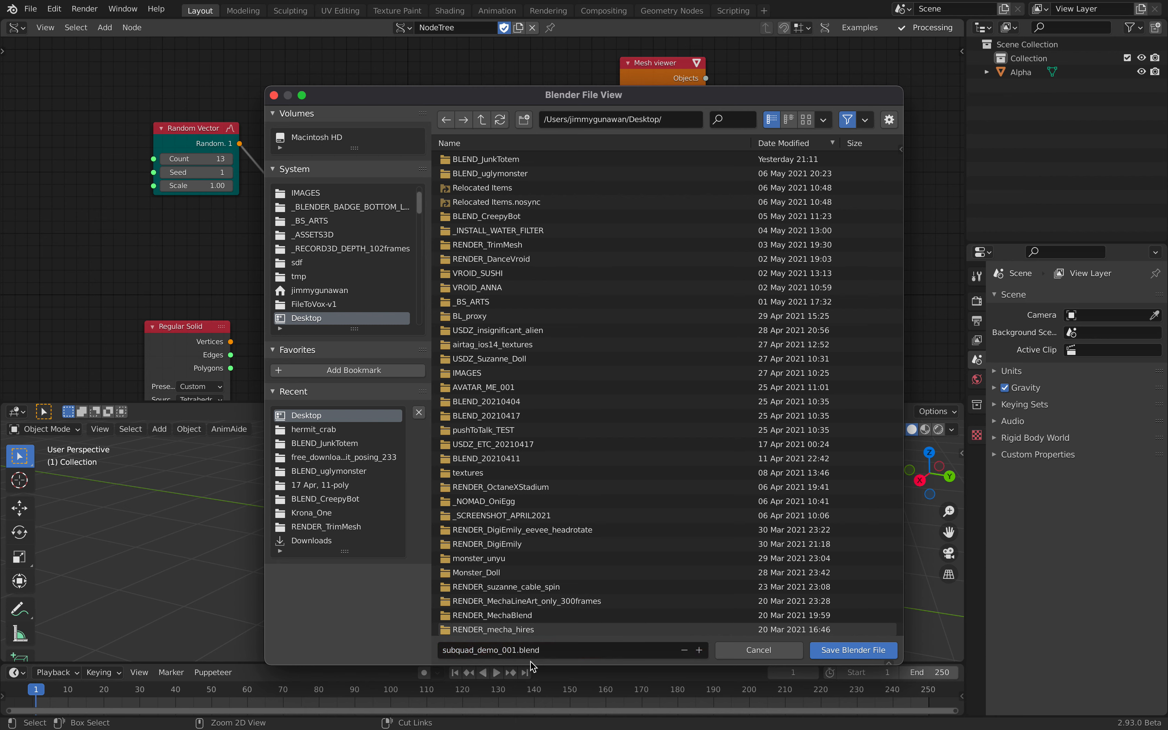
left_click(852, 649)
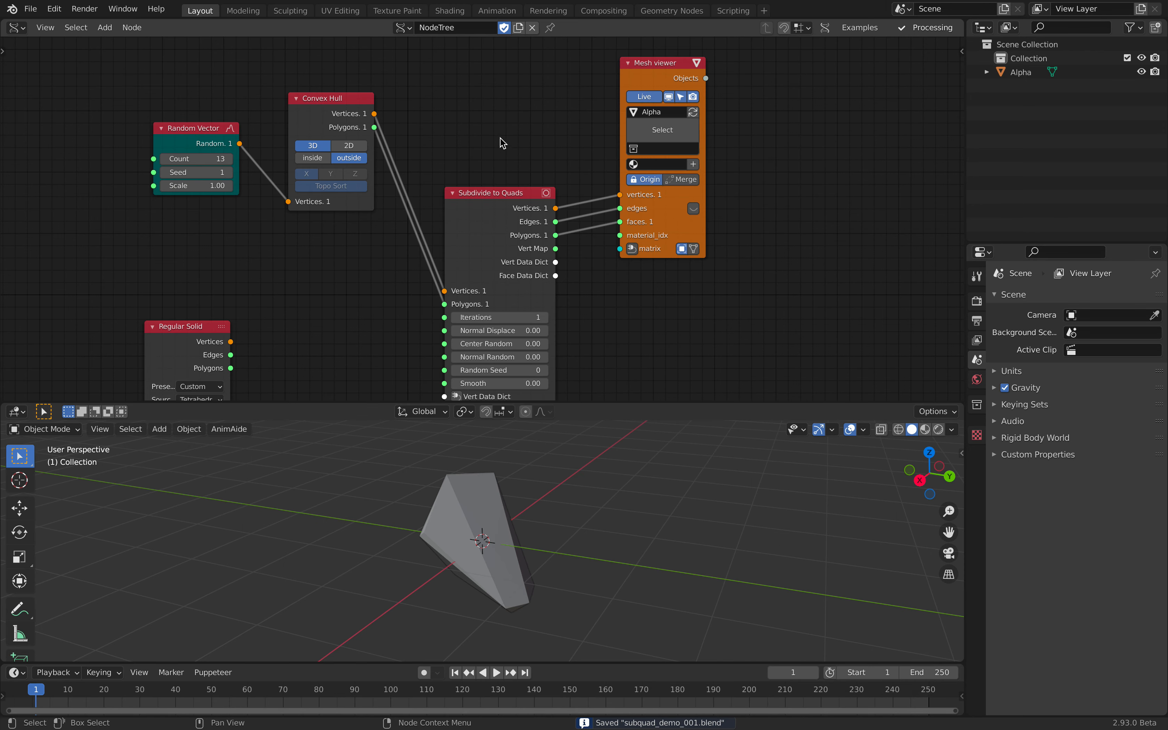
- Set the Random Vector seed to 31 and reposition the Subdivide to Quads and Convex Hull nodes
middle_click_drag(502, 140, 501, 199)
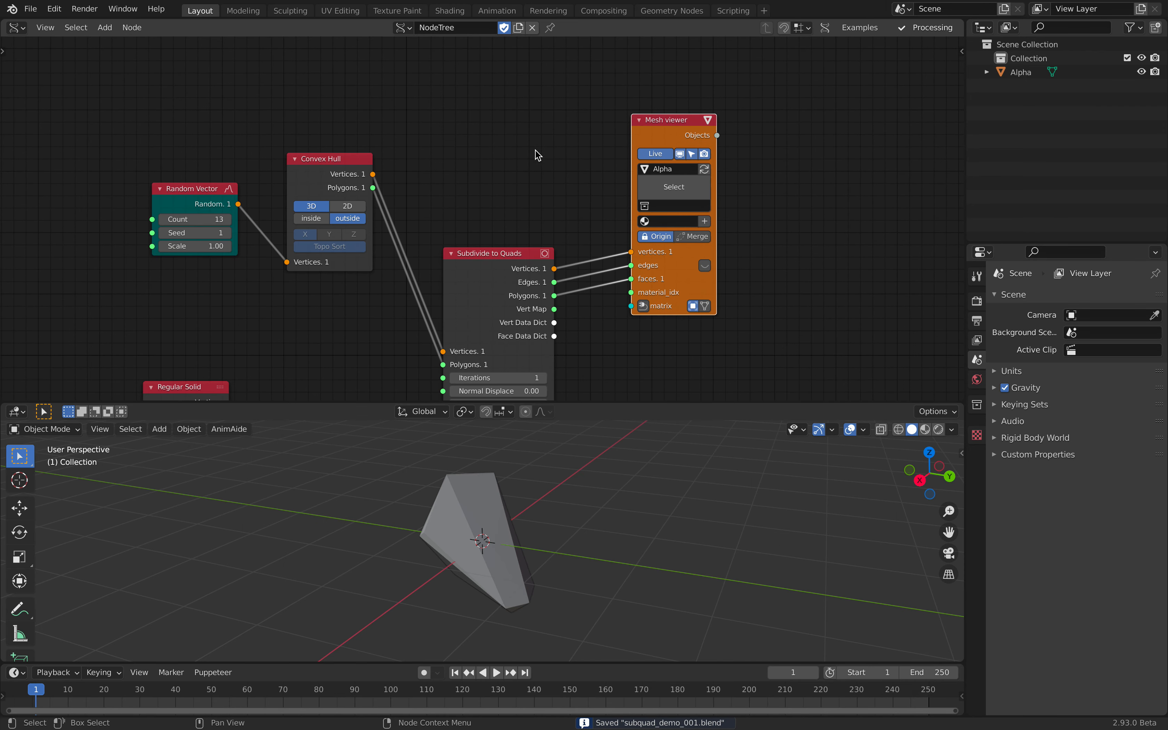
left_click_drag(217, 232, 227, 232)
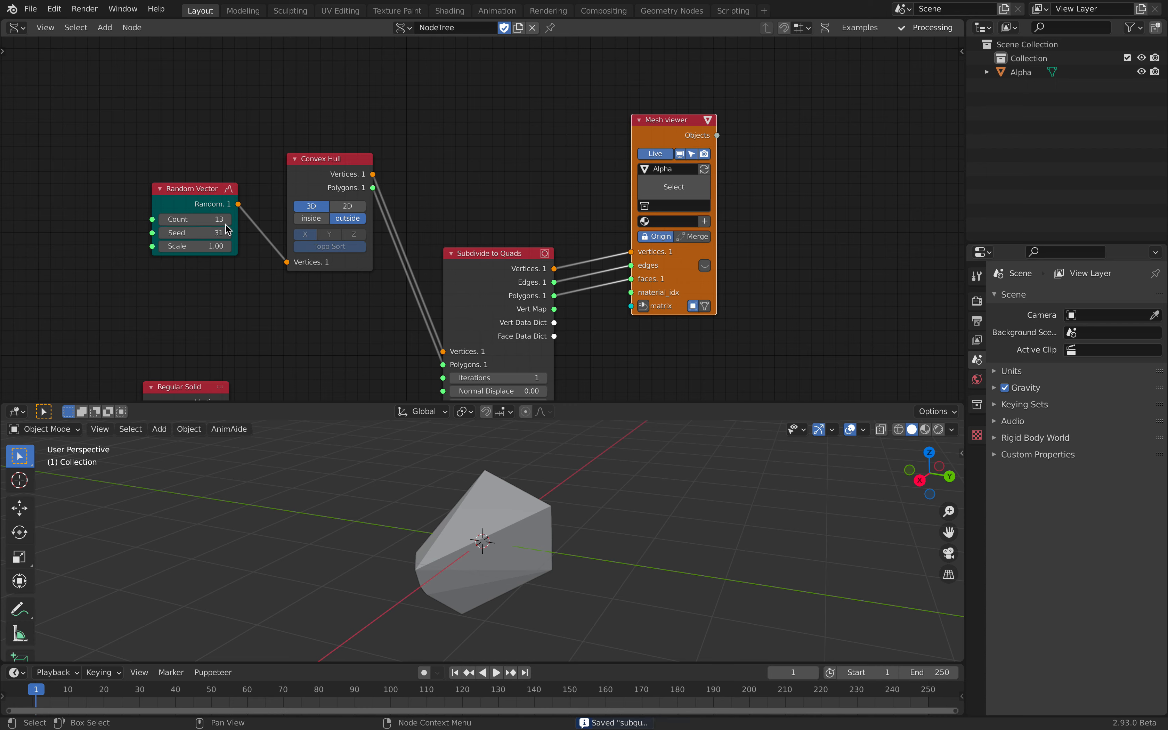
middle_click_drag(394, 229, 396, 141)
left_click_drag(475, 203, 482, 146)
left_click_drag(339, 93, 347, 174)
middle_click_drag(498, 198, 454, 321)
- Duplicate the Mesh viewer node, place it above Subdivide to Quads, and shift the Convex Hull and Random Vector nodes to suit
left_click(621, 163)
key("shift+d")
left_click(426, 404)
left_click_drag(289, 279, 270, 161)
middle_click_drag(288, 186, 299, 225)
scroll(290, 264, "down", 1)
left_click_drag(192, 264, 158, 187)
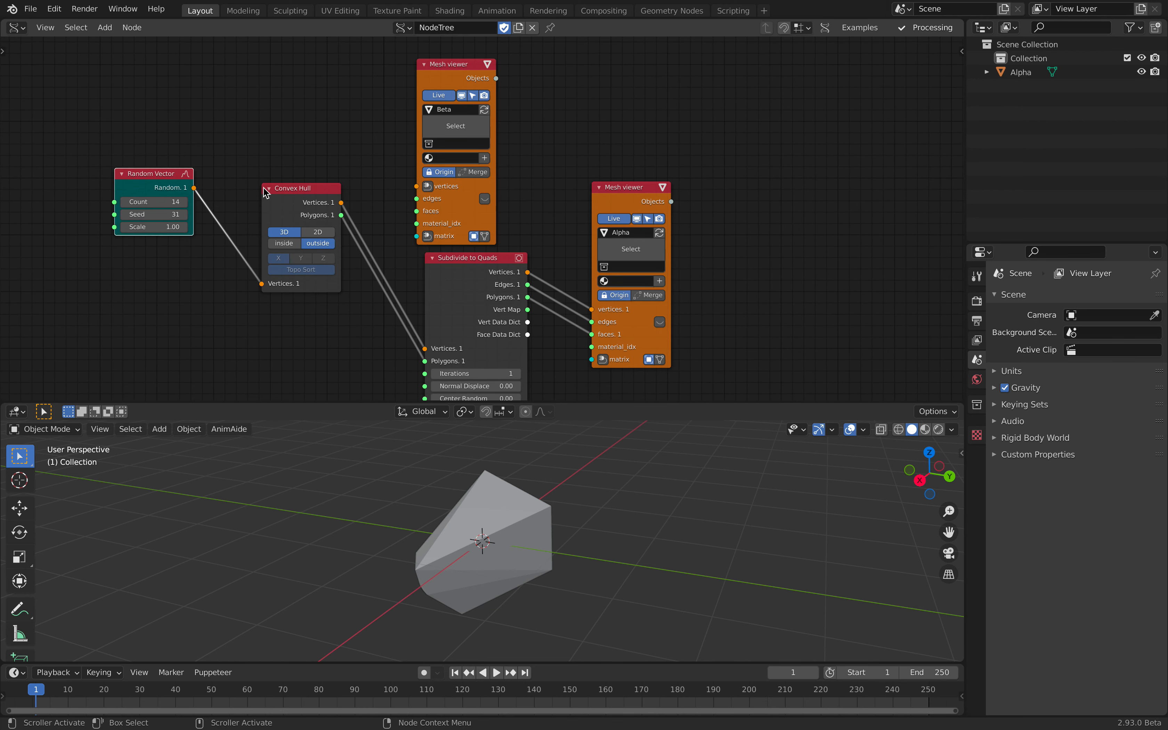
- Nudge the Convex Hull node away from the duplicated Mesh viewer and link its vertices and polygons to that viewer
left_click_drag(299, 194, 281, 181)
left_click(430, 78, "shift")
key("f")
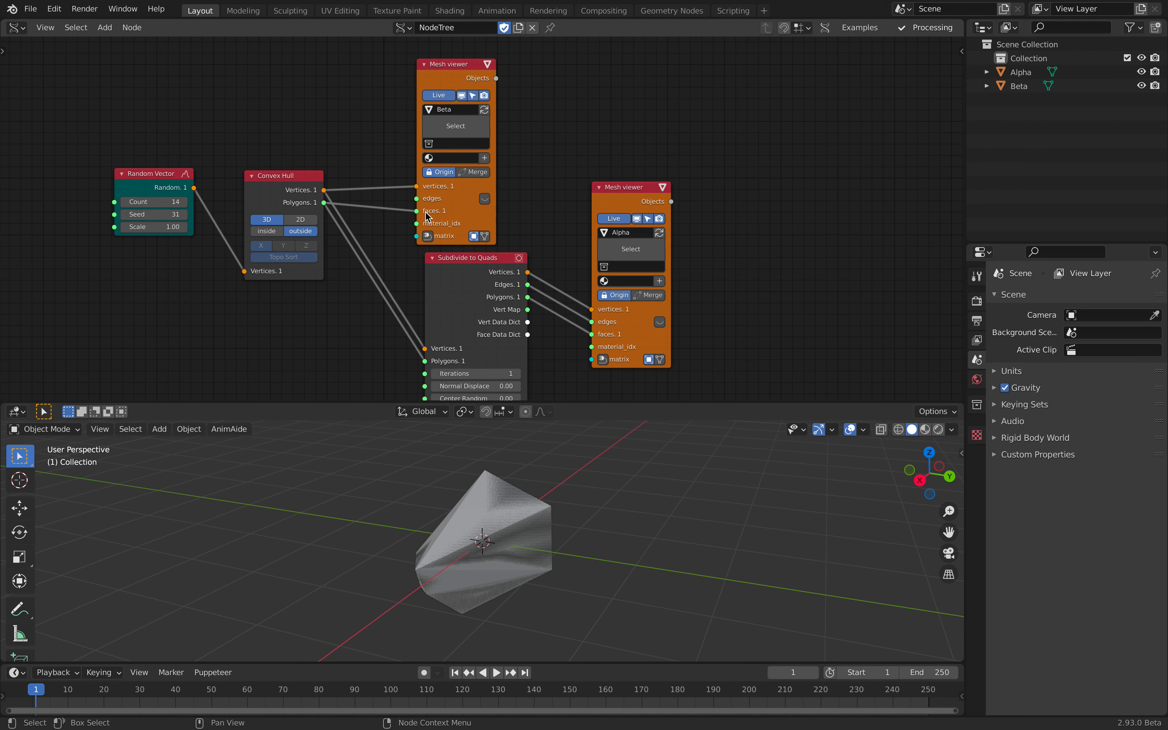
- Add a Matrix In node to the duplicated Mesh viewer's matrix input and set its X location to about 2.346
left_click(427, 236)
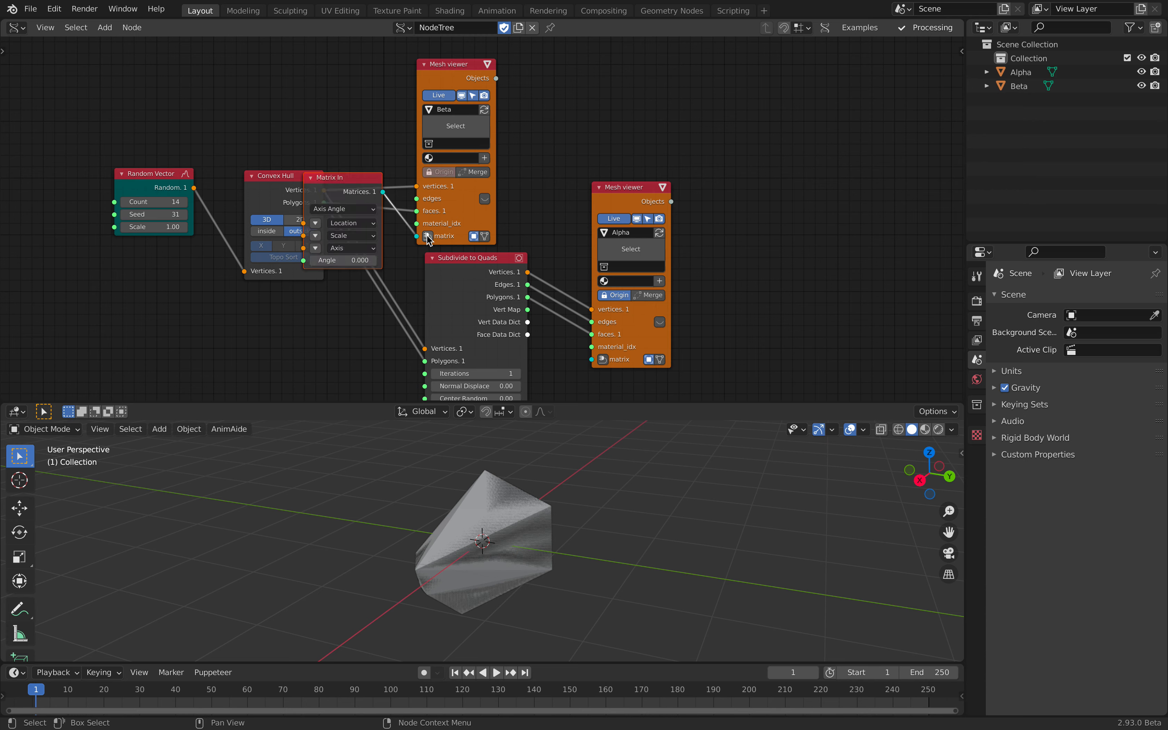
left_click(316, 223)
left_click_drag(348, 222, 435, 222)
middle_click_drag(471, 473, 420, 518)
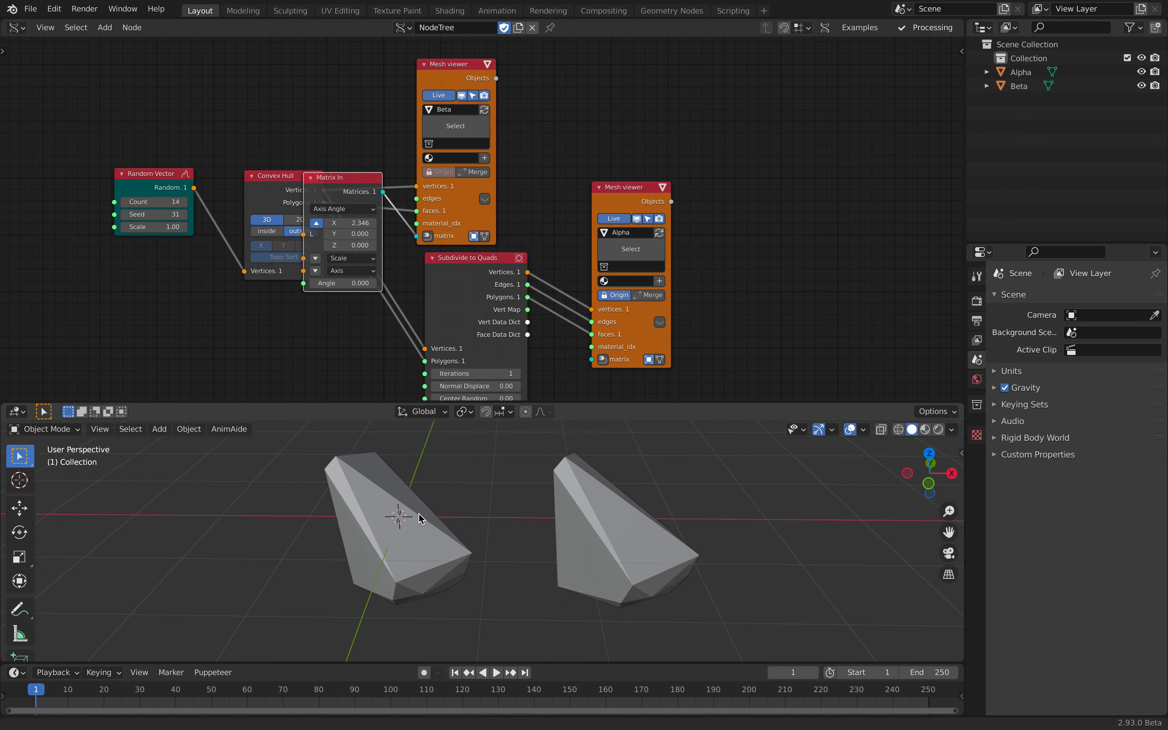
- Turn on edge display in both the Beta and Alpha Mesh viewer nodes
left_click(405, 514)
scroll(555, 145, "down", 2, "shift")
left_click(484, 155)
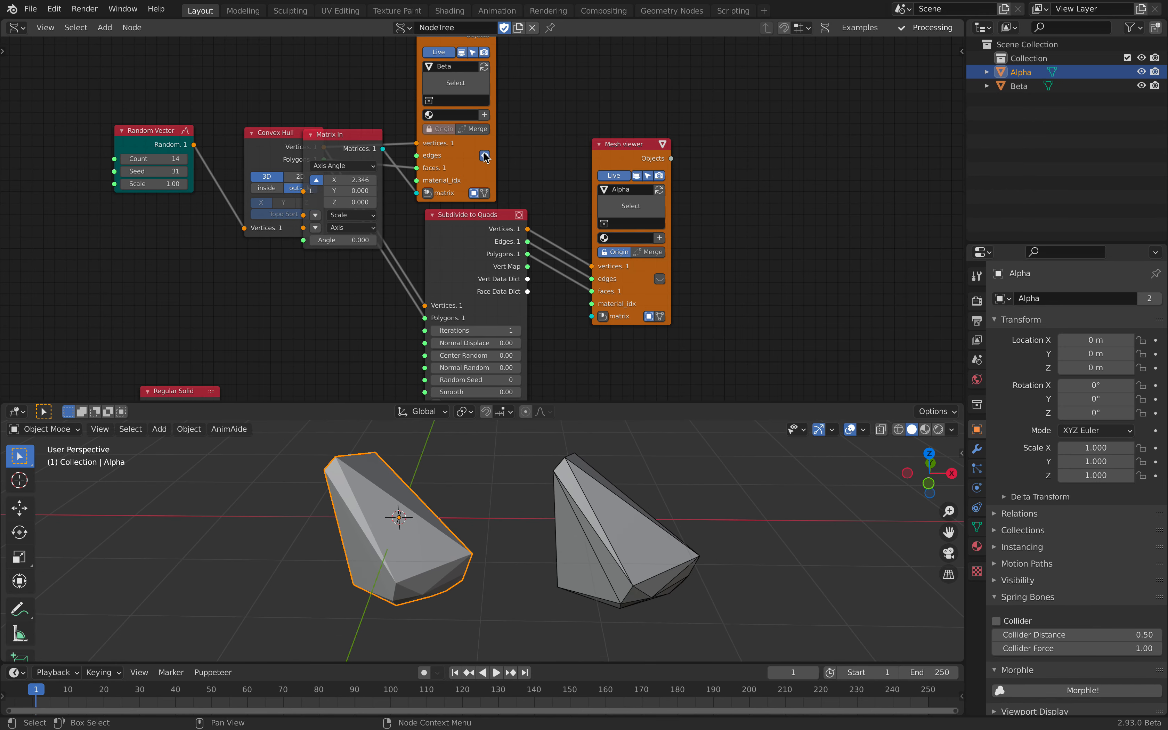
left_click(656, 281)
mouse_move(618, 497)
middle_mouse_down()
mouse_move(618, 479)
mouse_move(596, 501)
middle_mouse_up()
- Save the file and enlarge the 3D viewport to compare the subdivided hull with the original hull
left_click(618, 478)
key("ctrl+s")
left_click_drag(607, 404, 584, 324)
left_click(401, 471)
left_click(617, 471)
mouse_move(625, 456)
middle_mouse_down()
mouse_move(610, 448)
mouse_move(615, 458)
middle_mouse_up()
middle_click_drag(642, 519, 639, 523)
- Move the Convex Hull node clear of Matrix In and the Random Vector node farther left to make room between them
left_click_drag(159, 97, 85, 118)
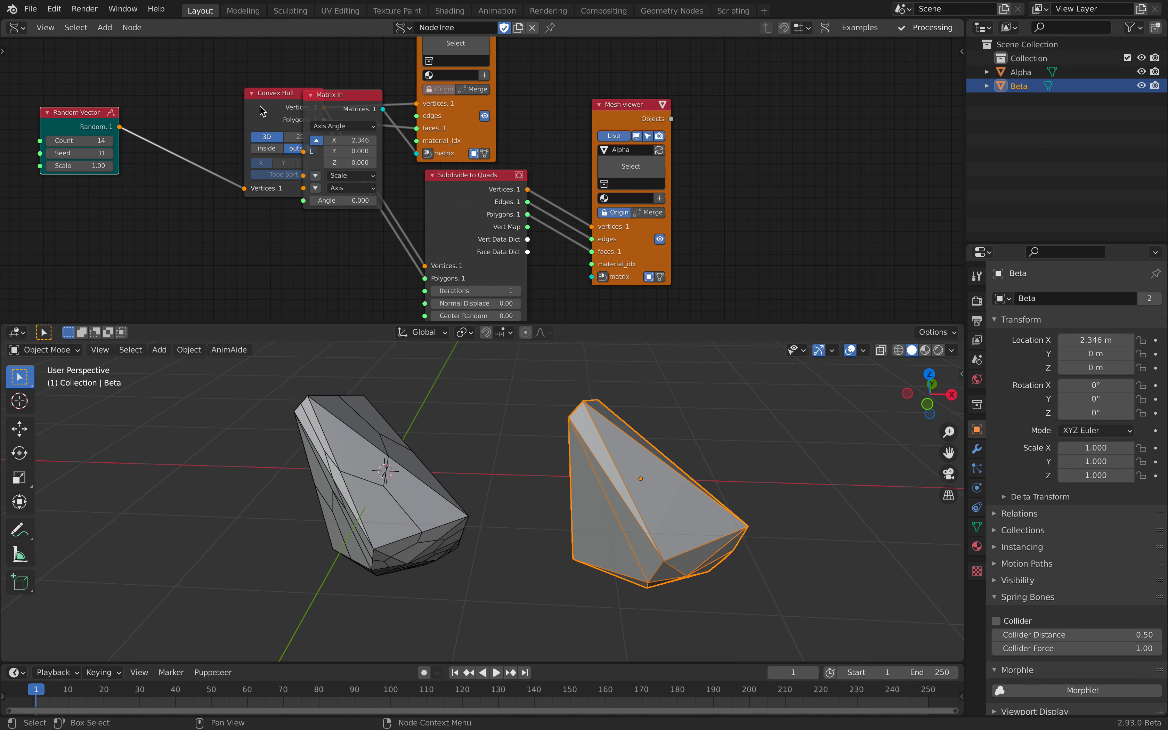
scroll(298, 116, "down", 1)
middle_click_drag(298, 116, 319, 114)
left_click_drag(319, 108, 245, 118)
middle_click_drag(245, 118, 261, 114)
left_click_drag(145, 114, 41, 110)
middle_click_drag(136, 118, 142, 116)
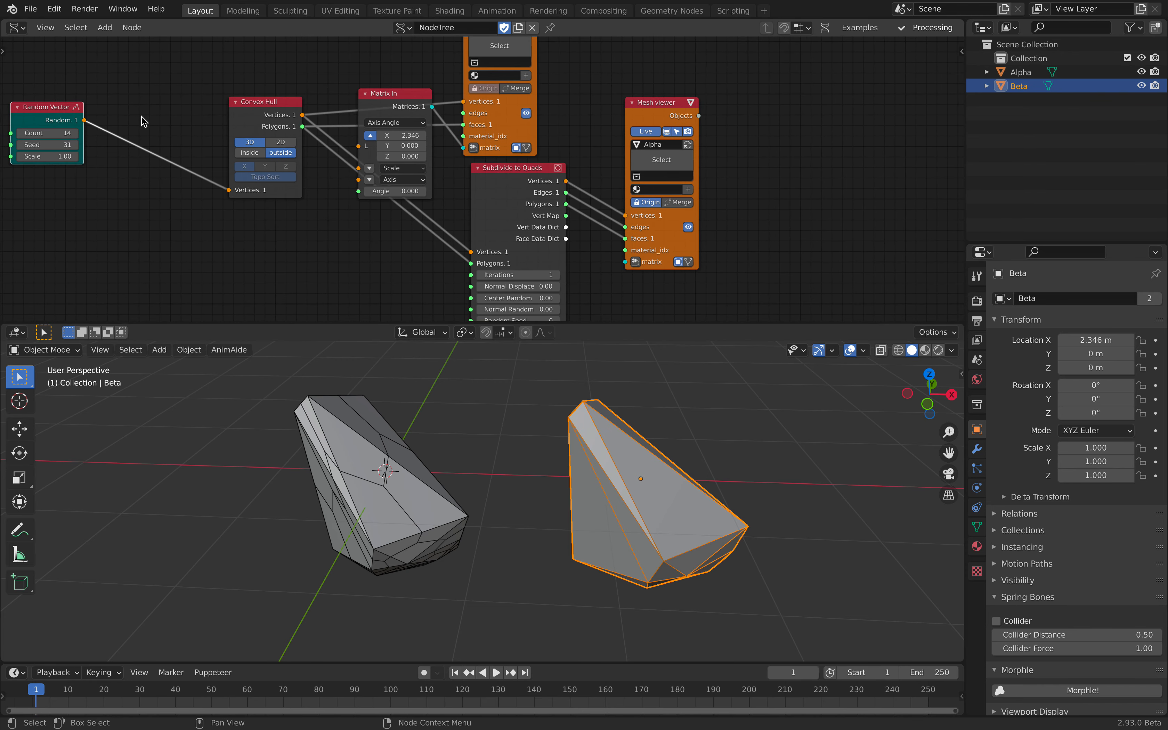
- Add a Randomize node and insert it on the link between Random Vector and Convex Hull
key("shift+a")
left_click(143, 117)
type("randomize")
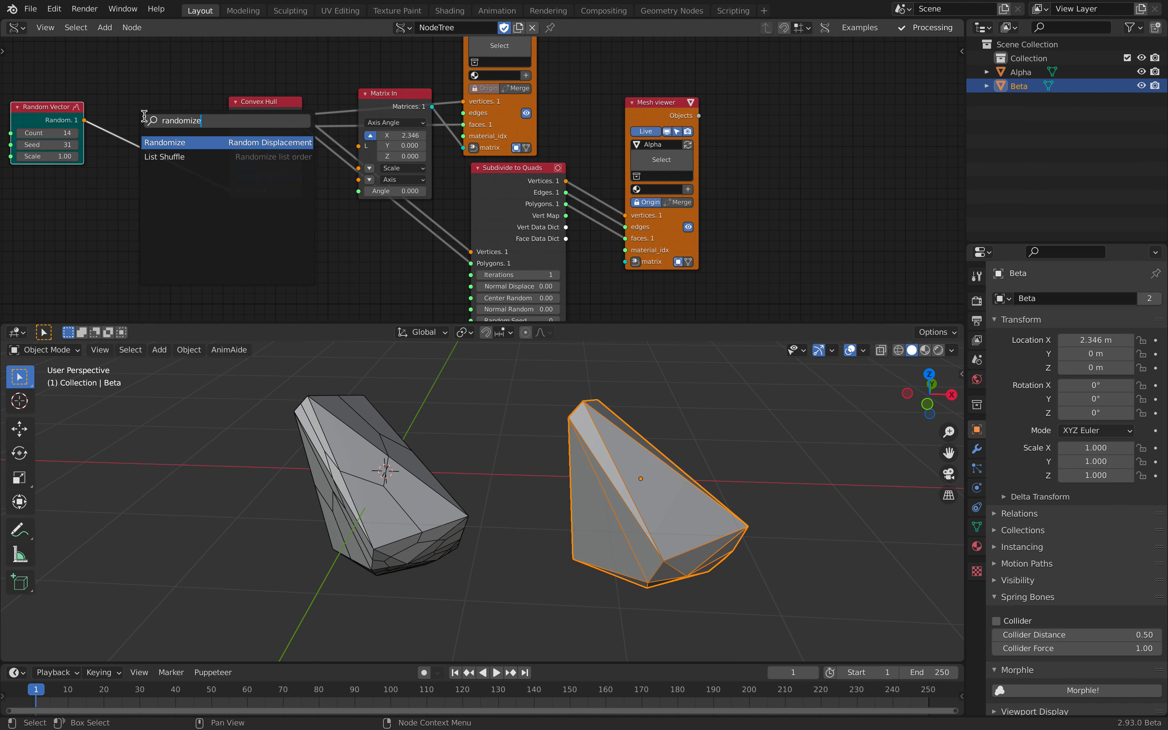
key("Return")
left_click(144, 116)
middle_click_drag(143, 116, 179, 120)
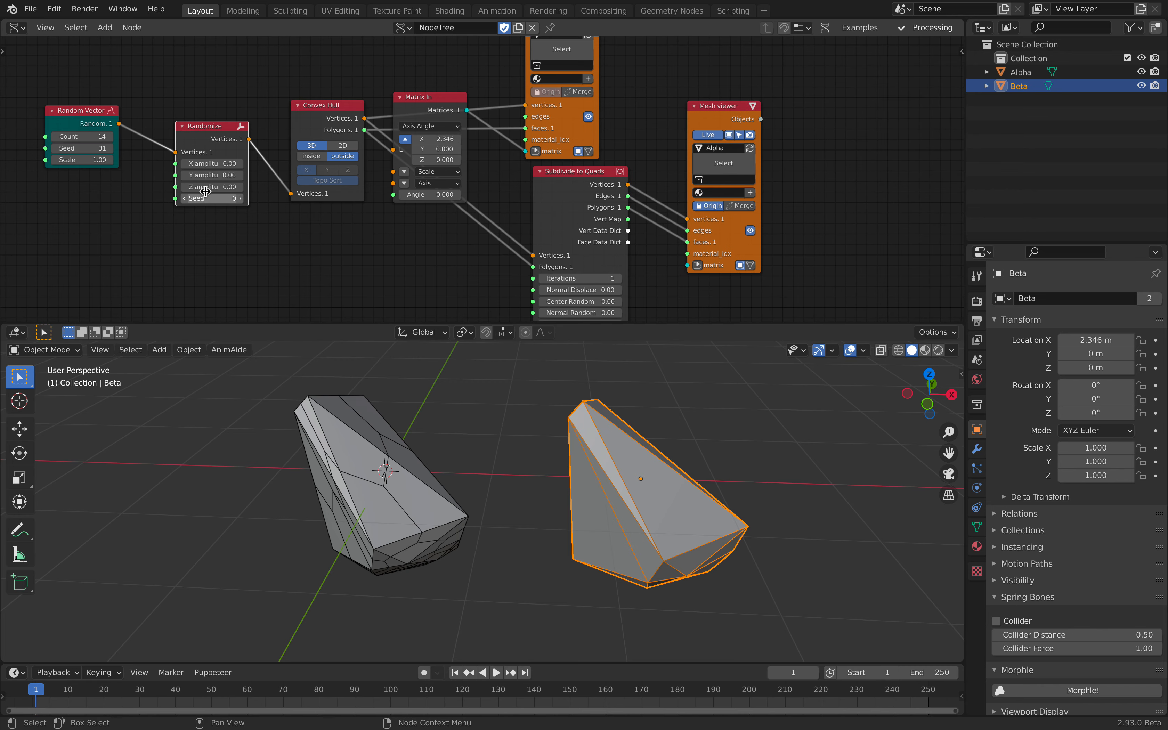
- Set the Randomize node's X, Y and Z amplitudes to 0.10 and its seed to 28, and save the file
left_click_drag(212, 164, 200, 187)
middle_click_drag(615, 519, 514, 477)
key("ctrl+s")
- Try Subdivide to Quads with 2 iterations, viewing the mesh from other angles, and return the value to 1
middle_click_drag(411, 159, 391, 124)
left_click(597, 244)
middle_click_drag(590, 433, 566, 433)
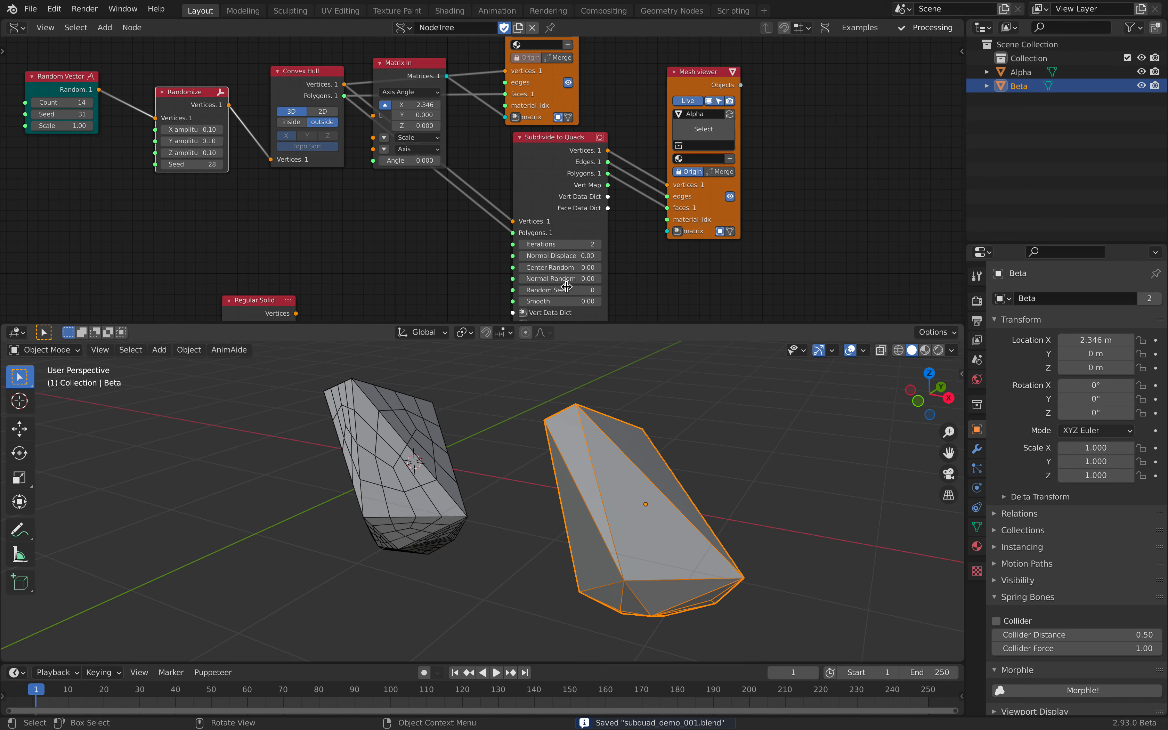
left_click(522, 245)
middle_click_drag(524, 472, 454, 457)
left_click(452, 454)
- Save the file and try 3 iterations on the Subdivide to Quads node before settling on 2
middle_click_drag(582, 447, 576, 490)
key("ctrl+s")
middle_click_drag(573, 270, 540, 258)
left_click(517, 147)
middle_click_drag(517, 147, 506, 111)
scroll(505, 116, "up", 1)
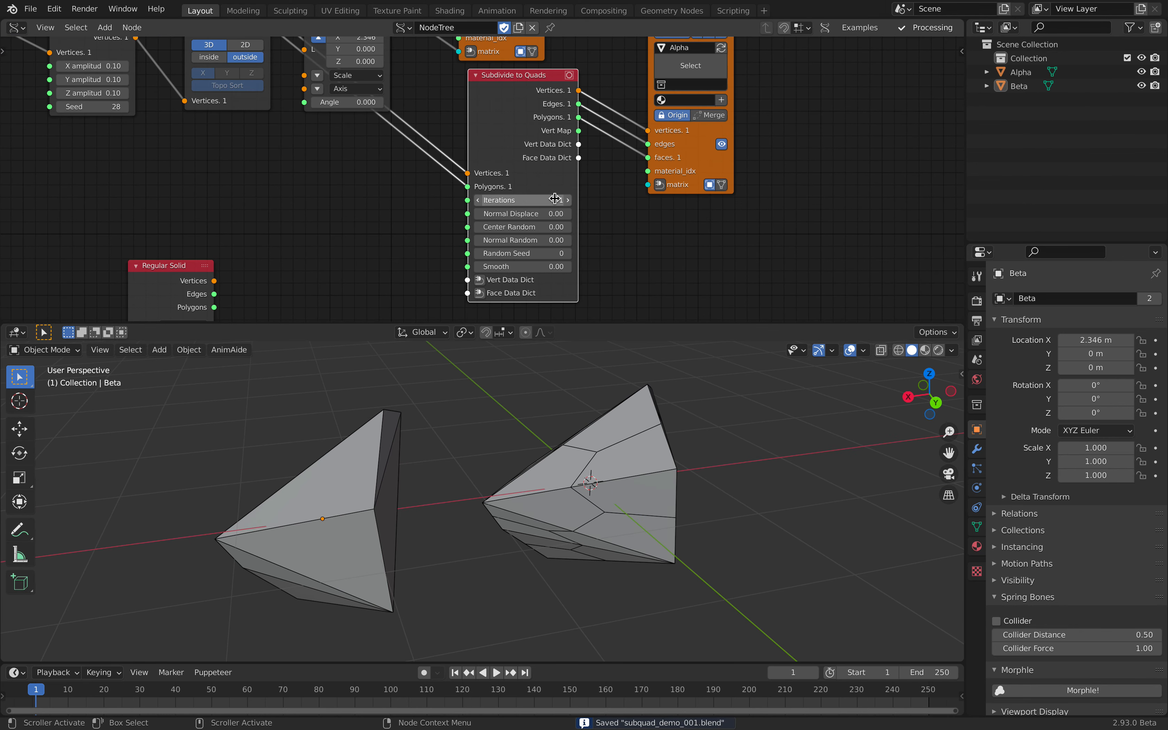
scroll(555, 199, "up", 1)
left_click(583, 204)
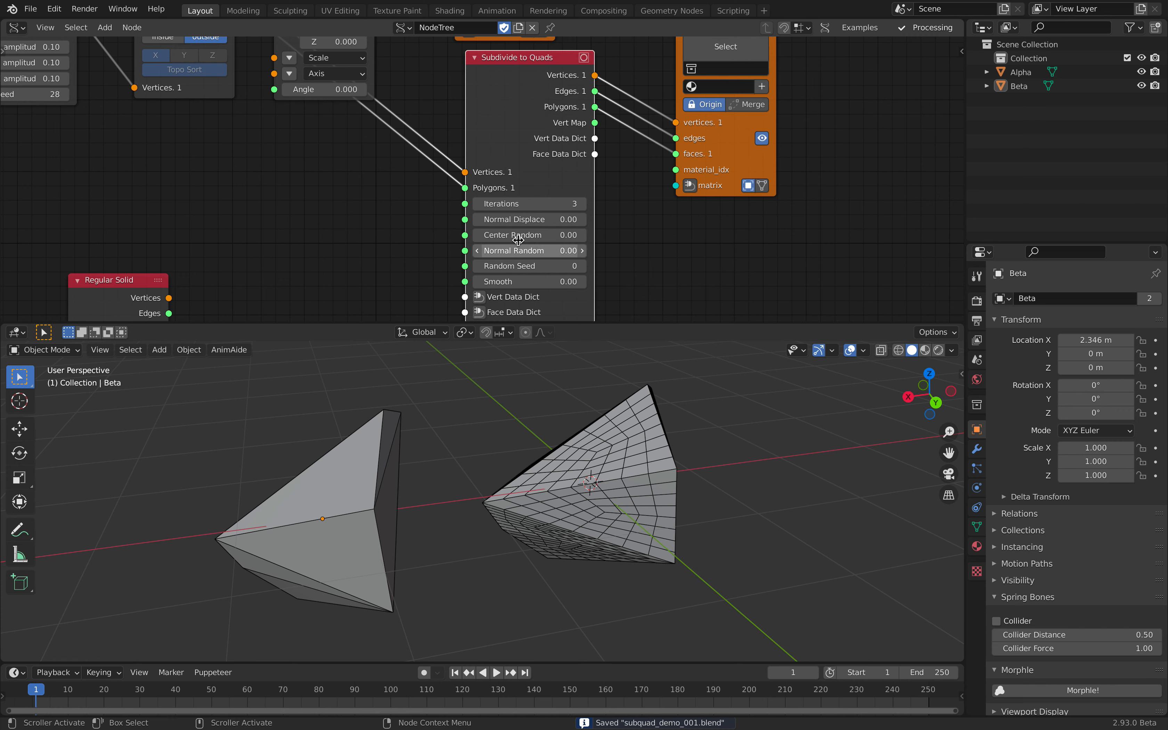
left_click(479, 204)
- Set Subdivide to Quads to Normal Displace 0.08, Center Random -0.20, Normal Random 0.02, Random Seed 60 and Smooth 0.19, and save
left_click_drag(501, 219, 504, 219)
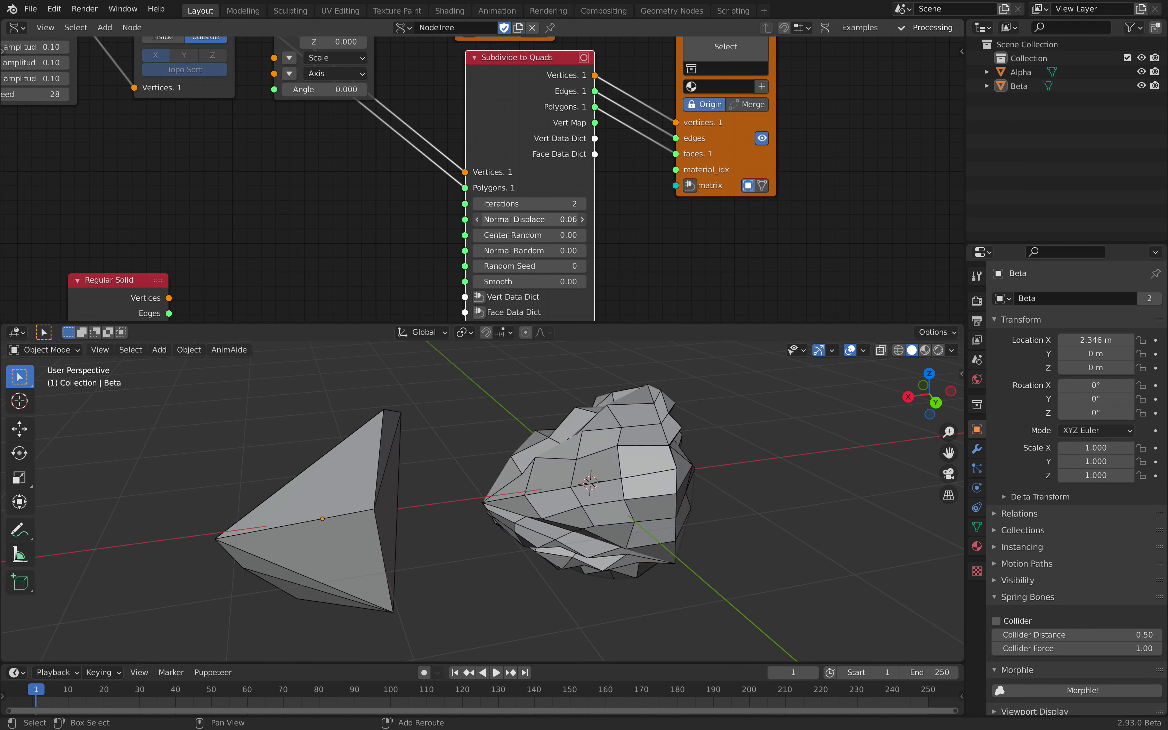
left_click_drag(514, 219, 525, 235, "shift")
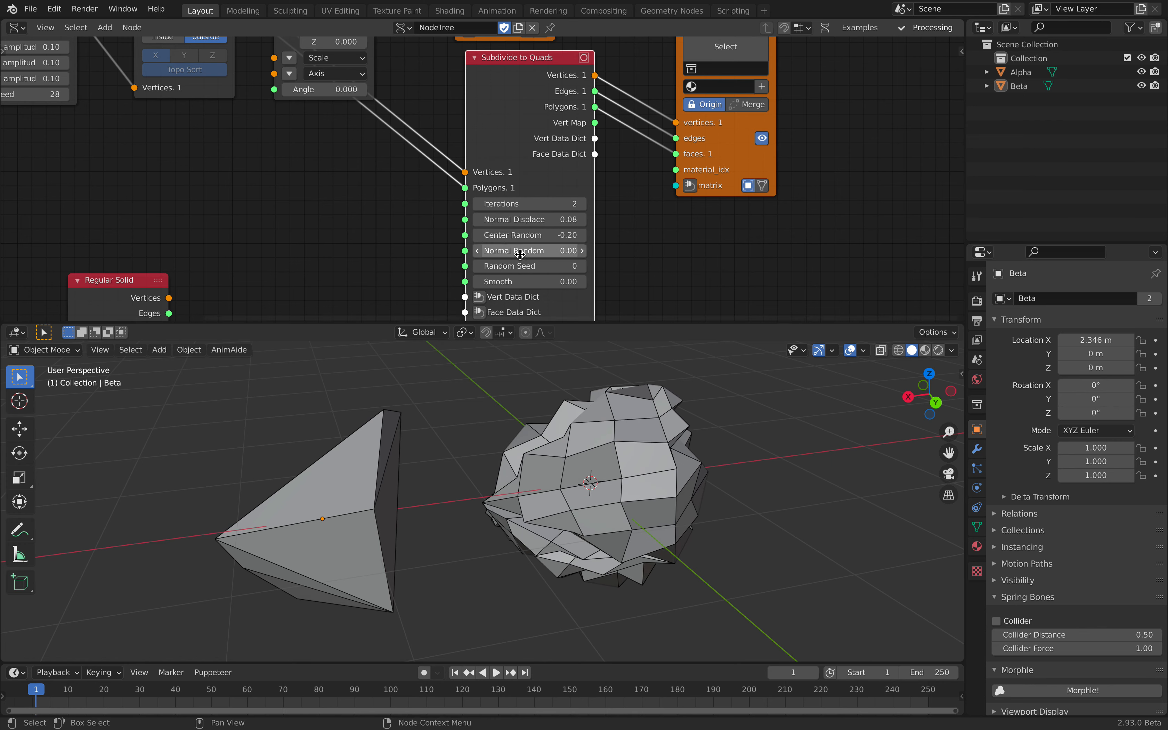
left_click_drag(516, 250, 536, 282, "shift")
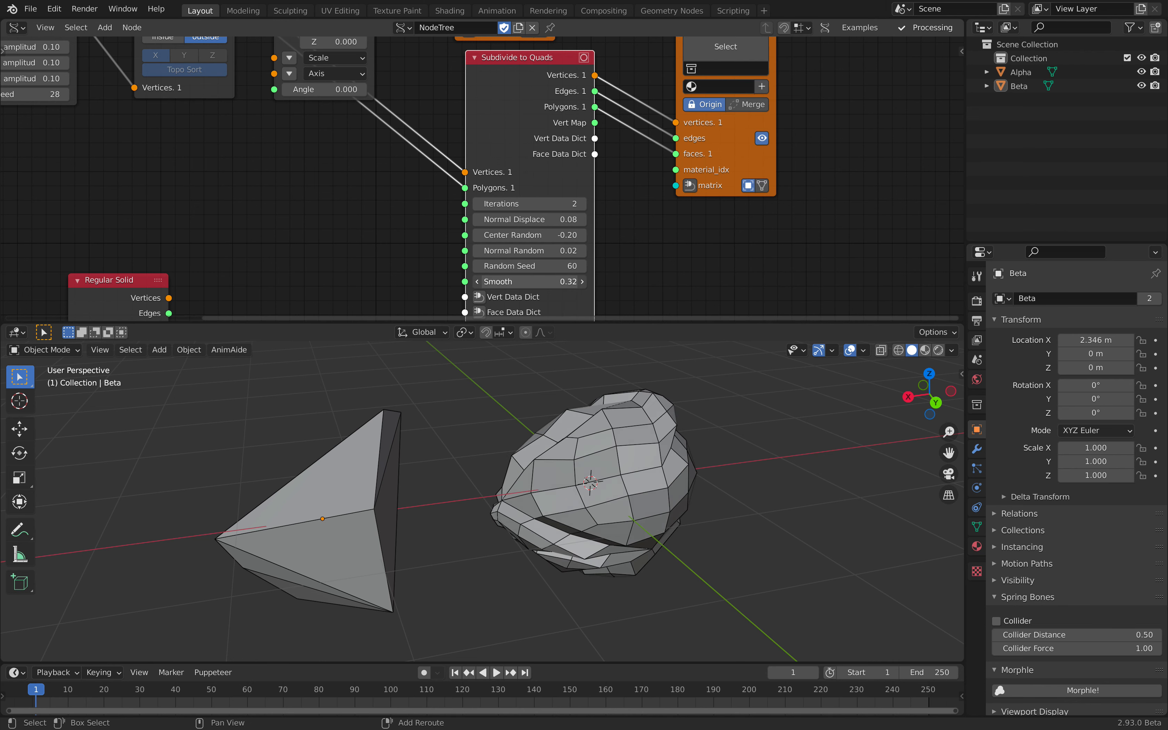
left_click_drag(536, 281, 529, 281, "shift")
mouse_move(389, 234)
middle_mouse_down()
mouse_move(389, 189)
mouse_move(403, 225)
middle_mouse_up()
scroll(415, 208, "down", 1)
key("ctrl+s")
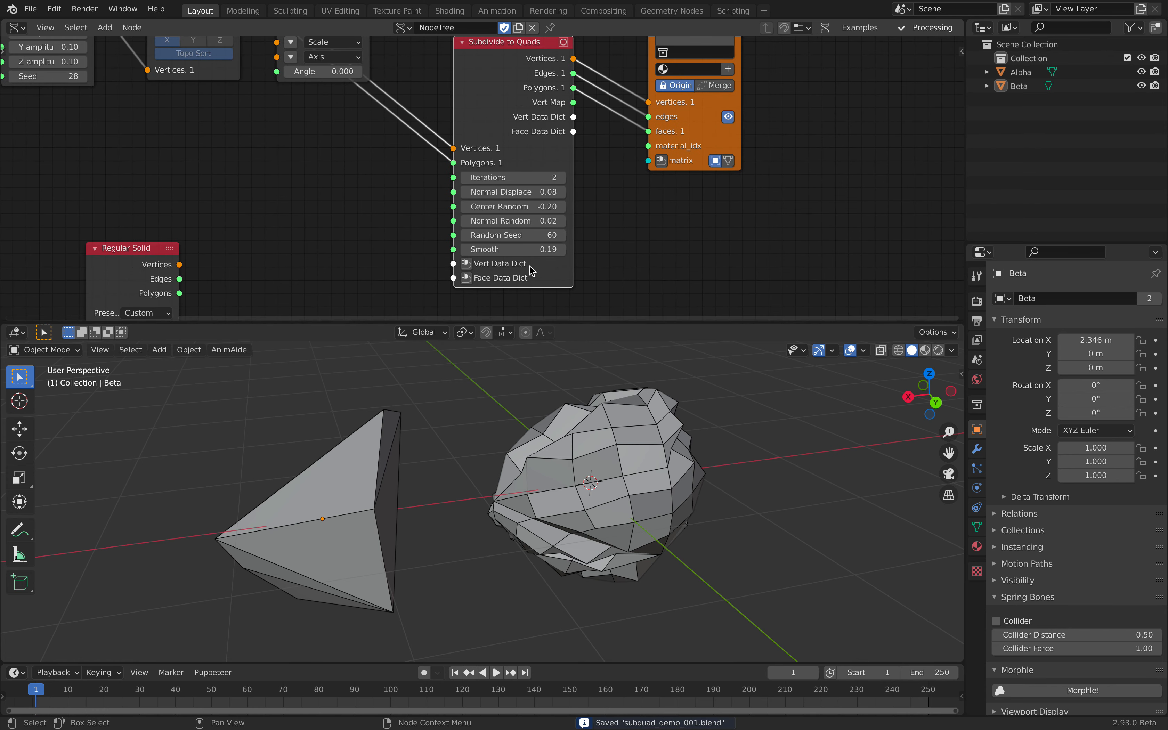
- Move the Subdivide to Quads node slightly lower in the node tree
scroll(539, 305, "down", 2)
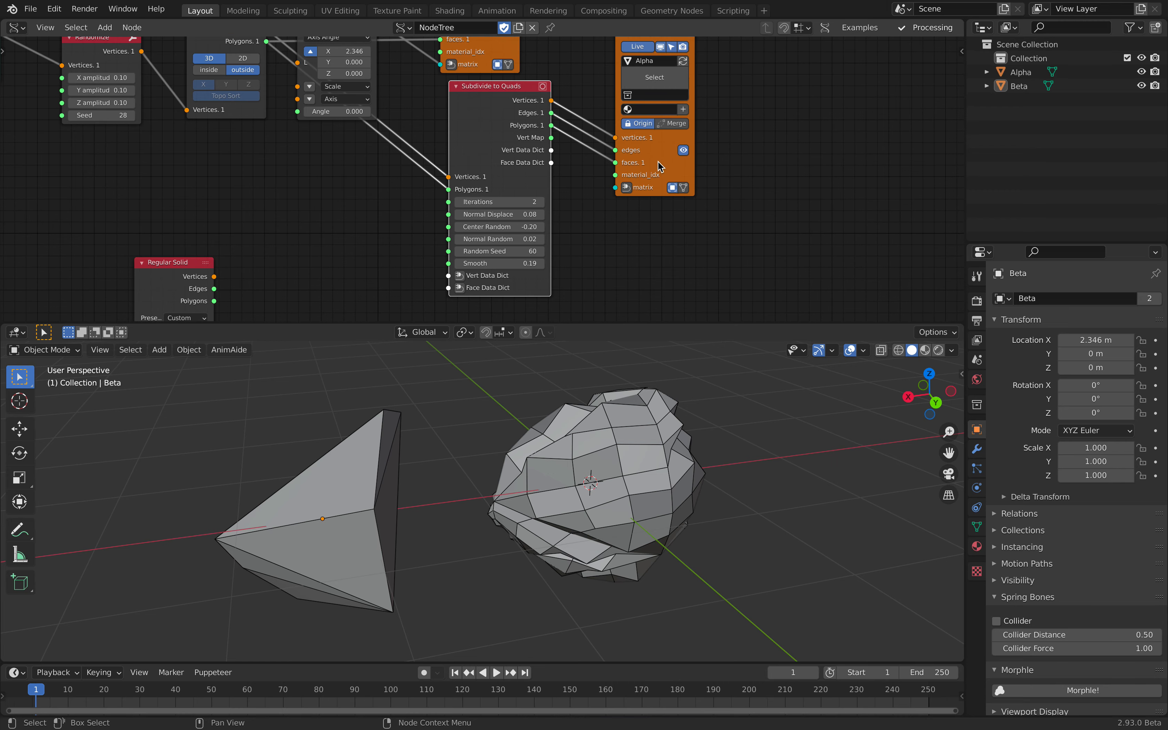
middle_click_drag(416, 230, 421, 237)
scroll(418, 223, "up", 1)
scroll(418, 224, "down", 1)
left_click_drag(486, 127, 493, 149)
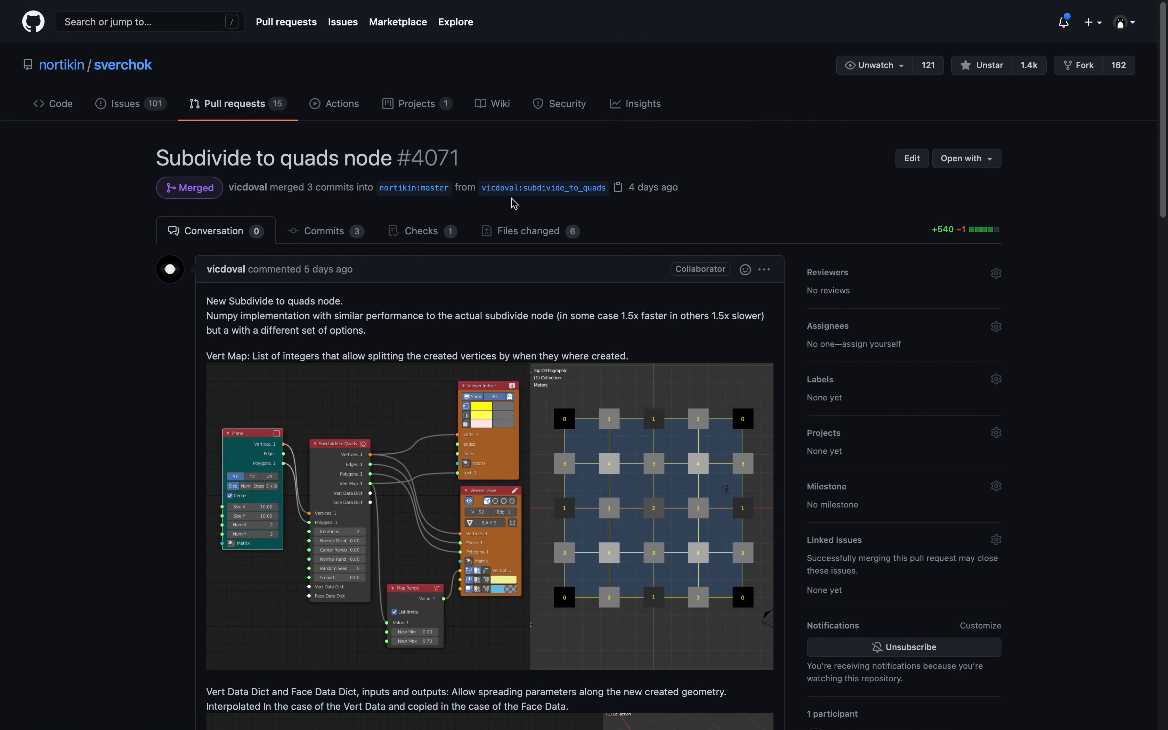
- Examine the example node setups in the Subdivide to quads pull request on GitHub, down to Rock from a Tetrahedron
scroll(327, 406, "down", 3)
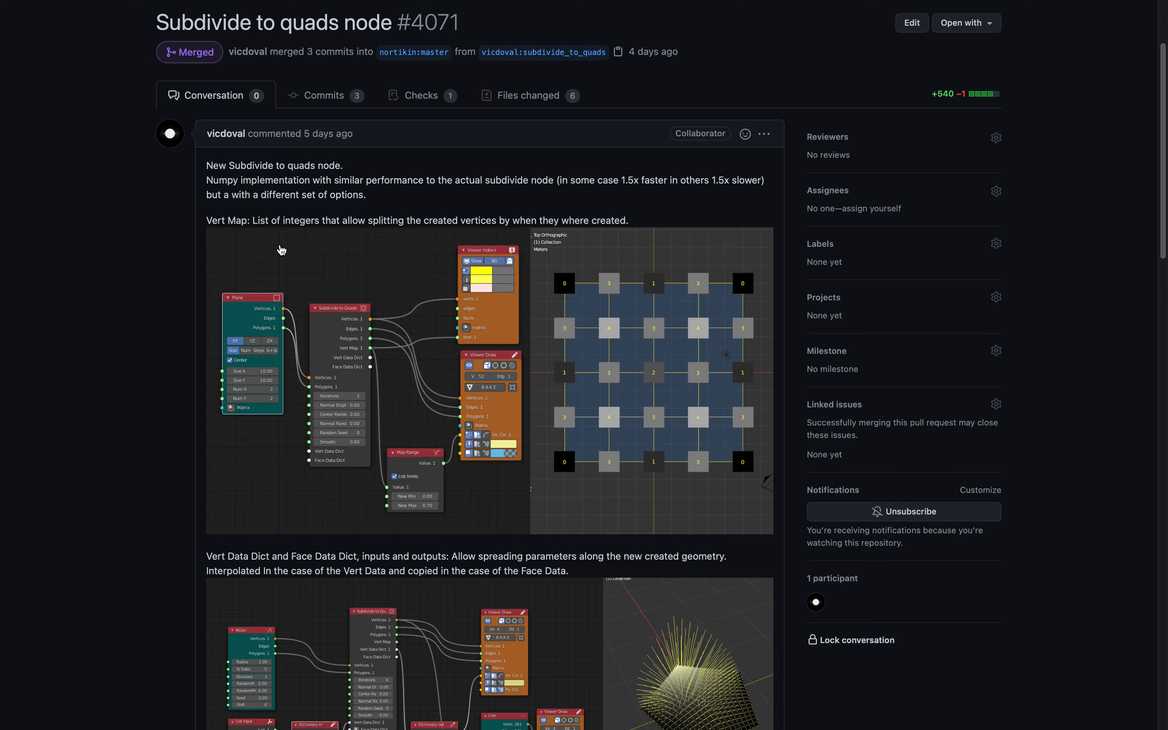
scroll(519, 358, "down", 3)
scroll(519, 358, "down", 20)
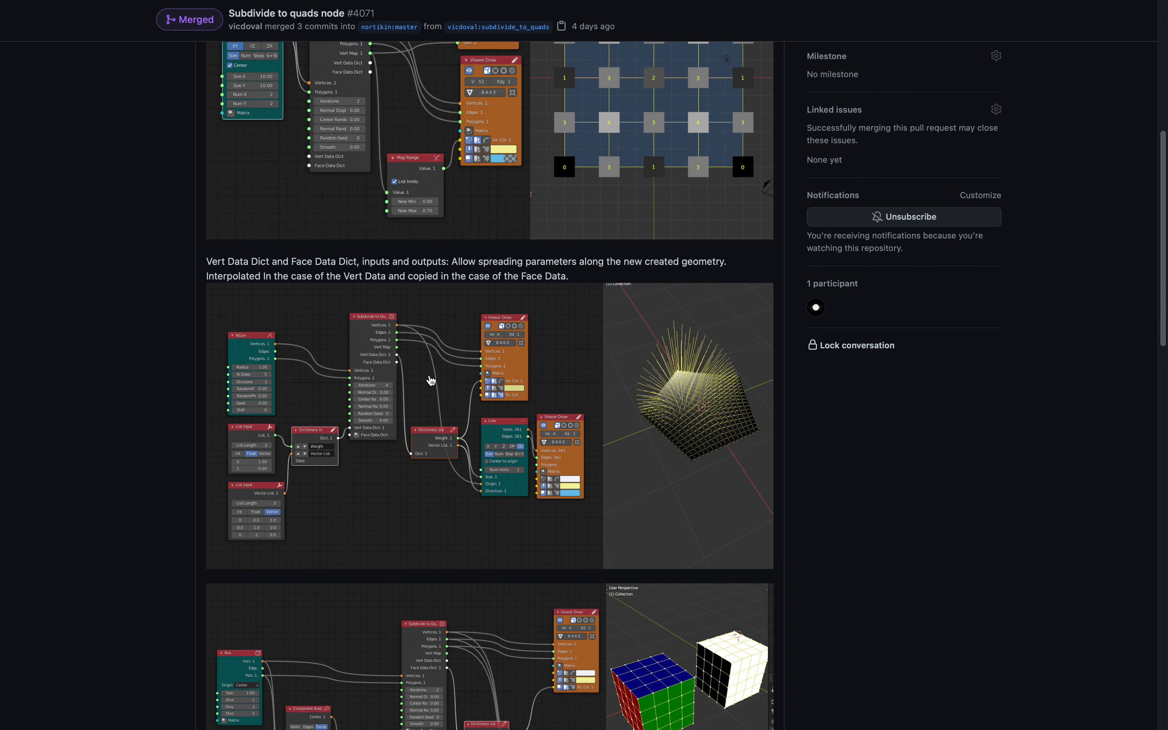
scroll(429, 391, "down", 3)
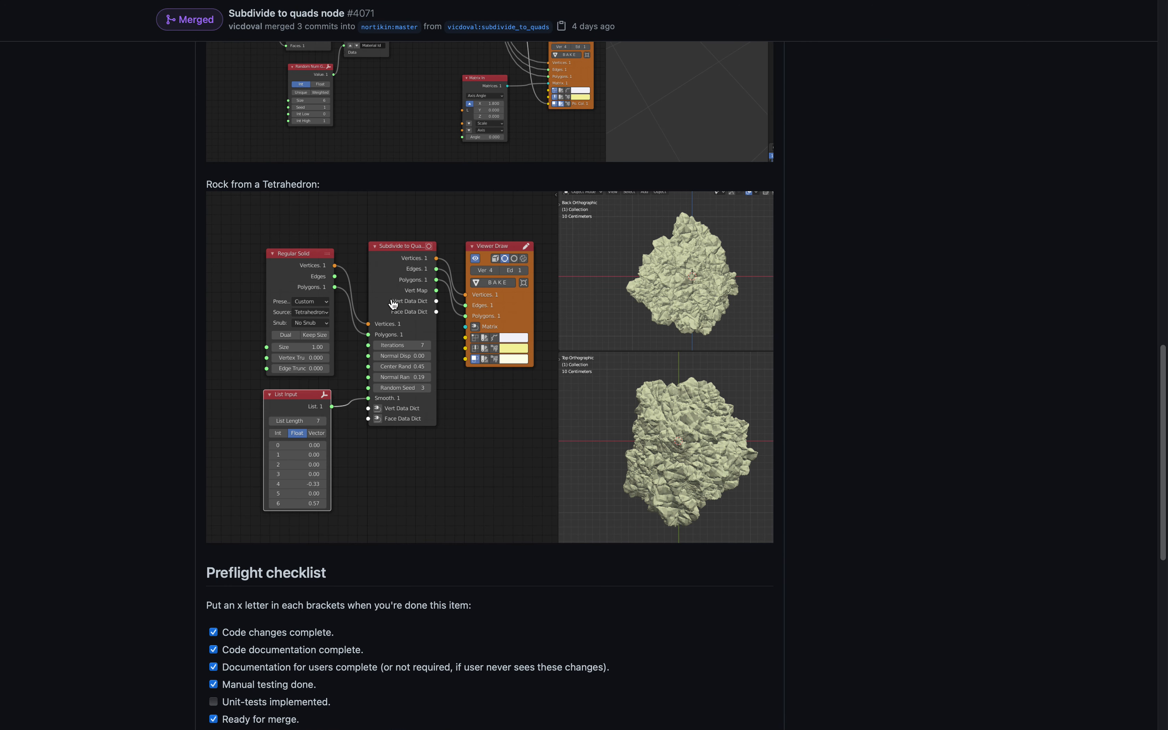
left_click(433, 304)
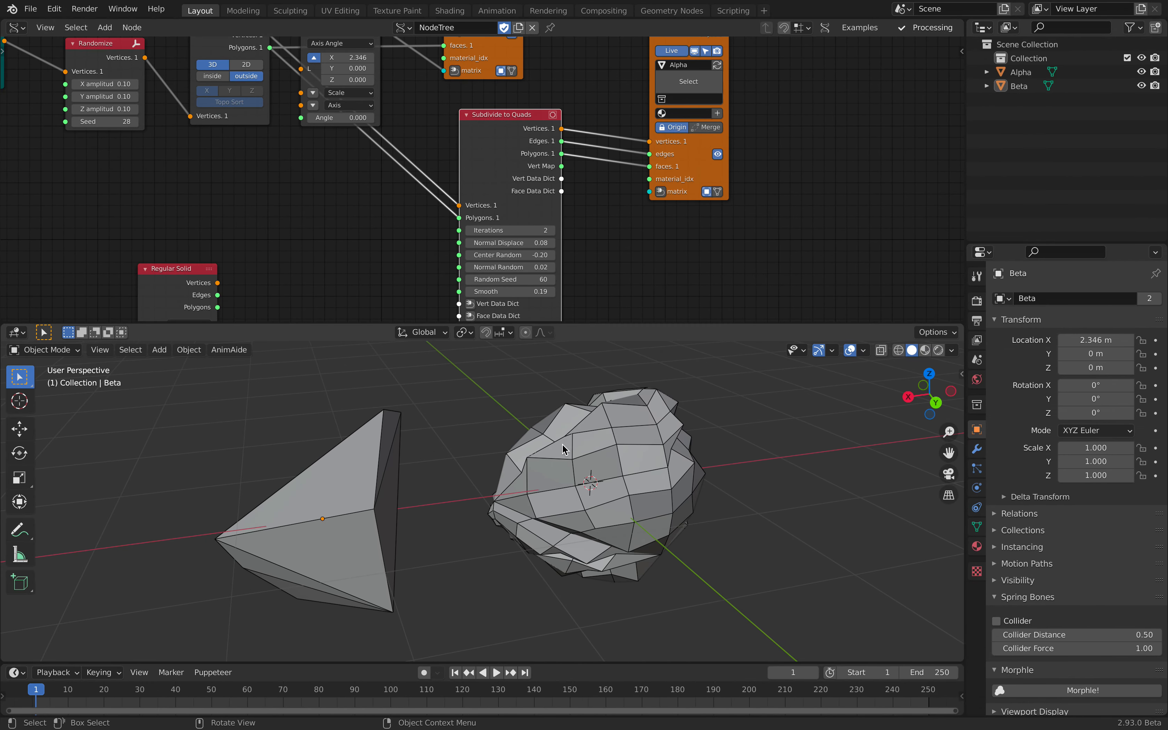
- Back in Blender, duplicate the Subdivide to Quads node and place the copy below the original
scroll(562, 444, "down", 2)
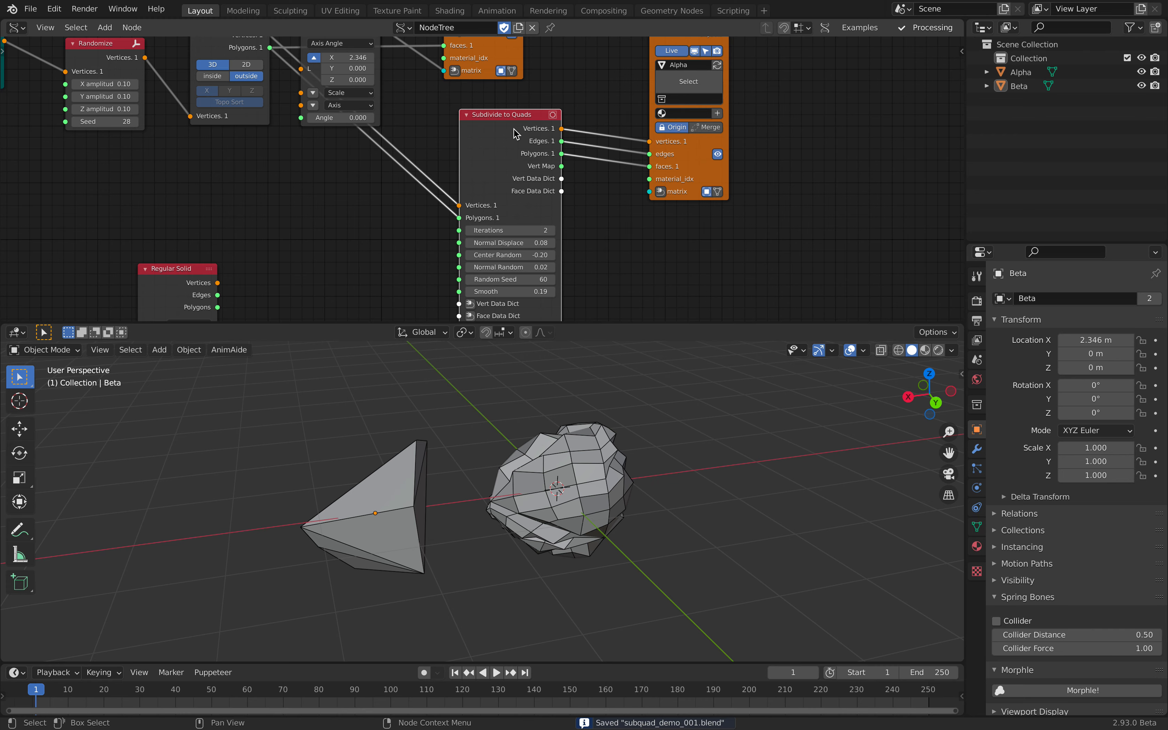
scroll(514, 133, "down", 2)
middle_click_drag(607, 122, 592, 87)
key("shift+d")
left_click(485, 237)
- Move the Regular Solid node beside the duplicated Subdivide to Quads node and link its vertices and polygons to it
middle_click_drag(320, 186, 346, 146)
left_click_drag(294, 111, 419, 203)
left_click(512, 202, "shift")
key("f")
- Duplicate the Mesh viewer node beside the second Subdivide to Quads and link vertices, edges and polygons to it
middle_click_drag(609, 177, 511, 239)
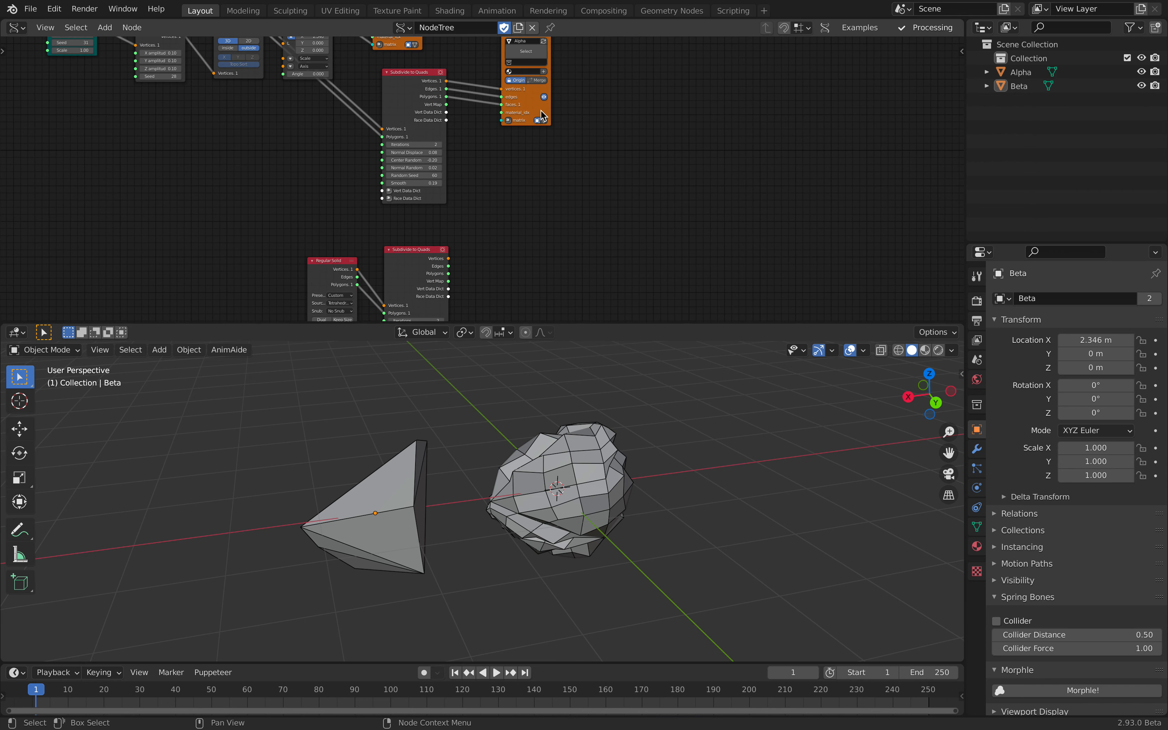
key("shift+d")
left_click(531, 305)
middle_click_drag(441, 241, 451, 171)
scroll(451, 172, "up", 2)
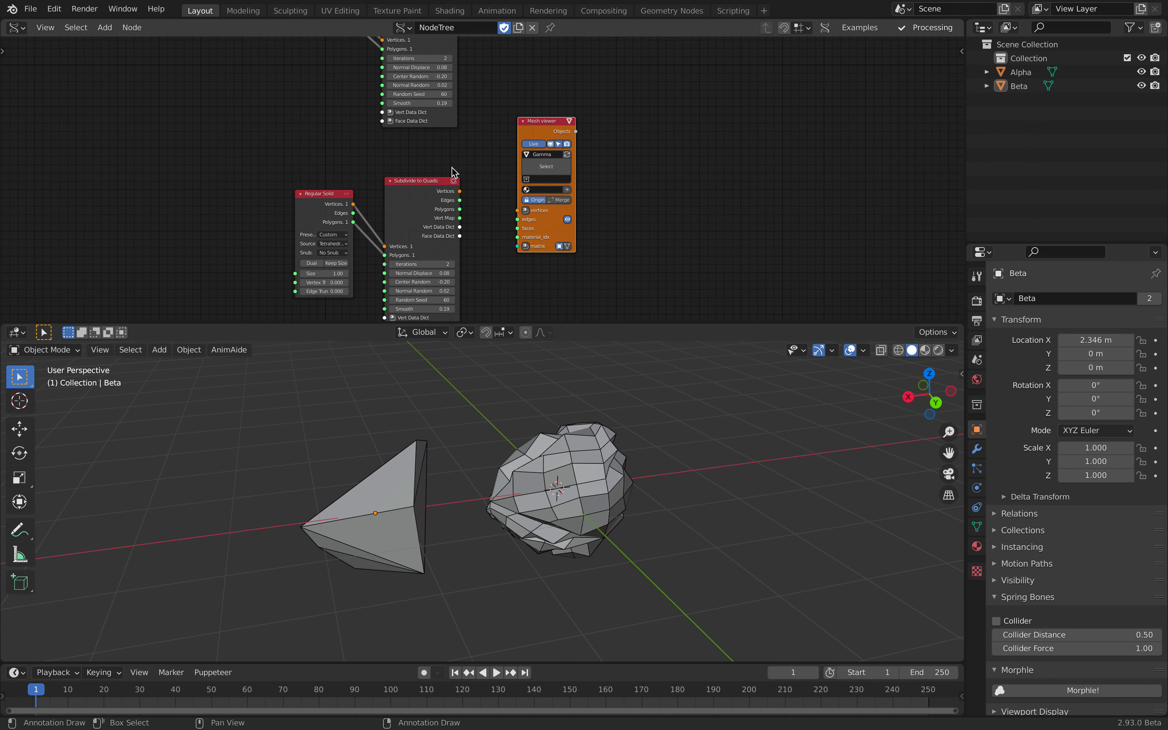
key("f")
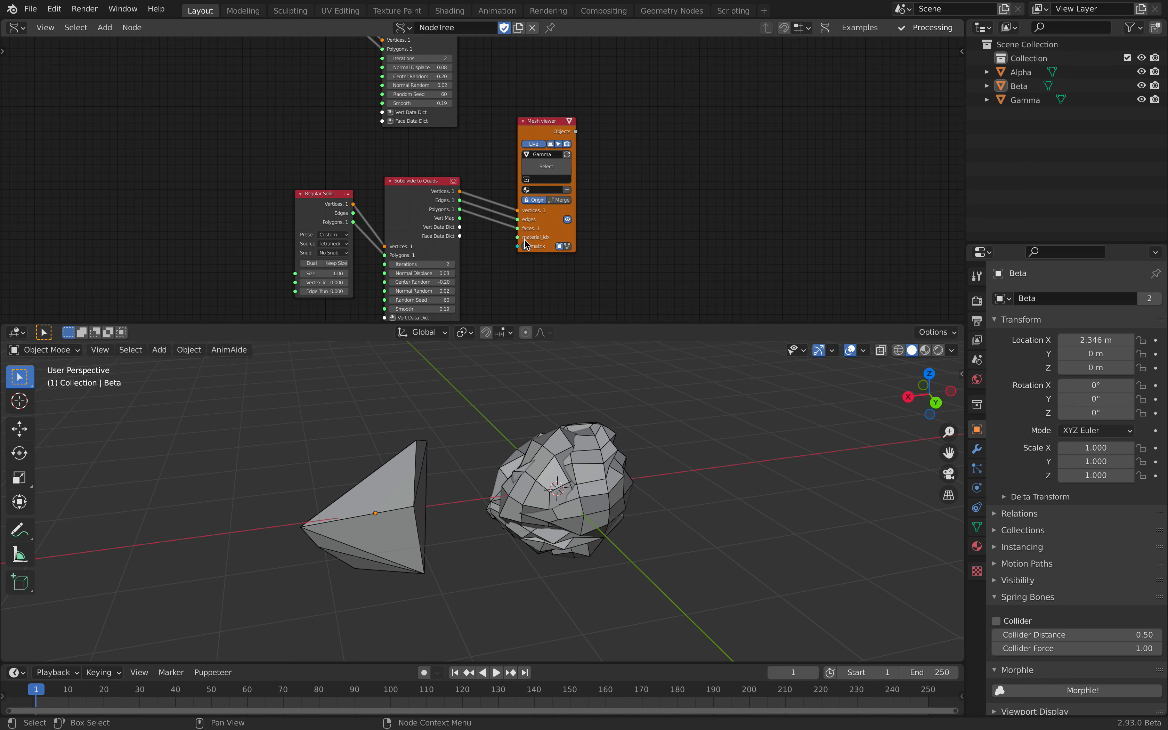
- Add a Matrix In node to the Gamma Mesh viewer's matrix input and set its X location to about -2.418
left_click(526, 245)
left_click(440, 280)
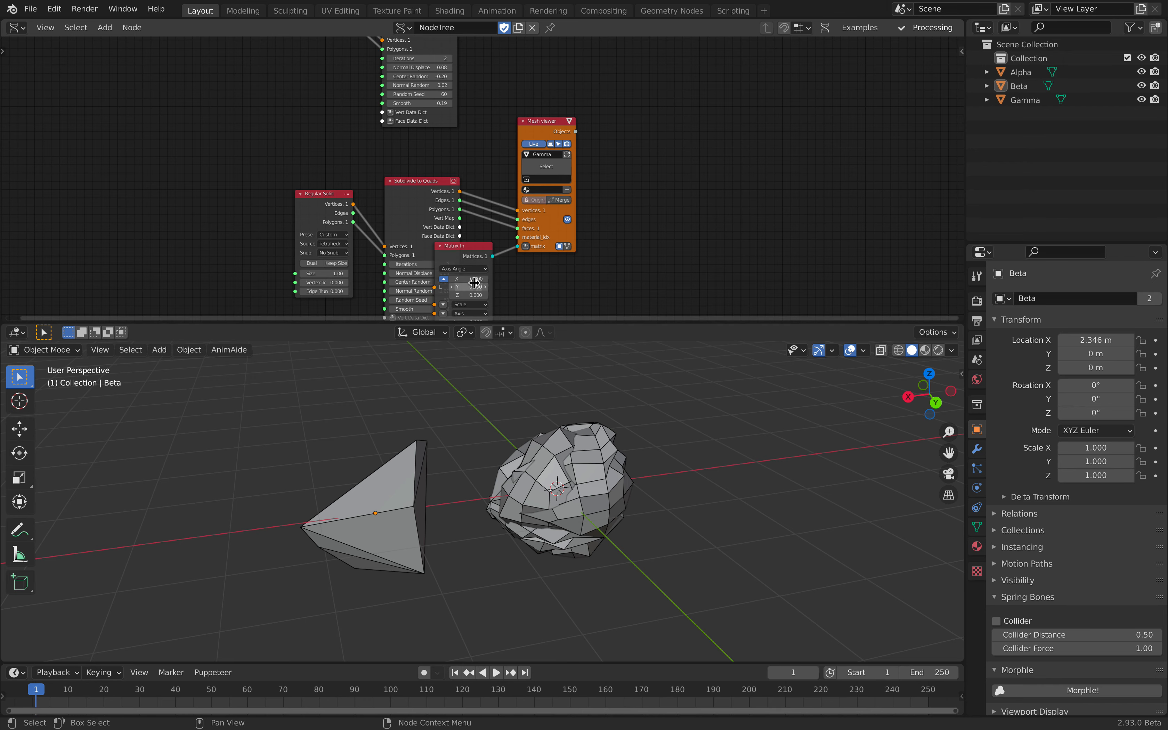
left_click_drag(469, 279, 350, 279, "shift")
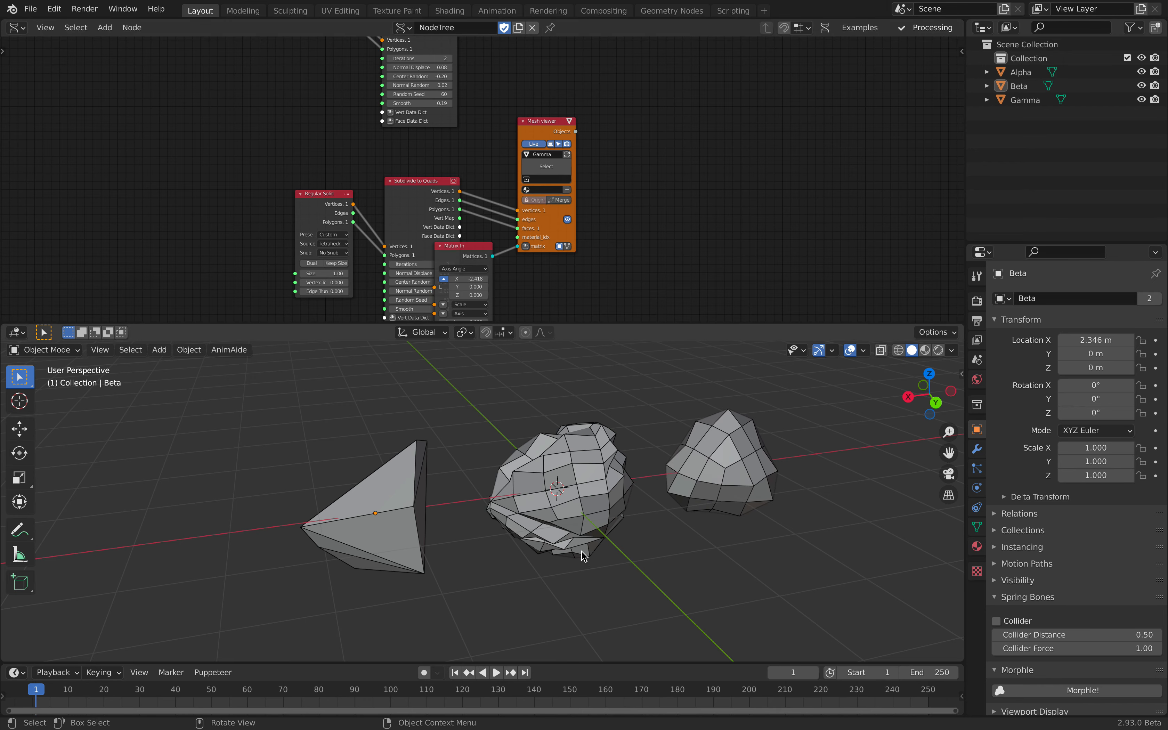
- Move the Regular Solid node farther left and up from the second Subdivide to Quads node
scroll(475, 420, "up", 1)
scroll(440, 246, "up", 2)
middle_click_drag(441, 246, 425, 170)
left_click_drag(284, 120, 219, 100)
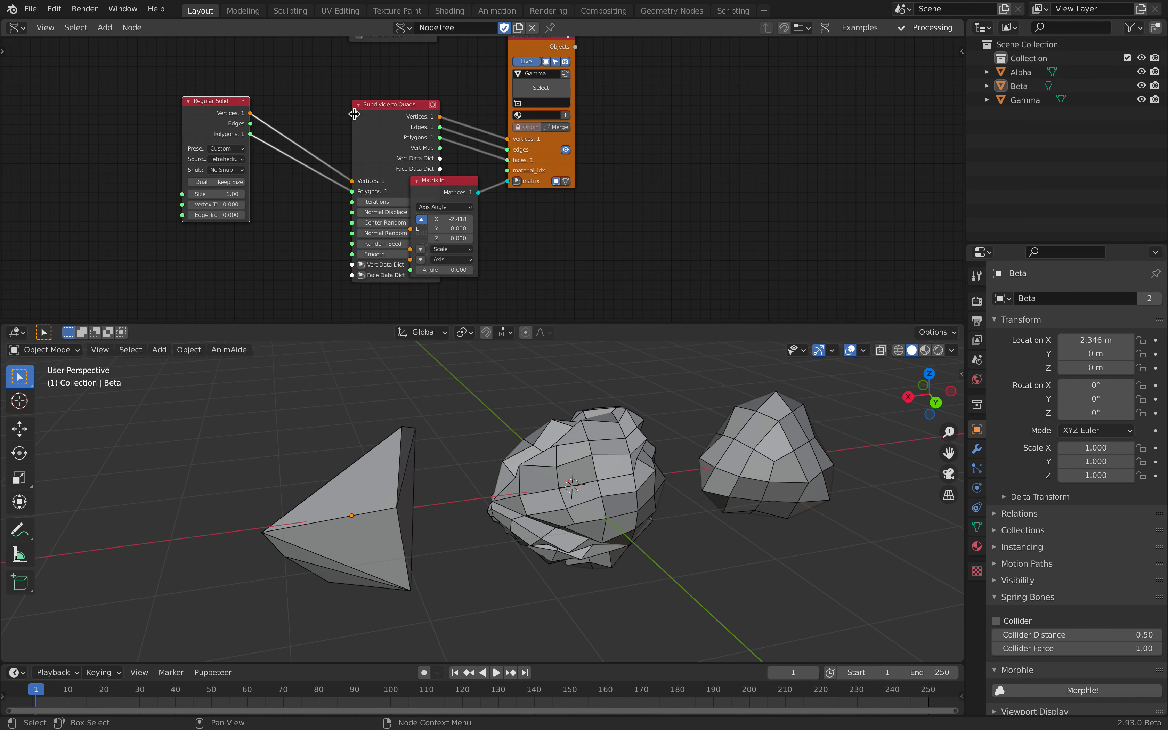
- Move the second Subdivide to Quads node farther left, clear of the Matrix In node
left_click_drag(363, 107, 298, 91)
left_click_drag(430, 186, 431, 187)
scroll(365, 151, "up", 3)
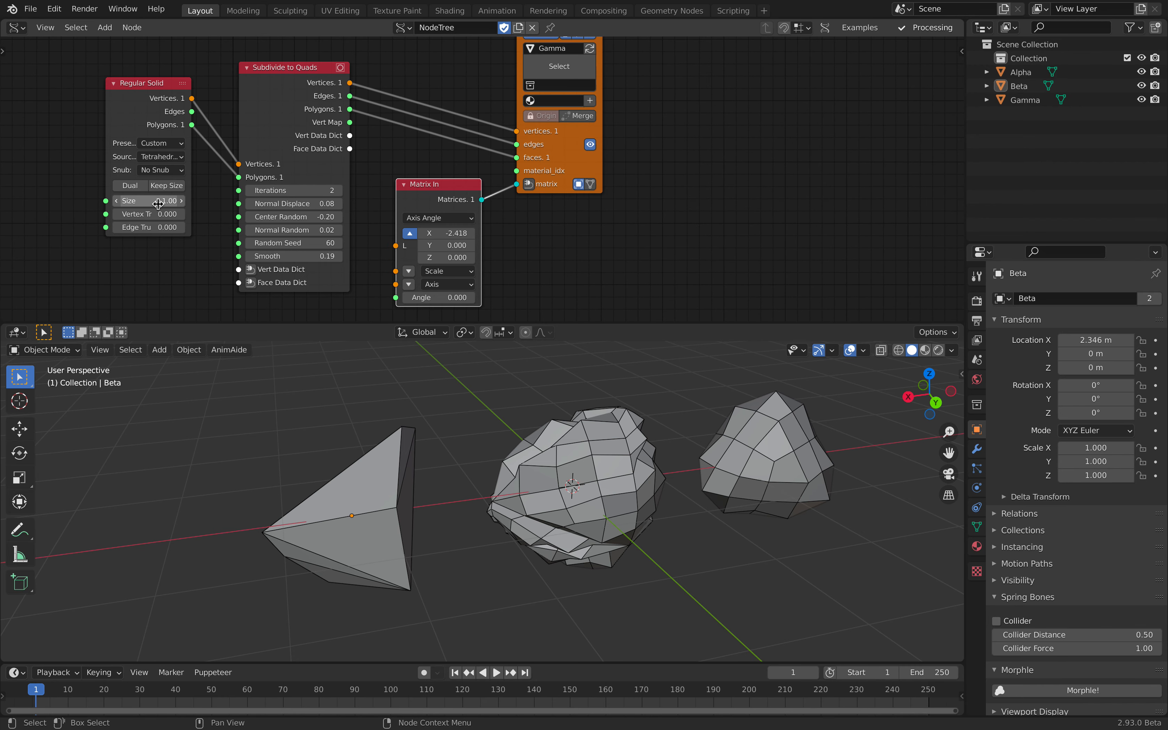
- Toggle the Regular Solid's Dual option on and off, and set its size to 1.14
left_click(140, 189)
left_click(140, 189)
left_click(140, 189)
left_click(140, 189)
left_click_drag(169, 203, 193, 203)
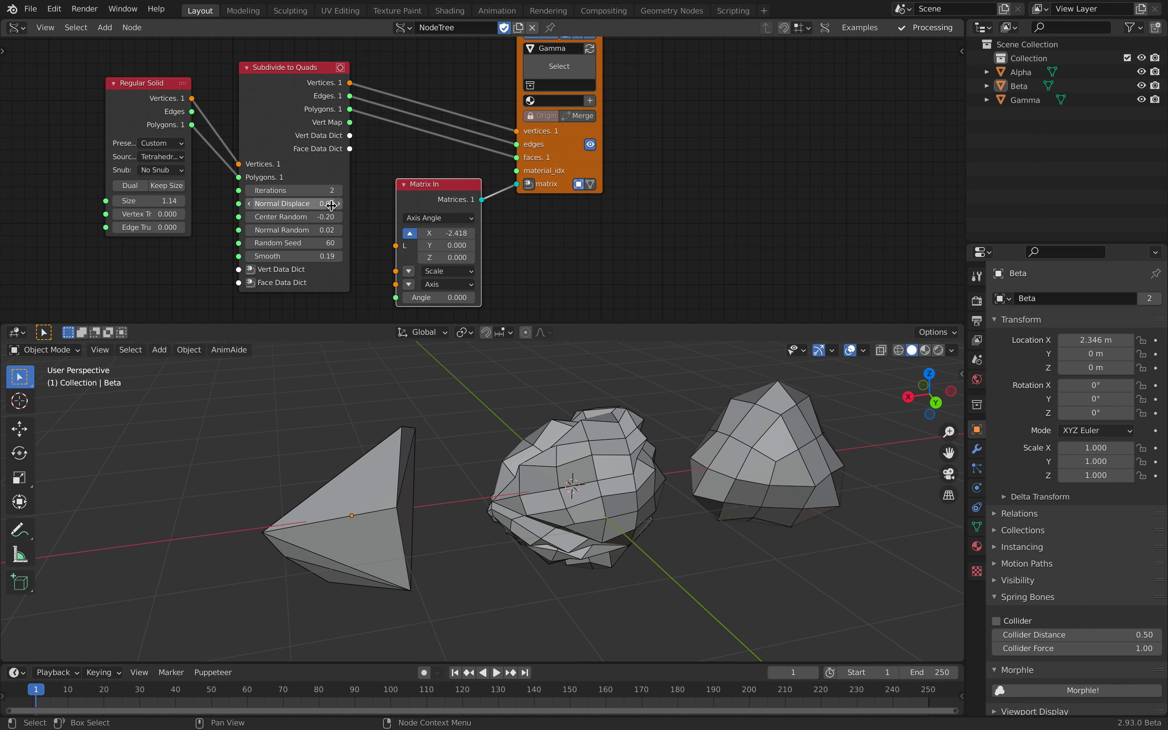
- Set the second Subdivide to Quads node to 3 iterations, normal displace 0.10 and center random -0.23, and save the file
left_click(340, 191)
left_click_drag(333, 203, 300, 217)
middle_click_drag(778, 478, 636, 476)
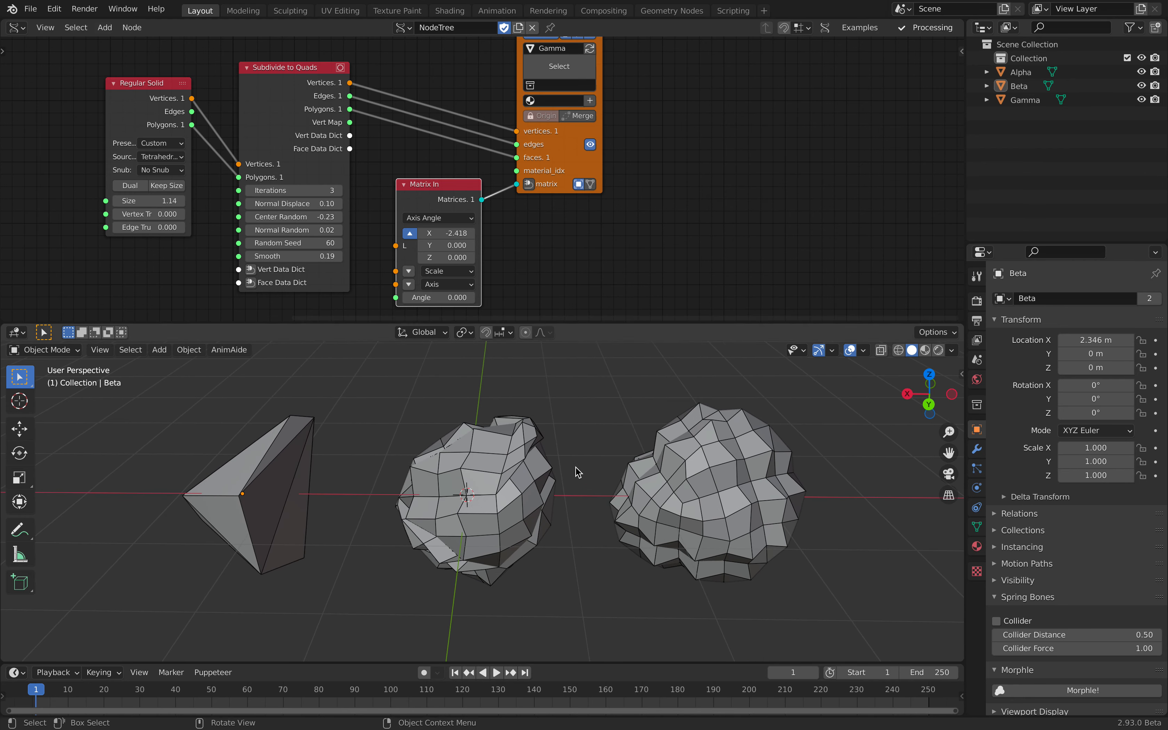
middle_click_drag(546, 450, 586, 471)
key("ctrl+s")
- Try a truncated tetrahedron preset on the Regular Solid with size 1.26, vertex truncation 0.654 and edge truncation 0.004
scroll(166, 144, "down", 1, "ctrl")
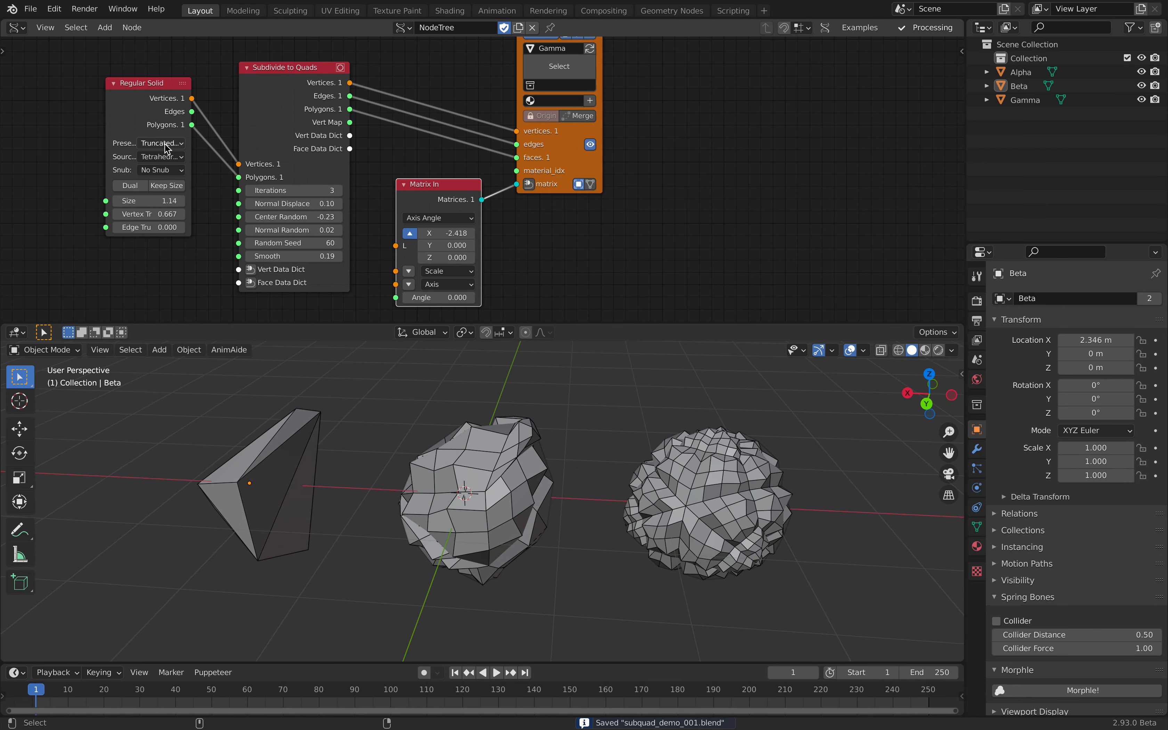
scroll(165, 144, "down", 1, "ctrl")
scroll(165, 144, "up", 1, "ctrl")
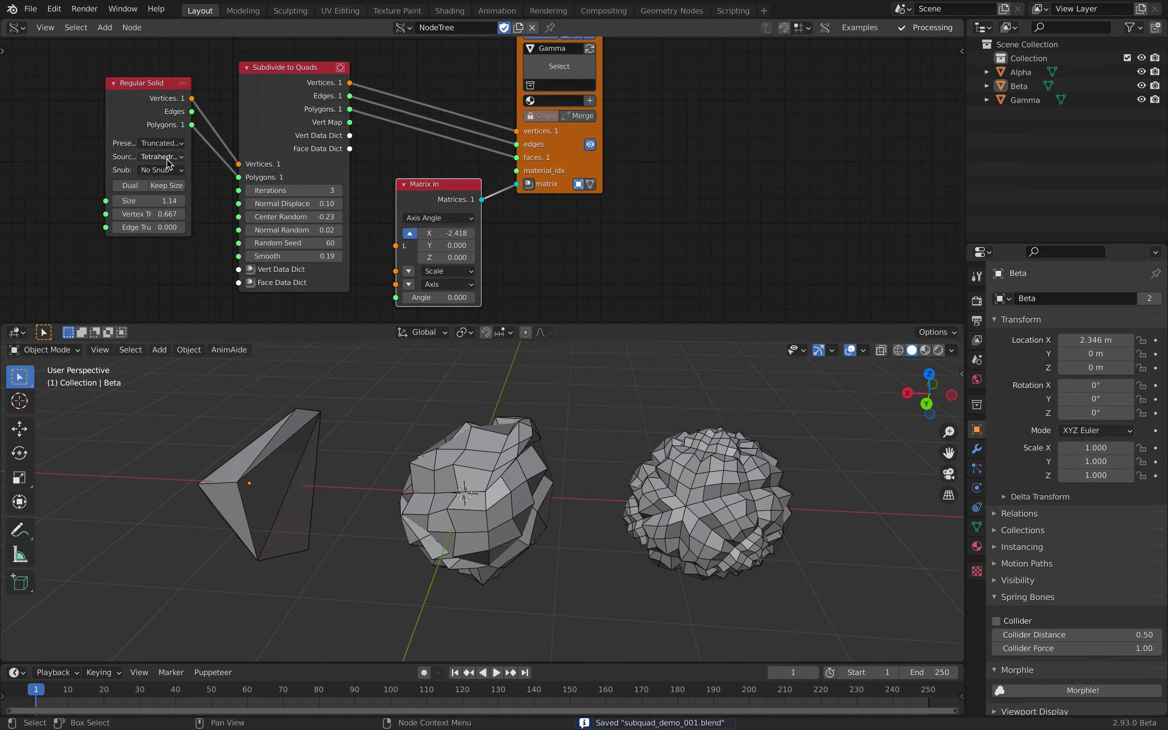
left_click_drag(159, 201, 160, 227)
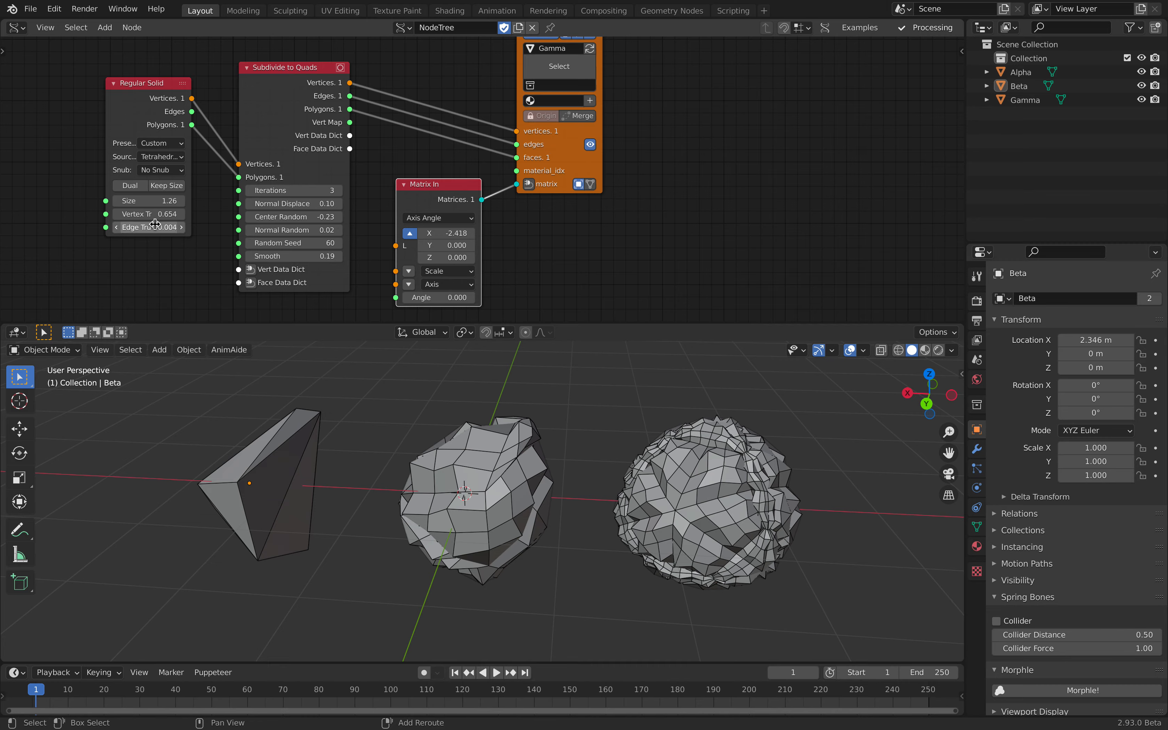
- Compare the original convex hull with its displaced mesh by selecting each in the viewport, and save the file
middle_click_drag(399, 409, 459, 479)
left_click(458, 472)
left_click(301, 488)
left_click(448, 489)
left_click(301, 488)
left_click(462, 491)
left_click_drag(684, 168, 682, 165)
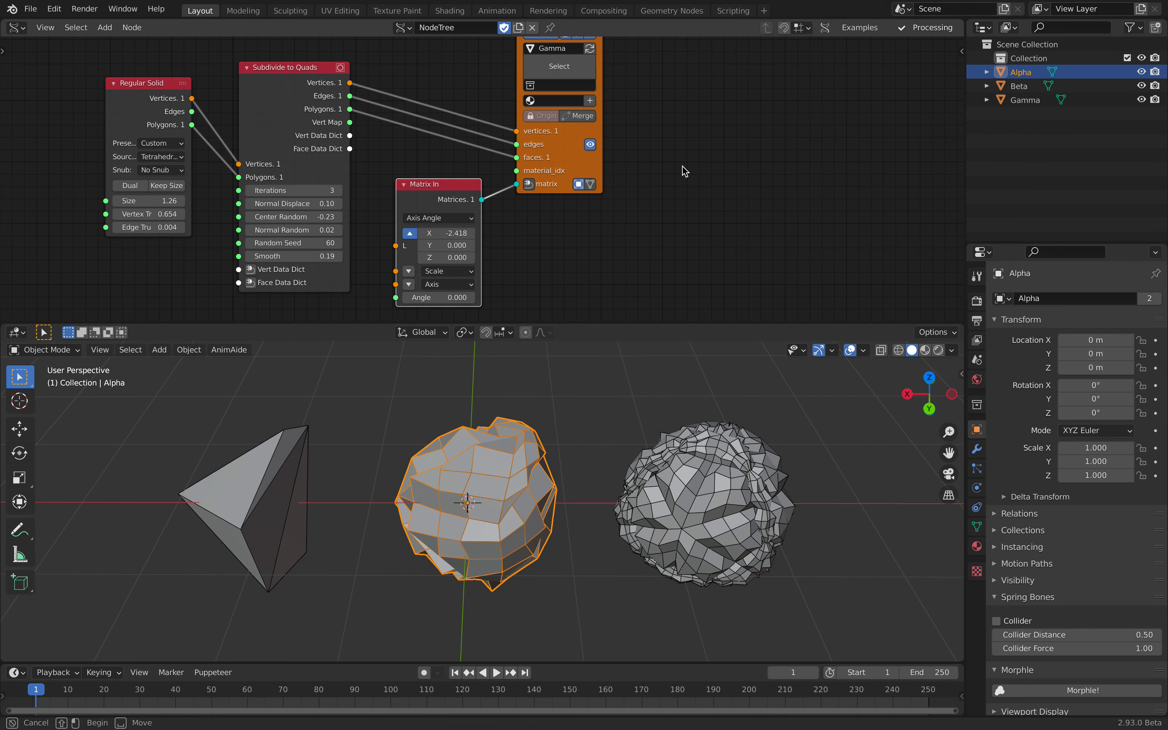
middle_click_drag(682, 165, 634, 209)
key("ctrl+s")
- Duplicate the Gamma Mesh viewer node to its right and link the Regular Solid's vertices, edges and polygons to the copy
left_click(626, 196)
scroll(526, 145, "down", 1)
left_click(505, 61)
key("shift+d")
left_click(648, 87)
left_click(292, 131)
left_click(145, 140)
left_click(640, 94, "shift")
key("f")
left_click(745, 165)
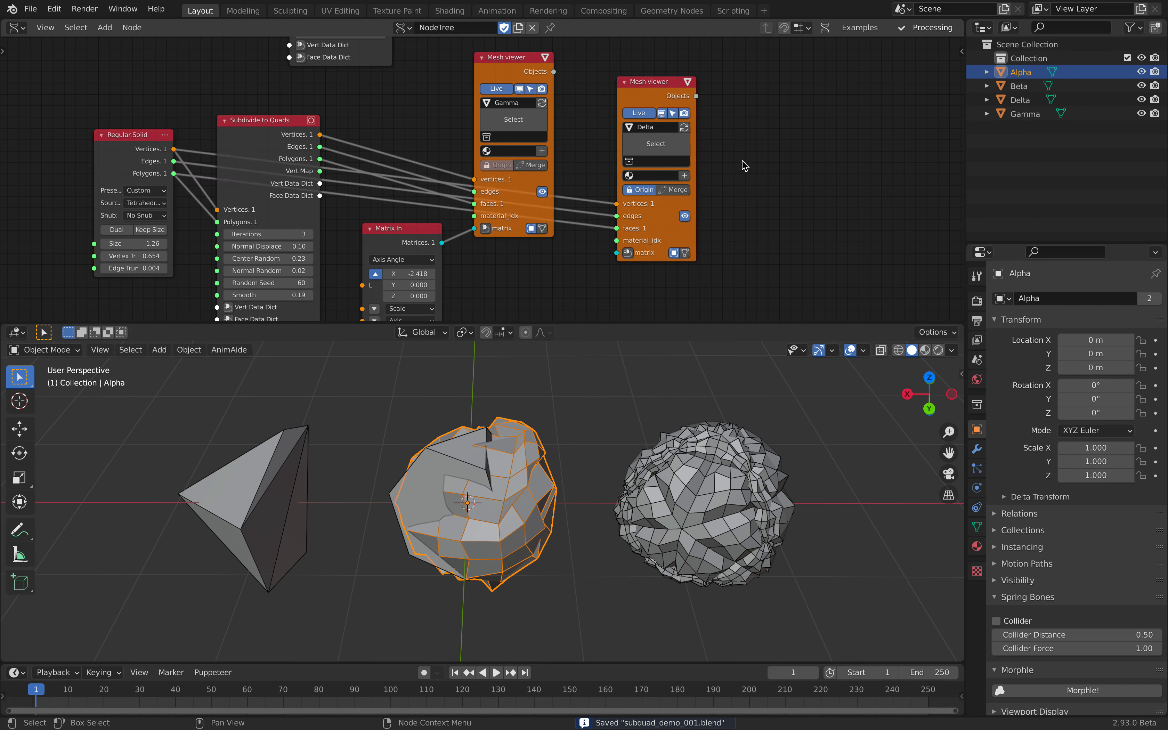
- Add a Matrix In node to the new Mesh viewer's matrix input and set its X location to -4.500
left_click(628, 252)
left_click_drag(549, 296, 435, 295)
middle_click_drag(662, 491, 748, 424)
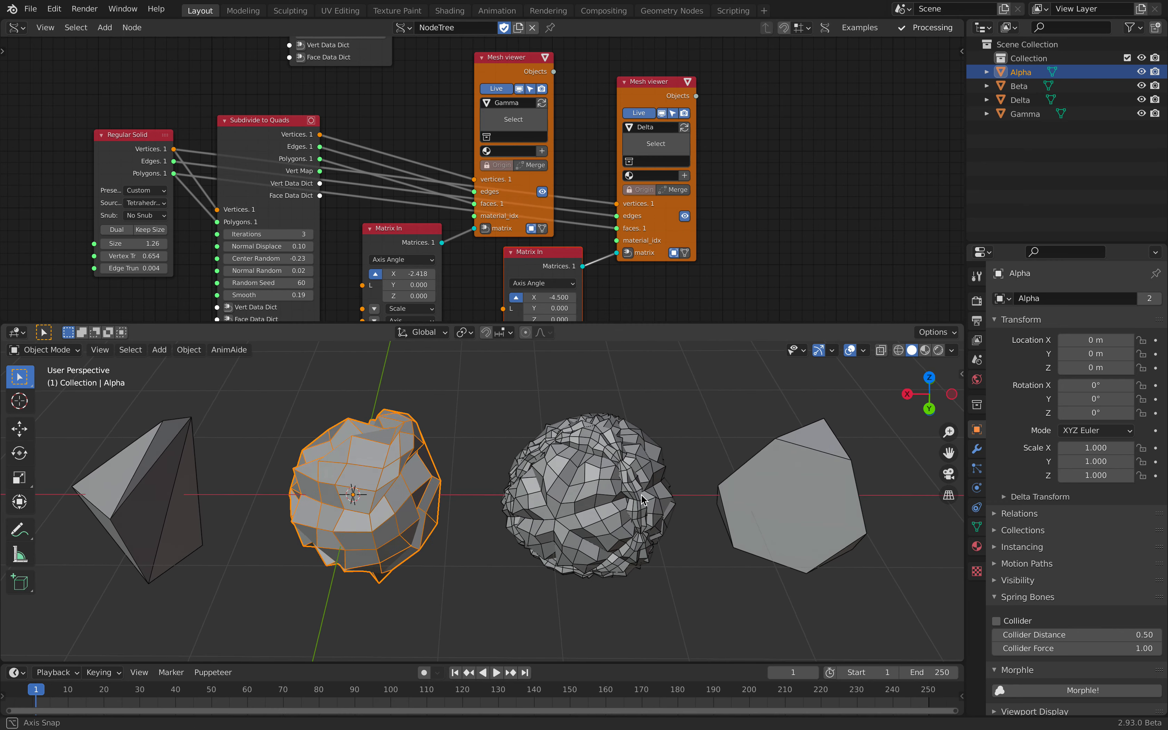
- Compare the base solids with their subdivided versions from several angles, save the file and deselect everything
left_click(772, 473)
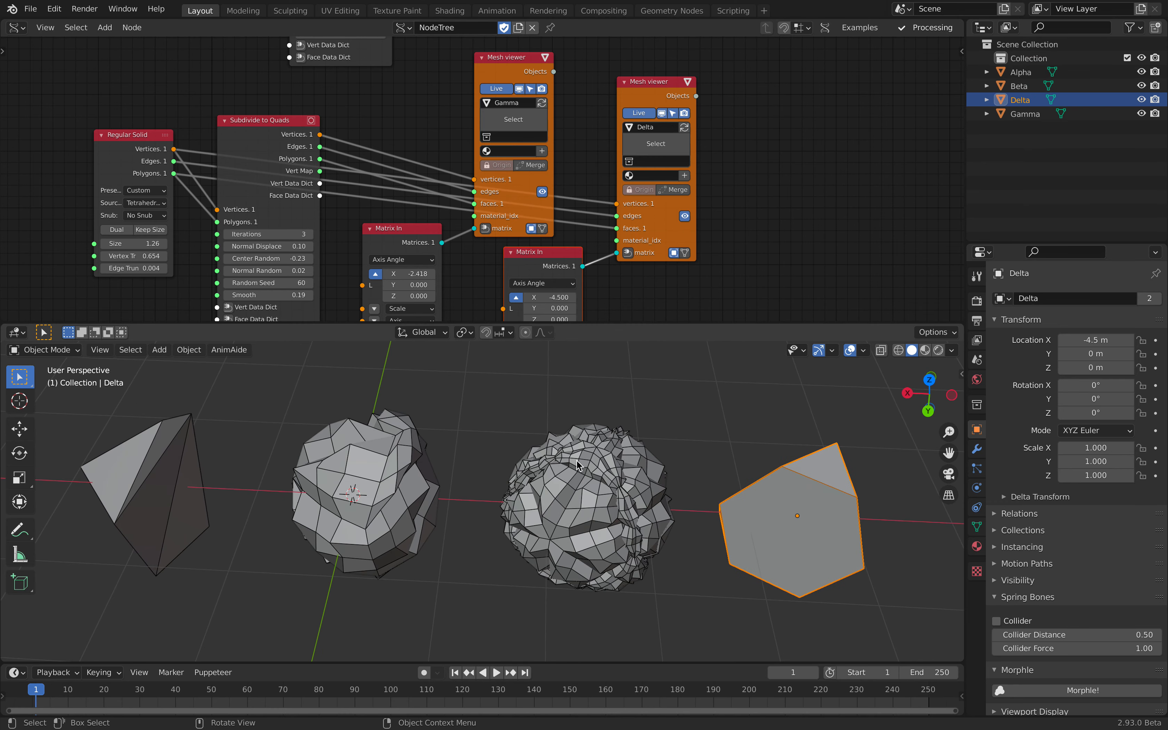
left_click(578, 464)
middle_click_drag(577, 465, 583, 459)
left_click(163, 458)
middle_click_drag(163, 458, 695, 437)
left_click(352, 490)
key("ctrl+s")
key("alt+a")
middle_click_drag(571, 423, 605, 399)
middle_click_drag(310, 195, 356, 179)
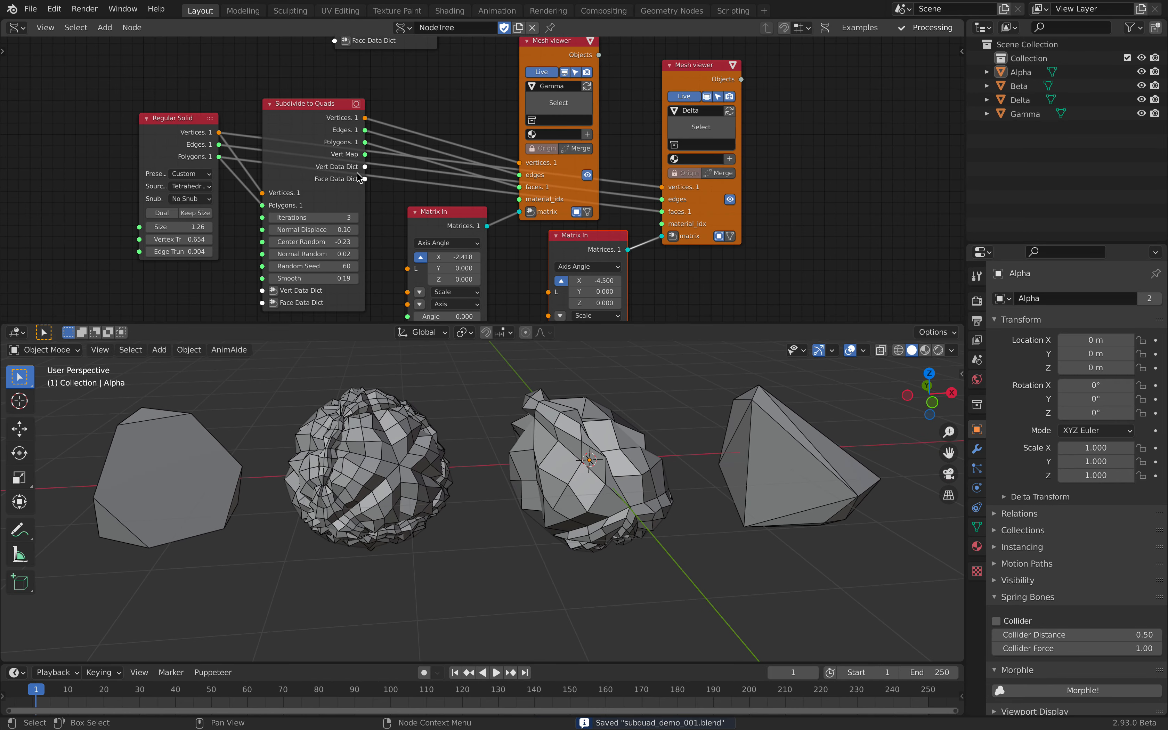
- Cycle the Regular Solid presets past Truncated Octahedron to the truncated Hexahedron-based preset with vertex truncation 1.057 and edge truncation 0.586
scroll(183, 140, "up", 1)
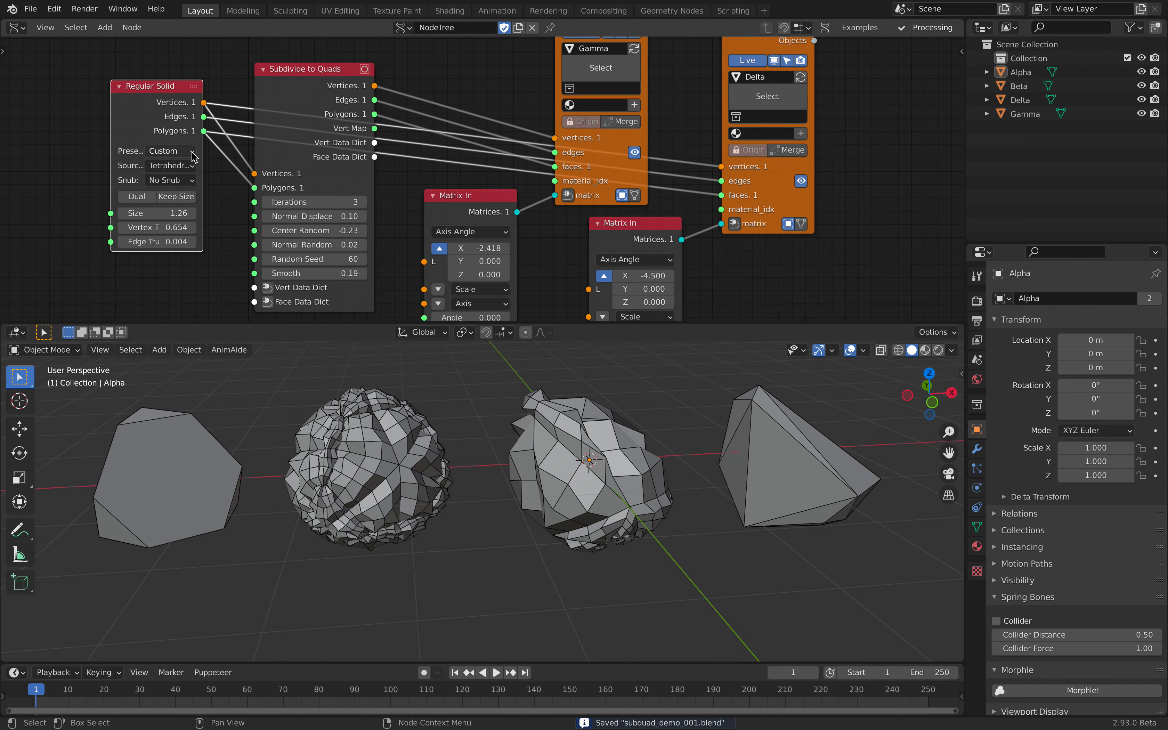
scroll(183, 154, "down", 1, "ctrl")
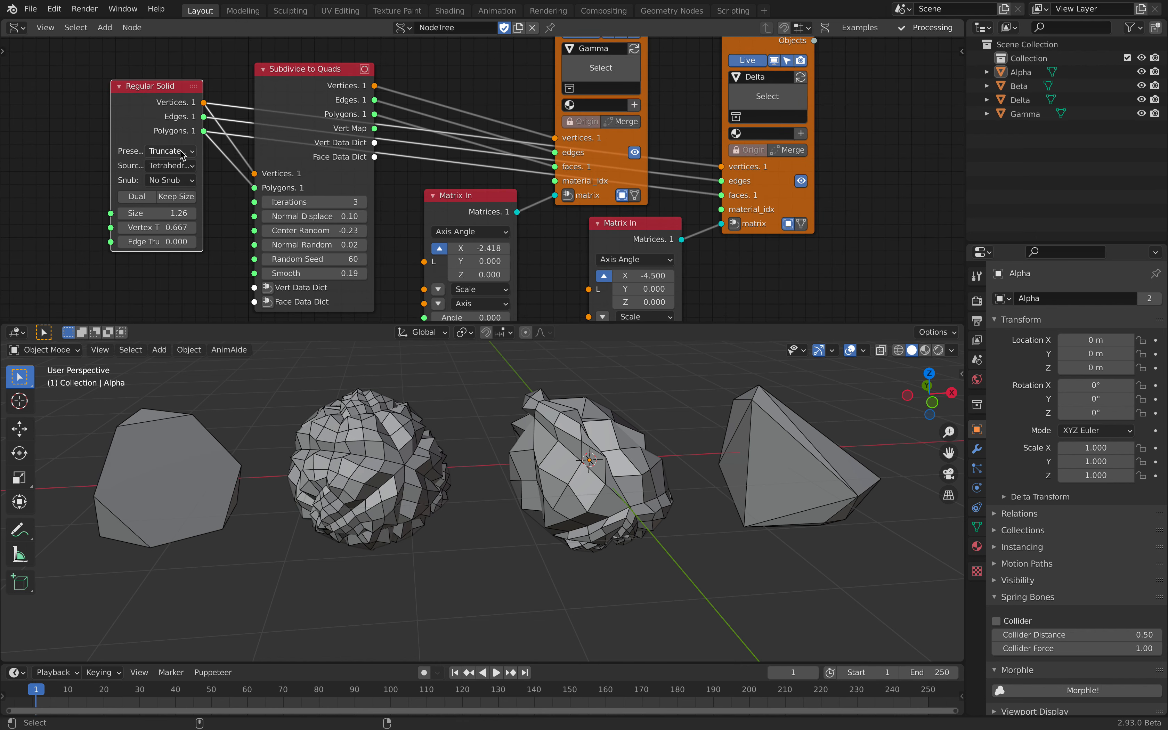
scroll(180, 150, "down", 3, "ctrl")
middle_click_drag(441, 500, 519, 507, "shift")
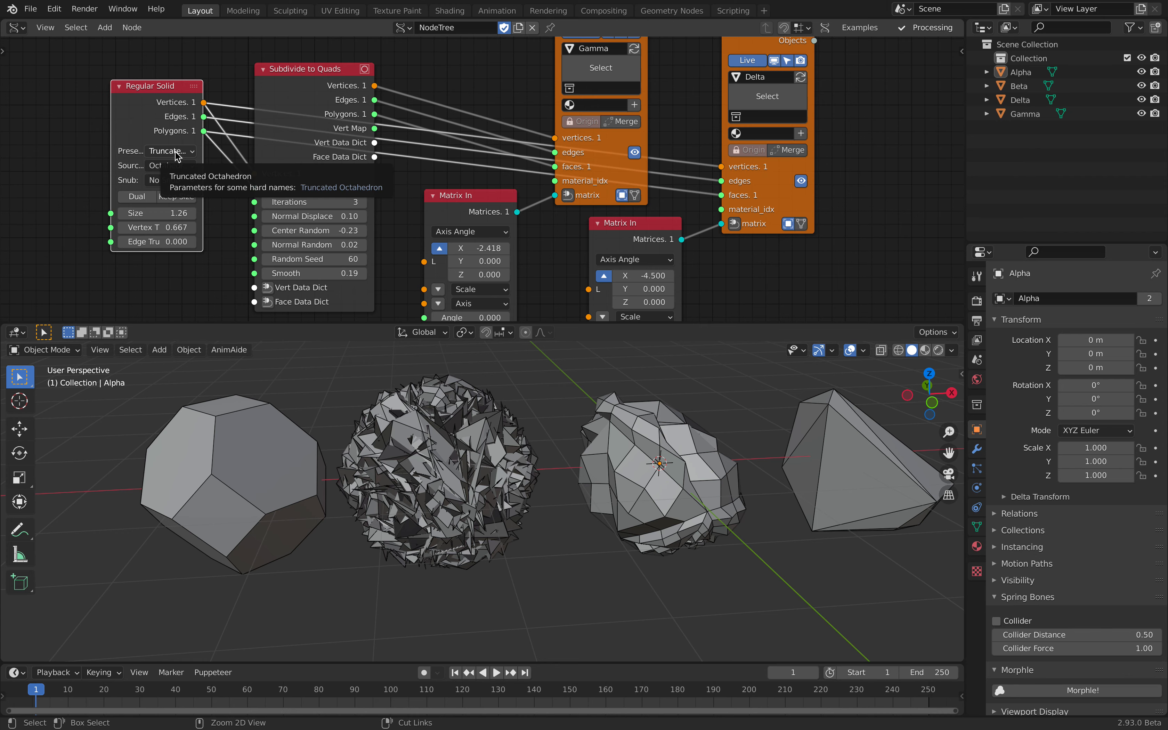
scroll(174, 147, "down", 2, "ctrl")
scroll(174, 148, "up", 1, "ctrl")
scroll(174, 148, "down", 1, "ctrl")
scroll(174, 152, "down", 1, "ctrl")
scroll(174, 151, "up", 1, "ctrl")
middle_click_drag(448, 501, 483, 502)
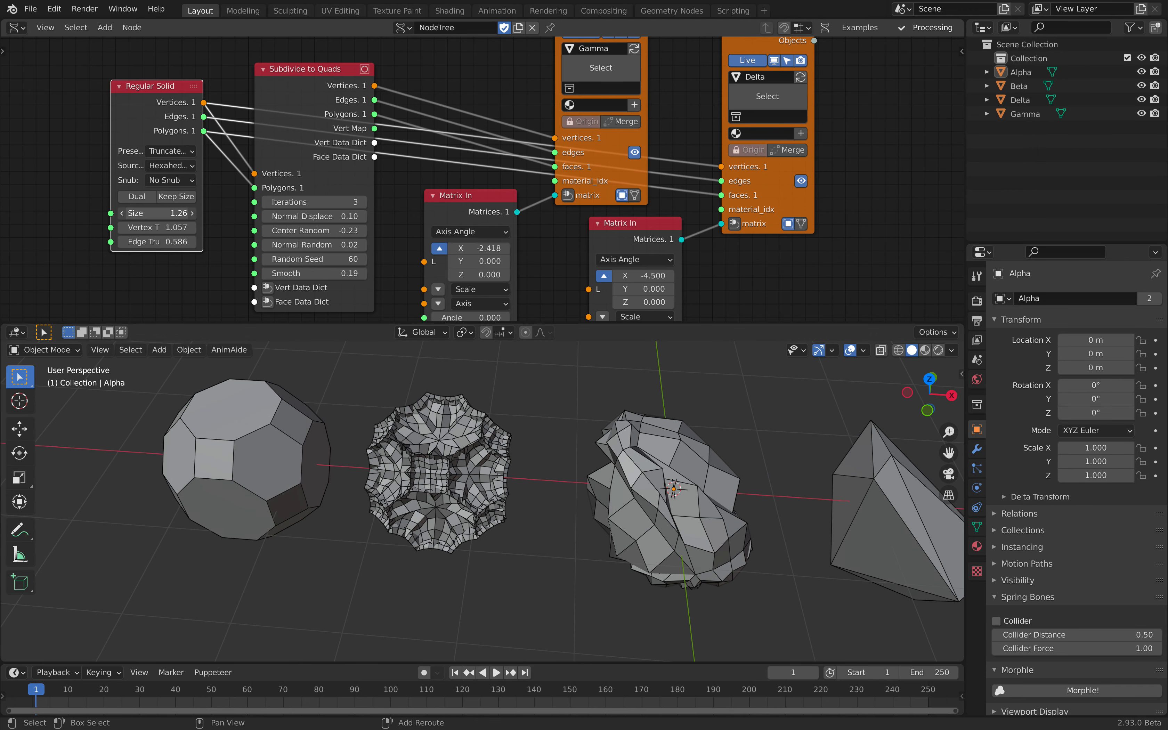
- Set the Regular Solid's size to 1.31 and its Subdivide to Quads node's normal displace to 0.04 and smooth to 0.37, saving the file
left_click_drag(157, 213, 169, 213)
mouse_move(310, 216)
left_mouse_down()
mouse_move(285, 216)
mouse_move(302, 215)
left_mouse_up()
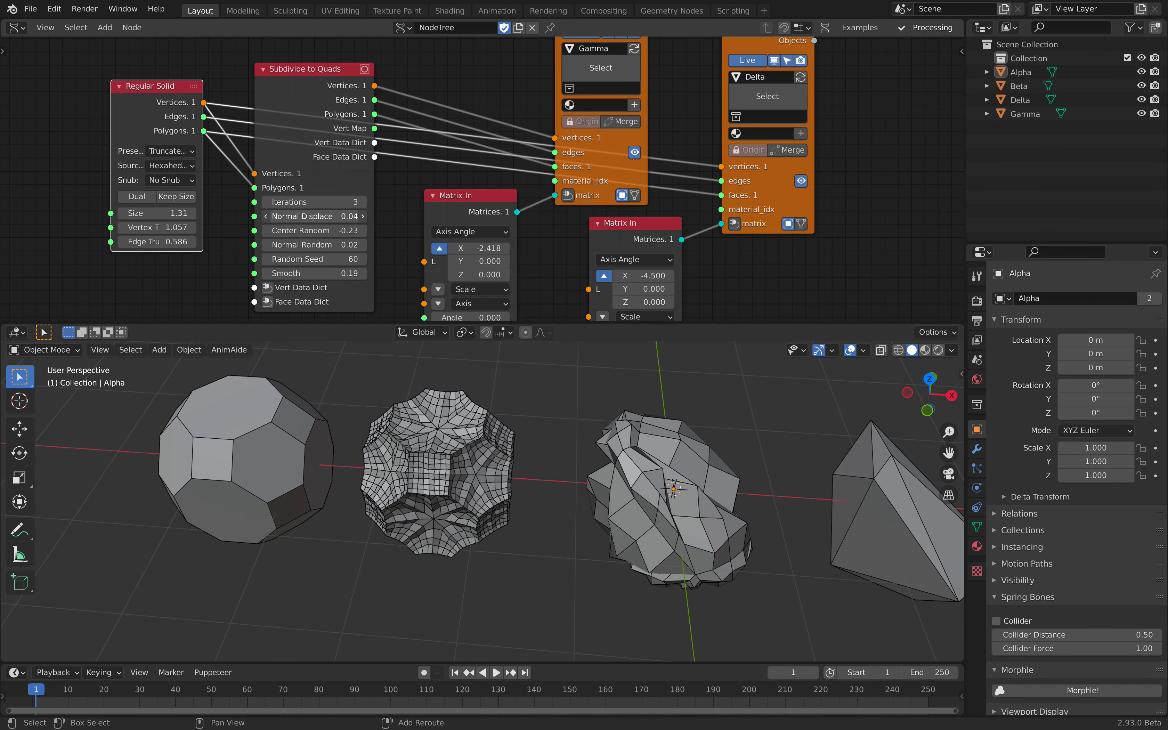
key("ctrl+s")
middle_click_drag(856, 245, 870, 218)
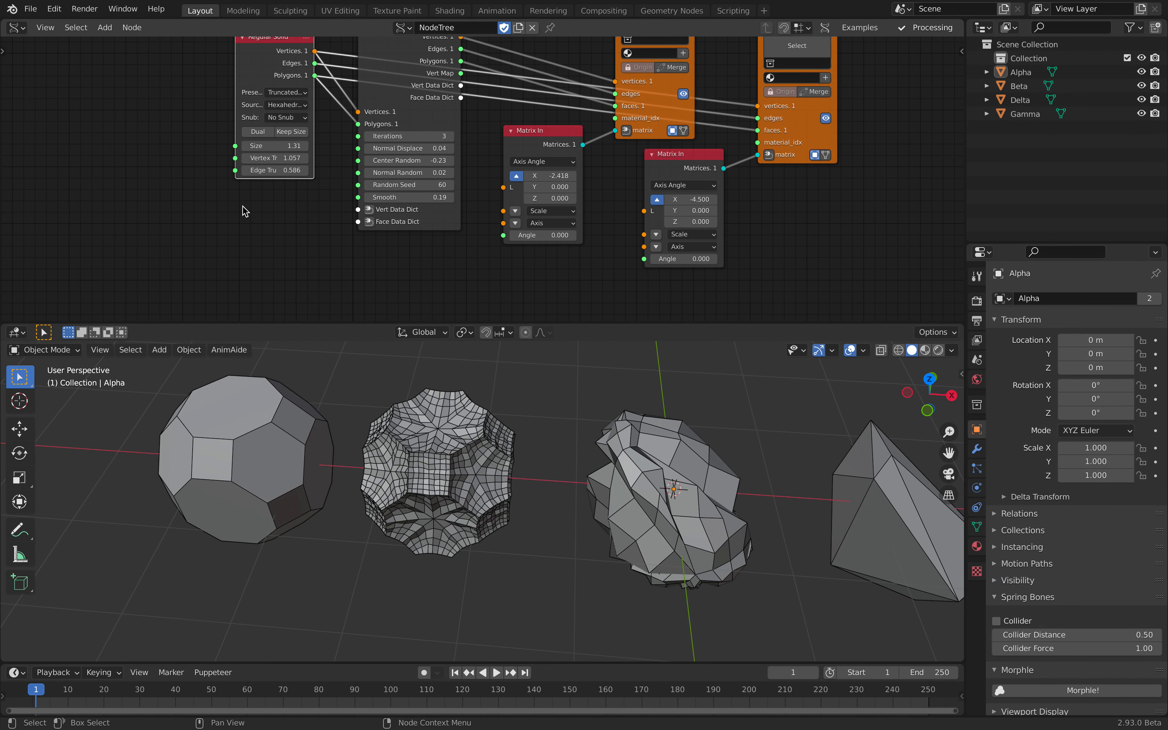
middle_click_drag(324, 221, 399, 195)
left_click_drag(399, 195, 442, 195)
- Add a Random Num Gen node below the Regular Solid and link its value to the Subdivide to Quads node's Smooth input
middle_click_drag(220, 196, 261, 183)
key("shift+a")
left_click(230, 171)
key("Escape")
key("shift+a")
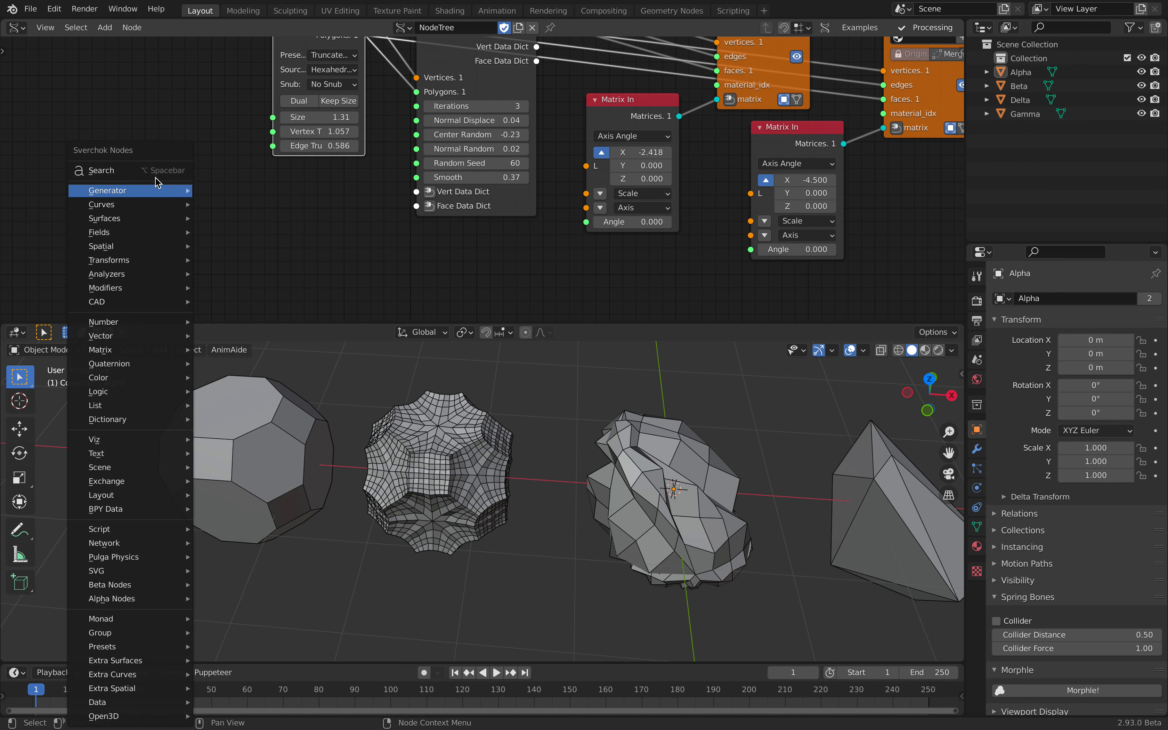
left_click(154, 171)
type("random n")
key("Down")
key("Return")
left_click(154, 171)
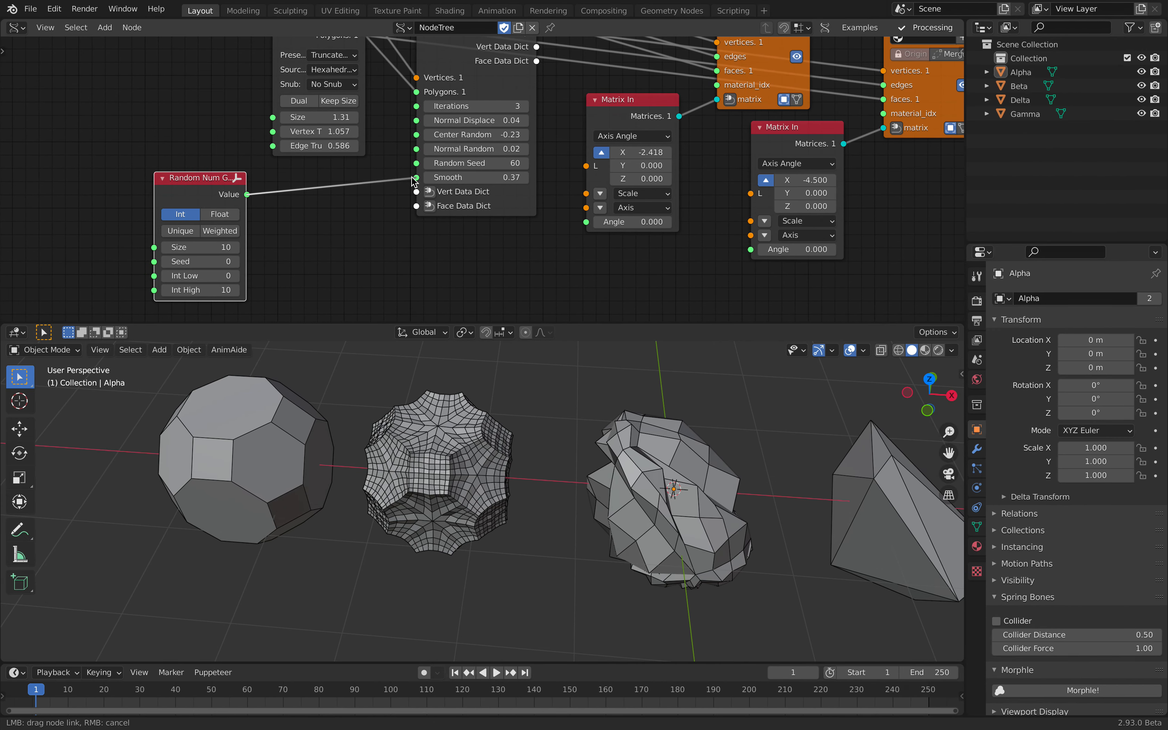
left_click_drag(414, 181, 416, 178)
- Switch the Random Num Gen node to Float with size 33, seed 130, float low 0.26 and float high 2.10
left_click(233, 218)
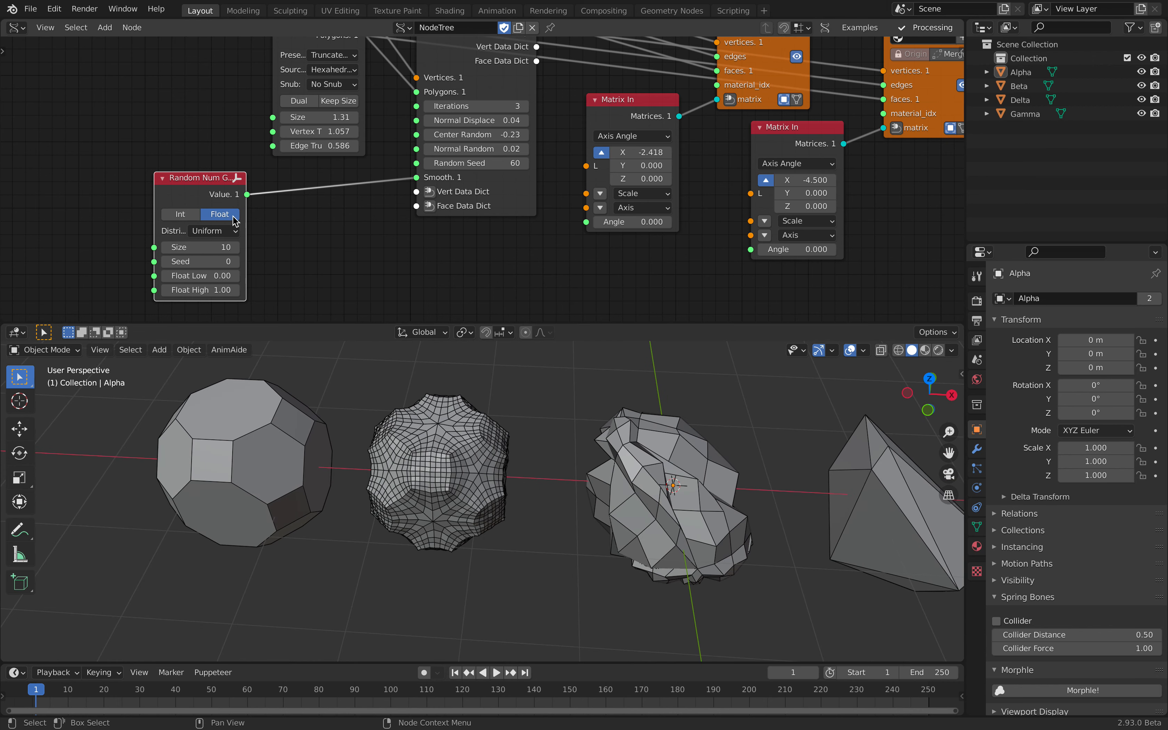
left_click_drag(210, 289, 253, 261)
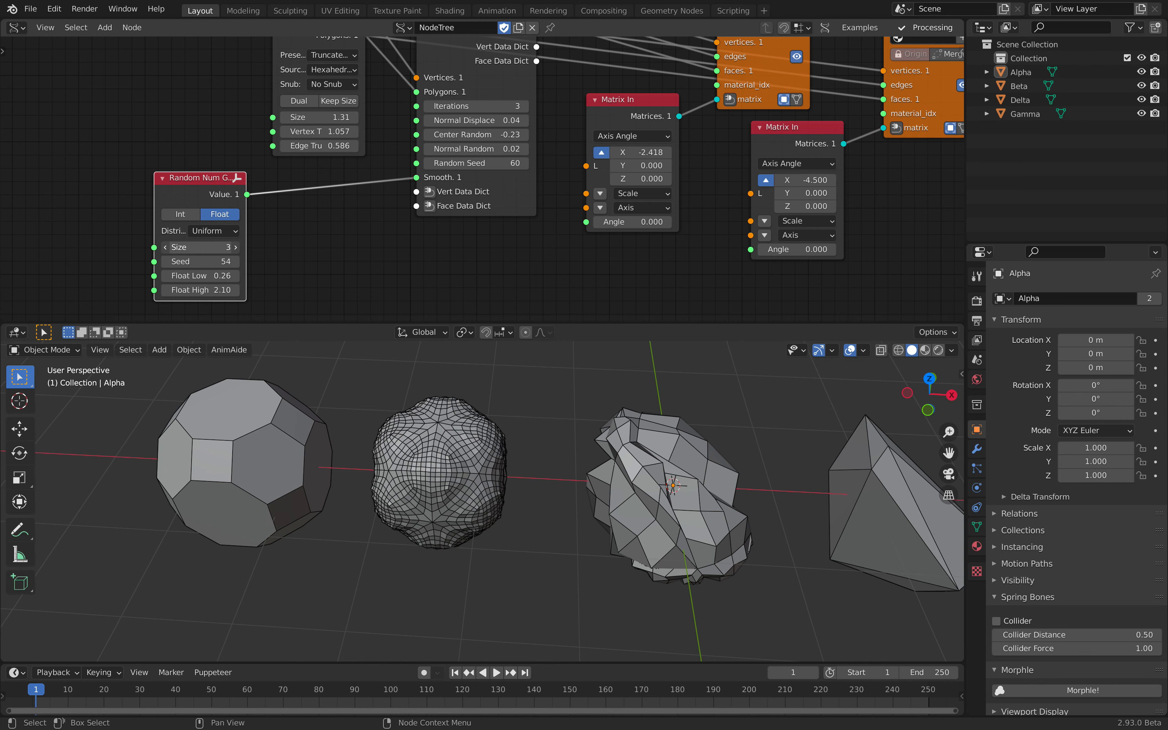
left_click_drag(206, 261, 216, 261)
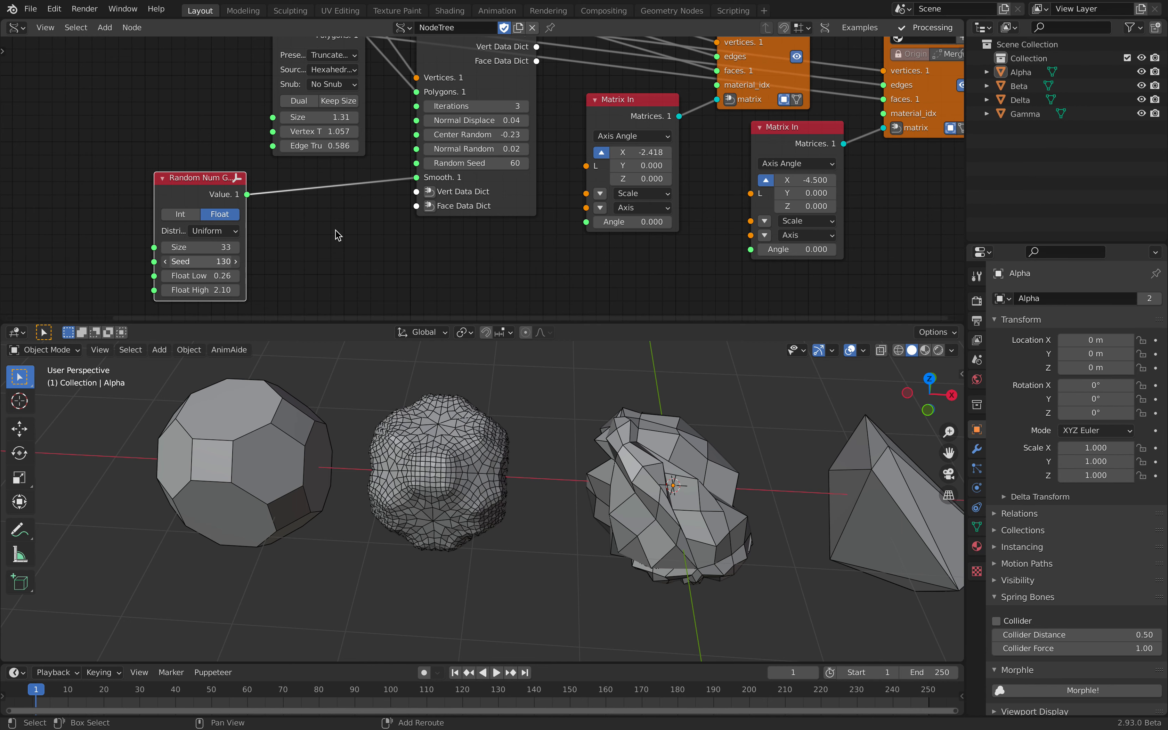
- Set the Subdivide to Quads node's normal displace to -0.17, center random to -0.01, normal random to 0.31 and random seed to 146
left_click_drag(476, 162, 486, 133)
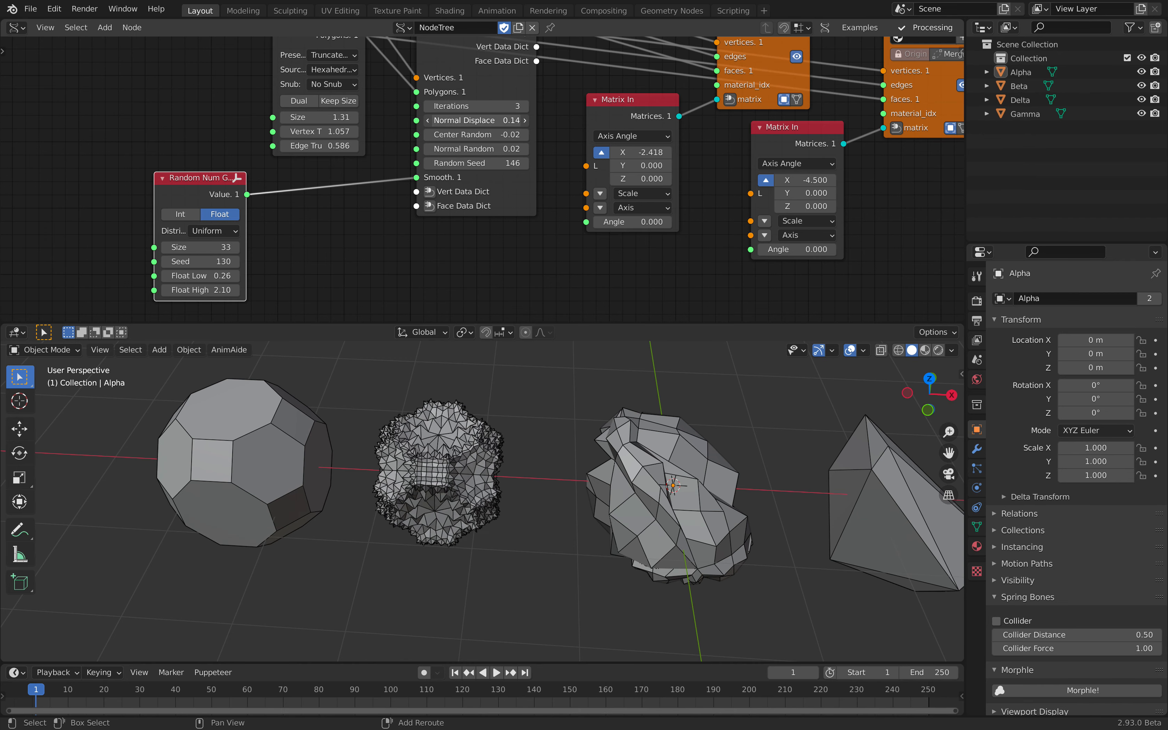
scroll(475, 123, "up", 1)
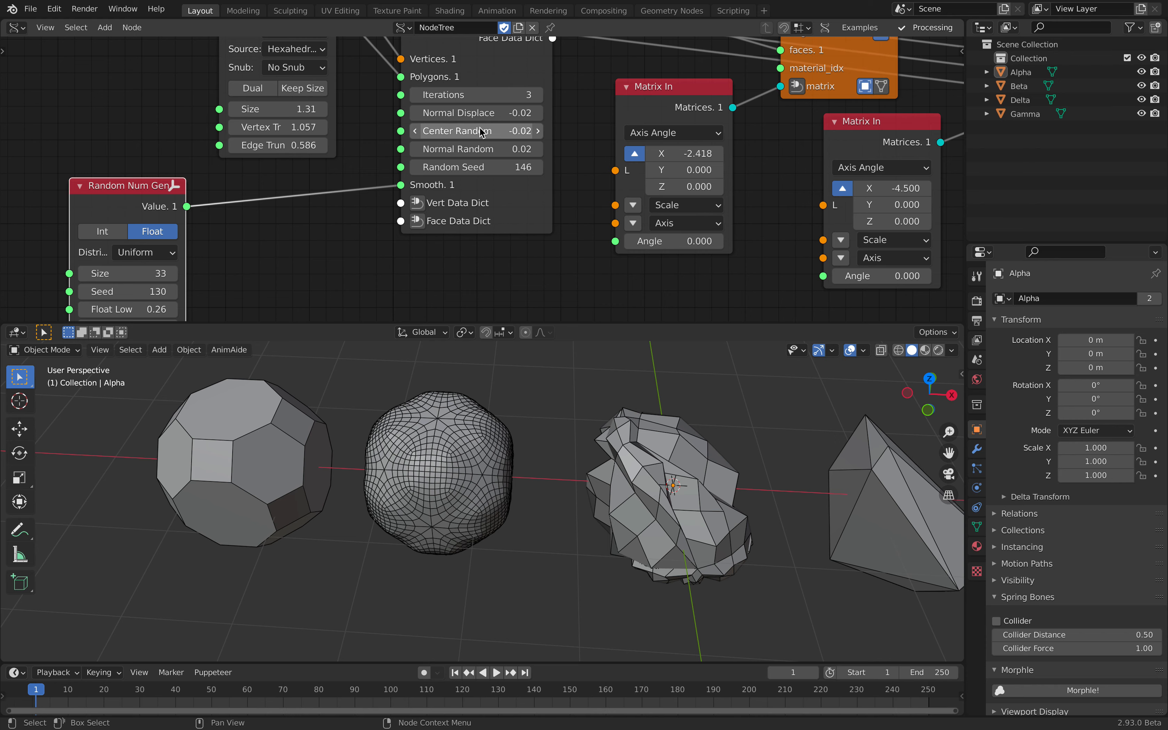
left_click_drag(481, 132, 488, 132)
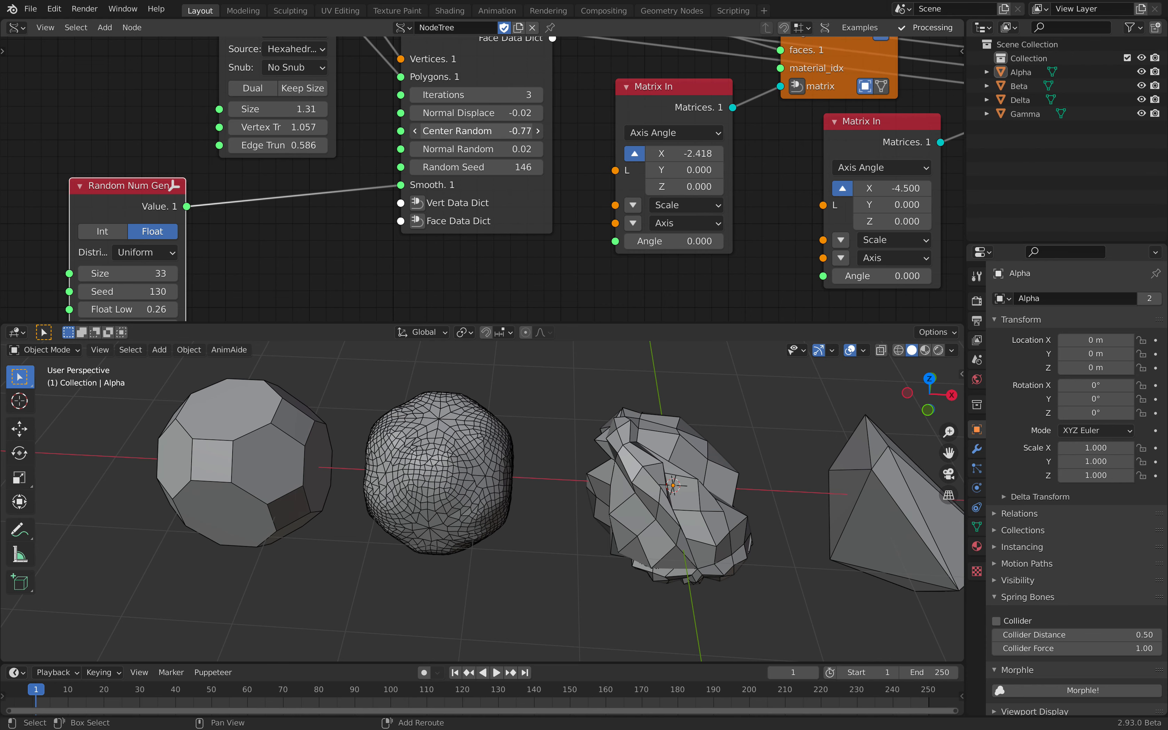
mouse_move(477, 131)
left_mouse_down()
mouse_move(492, 130)
mouse_move(477, 113)
mouse_move(487, 131)
left_mouse_up()
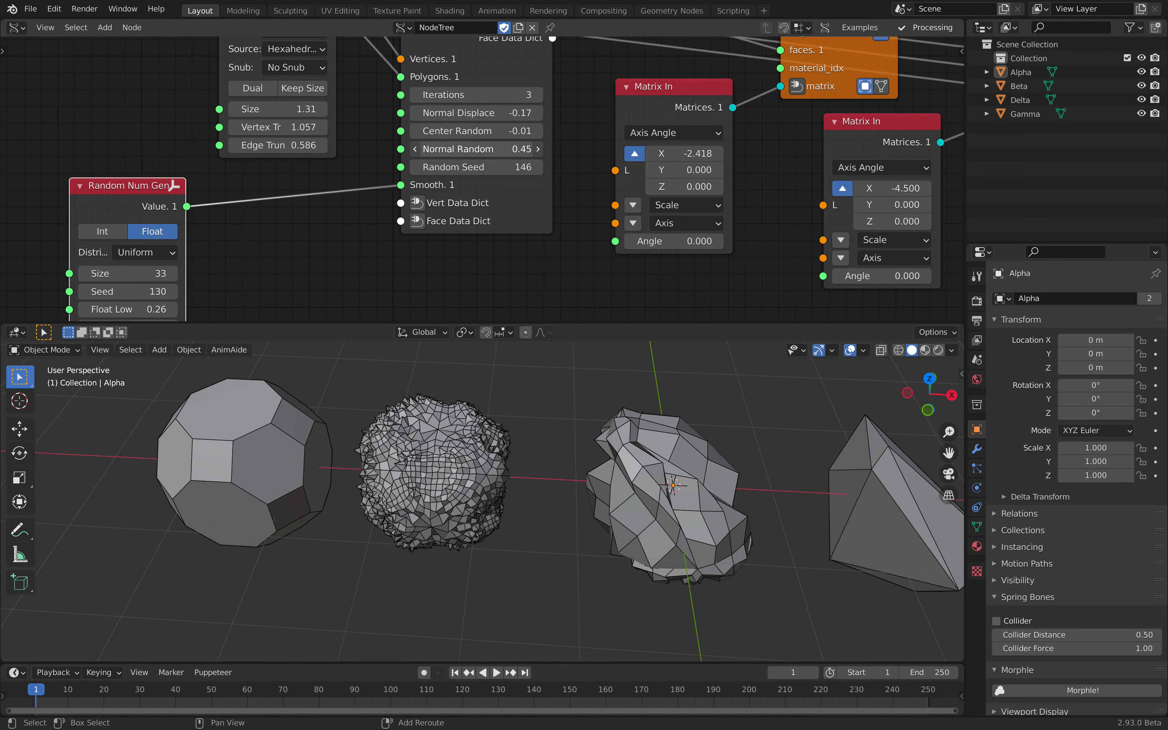
left_click_drag(476, 148, 470, 149)
- Save the file and inspect the row of four meshes, selecting the displaced convex hull mesh
scroll(582, 438, "down", 4)
middle_click_drag(581, 438, 303, 448)
key("ctrl+s")
left_click(545, 492)
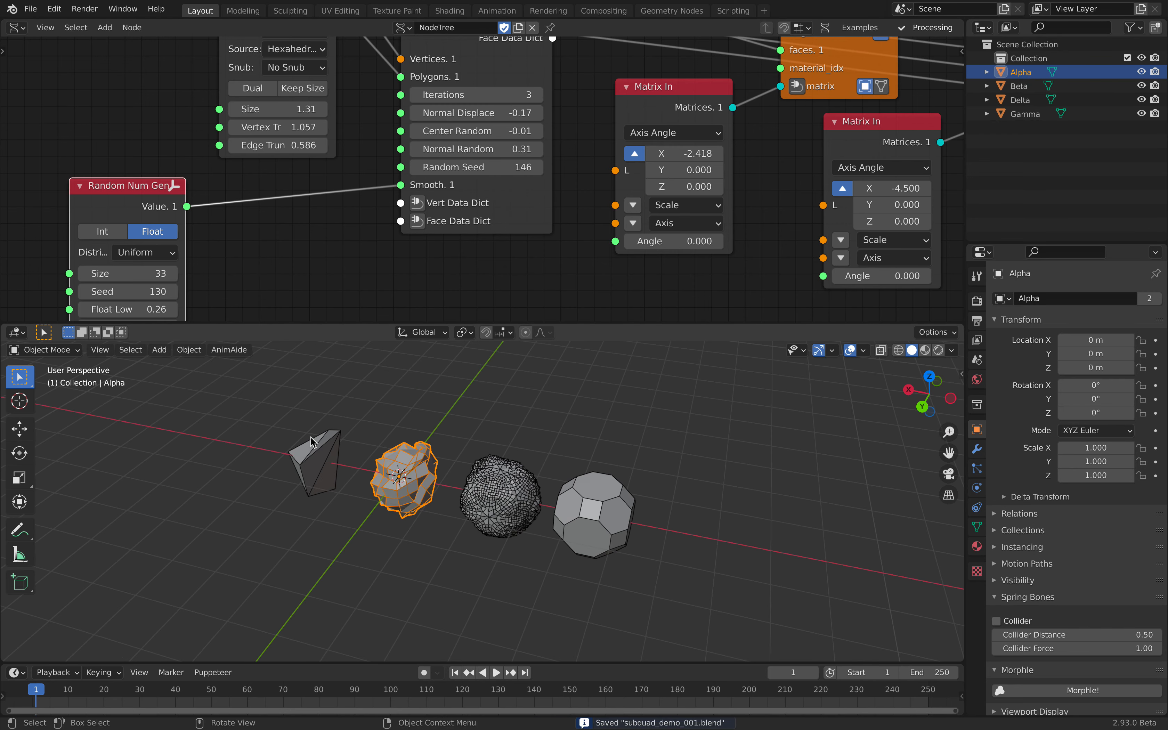
left_click(323, 434)
scroll(495, 432, "up", 5)
middle_click_drag(399, 411, 534, 449, "shift")
left_click(529, 428)
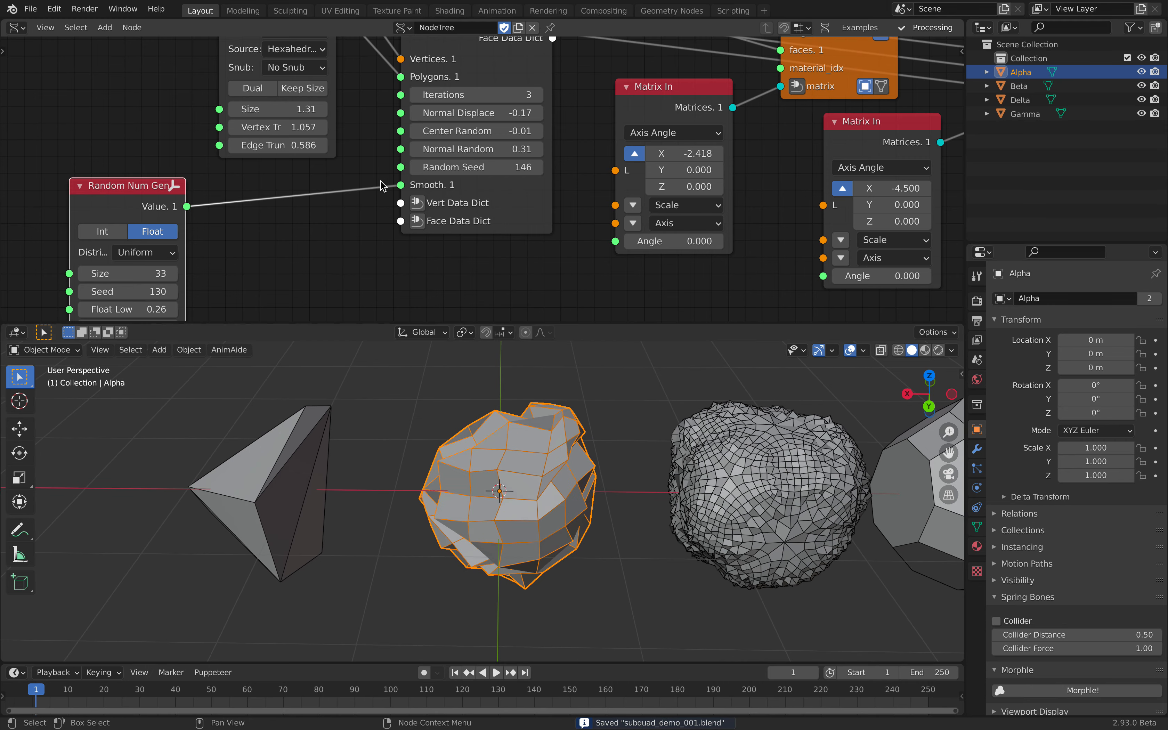
- Select all the convex hull branch nodes and move them up and right of the regular solid nodes, then save the file
scroll(384, 186, "down", 4)
middle_click_drag(426, 142, 435, 222)
middle_click_drag(431, 41, 397, 263)
scroll(396, 258, "down", 2)
middle_click_drag(409, 162, 426, 222)
left_click_drag(183, 94, 671, 272)
key("g")
left_click(707, 185)
middle_click_drag(481, 116, 516, 212)
scroll(516, 213, "up", 1)
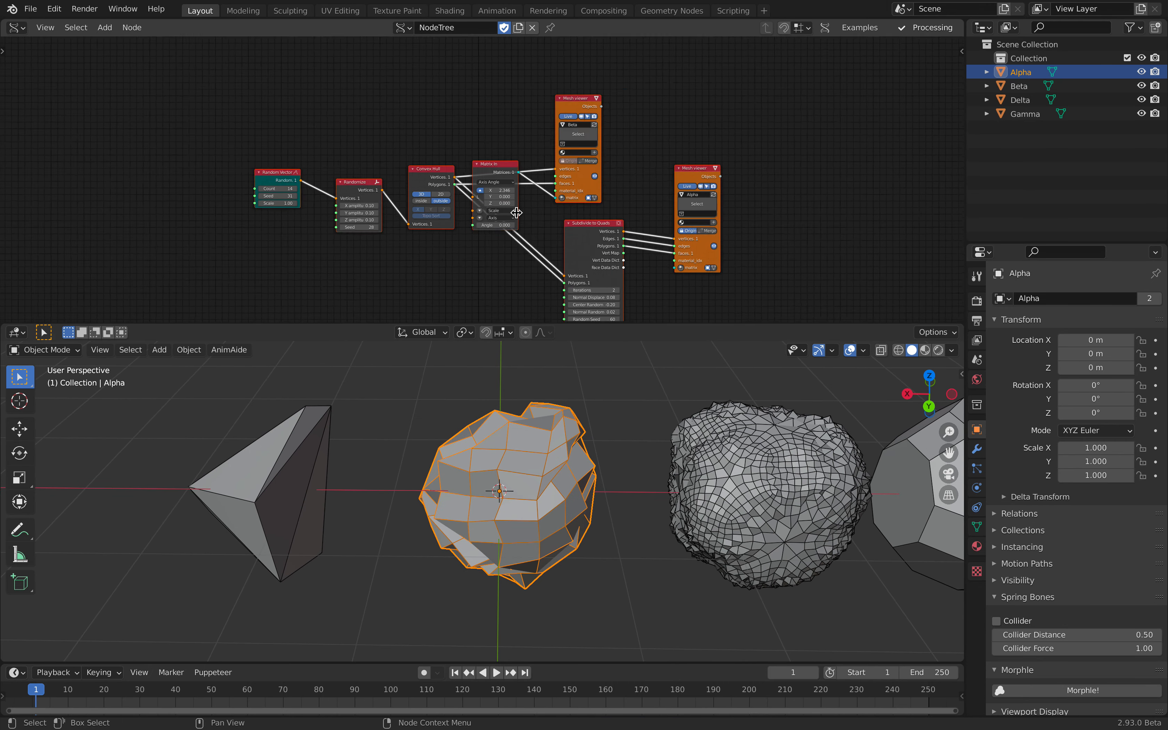
scroll(516, 212, "up", 6)
key("ctrl+s")
- Set the Random Vector node's count to 138
middle_click_drag(322, 143, 342, 125)
scroll(165, 145, "up", 2)
middle_click_drag(117, 160, 120, 158)
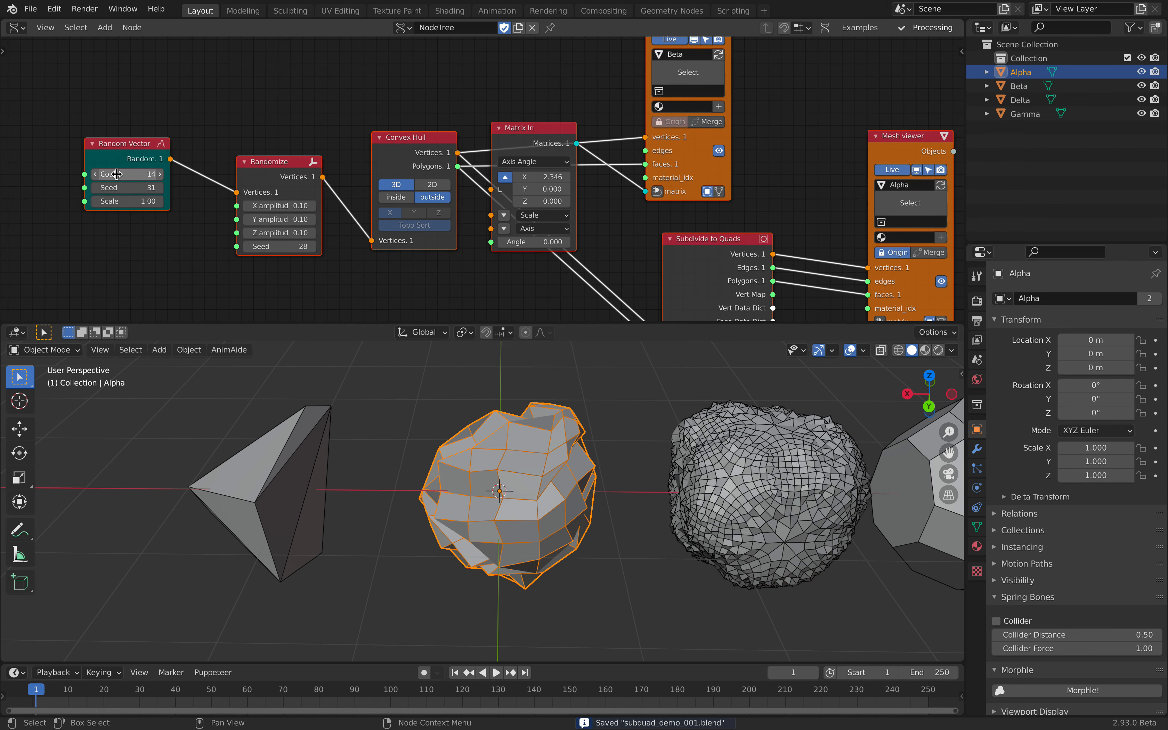
left_click_drag(120, 173, 294, 174)
- Examine the denser convex hull and its subdivided mesh from several angles, along with the nodes that drive them
scroll(314, 483, "down", 1)
middle_click_drag(328, 369, 299, 428)
left_click(339, 477)
scroll(335, 452, "up", 2)
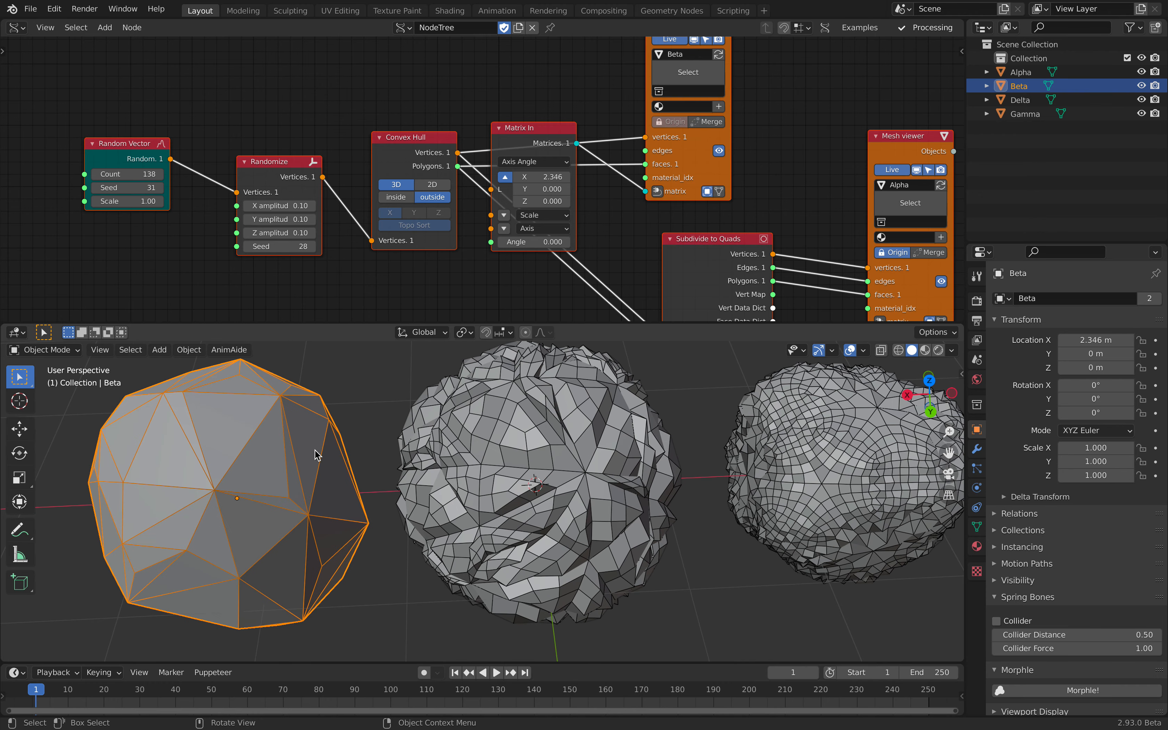
middle_click_drag(227, 372, 222, 406)
middle_click_drag(530, 438, 533, 391)
scroll(549, 493, "down", 1)
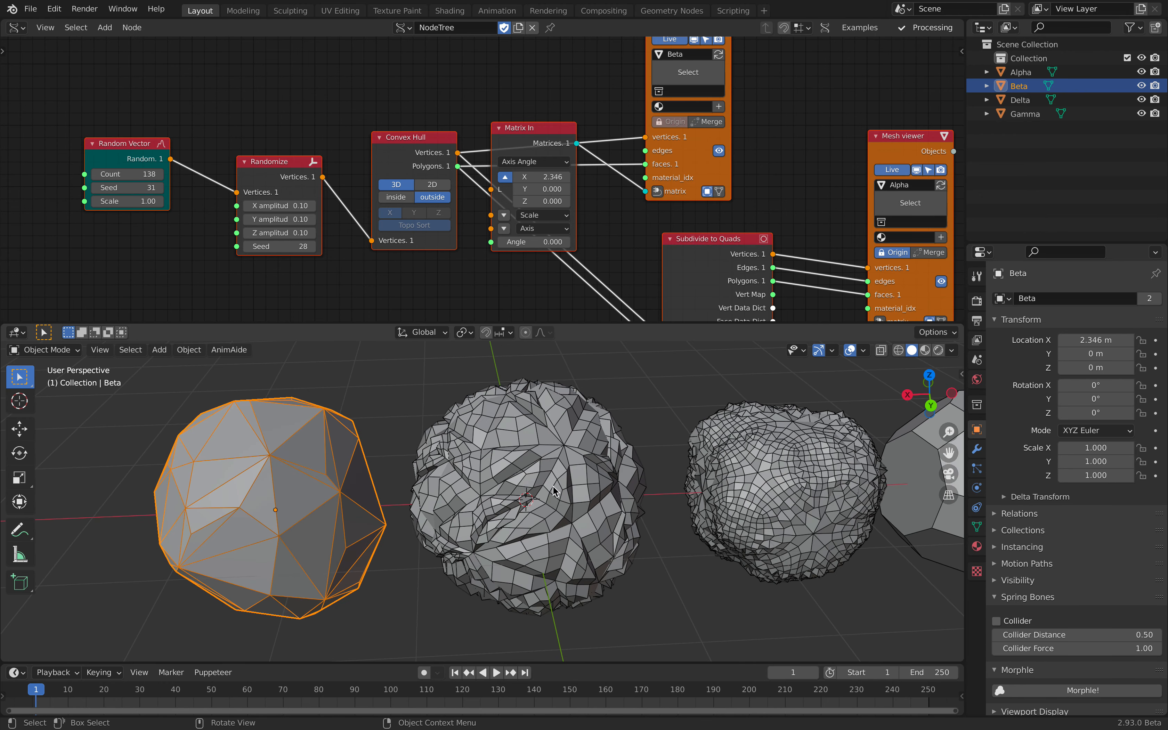
middle_click_drag(428, 239, 414, 189)
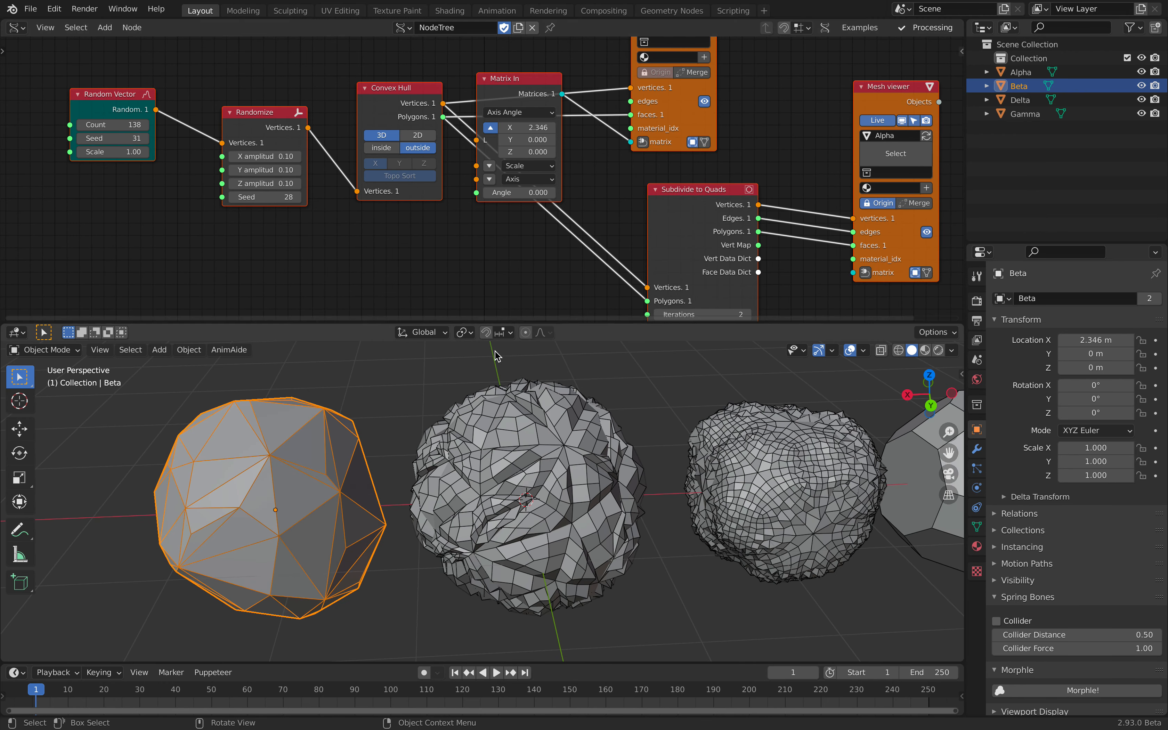
middle_click_drag(533, 504, 519, 367)
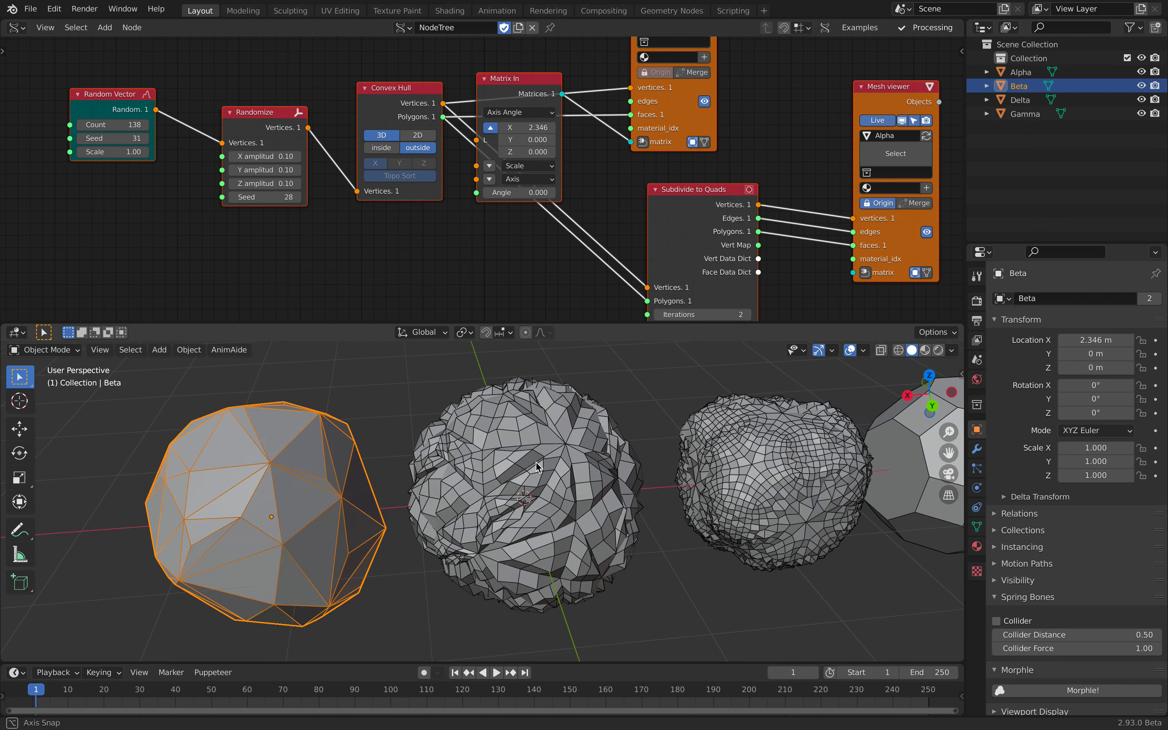
mouse_move(531, 451)
middle_mouse_down()
mouse_move(518, 477)
mouse_move(550, 490)
mouse_move(820, 477)
mouse_move(521, 510)
mouse_move(503, 446)
mouse_move(516, 434)
middle_mouse_up()
middle_click_drag(439, 252, 436, 246)
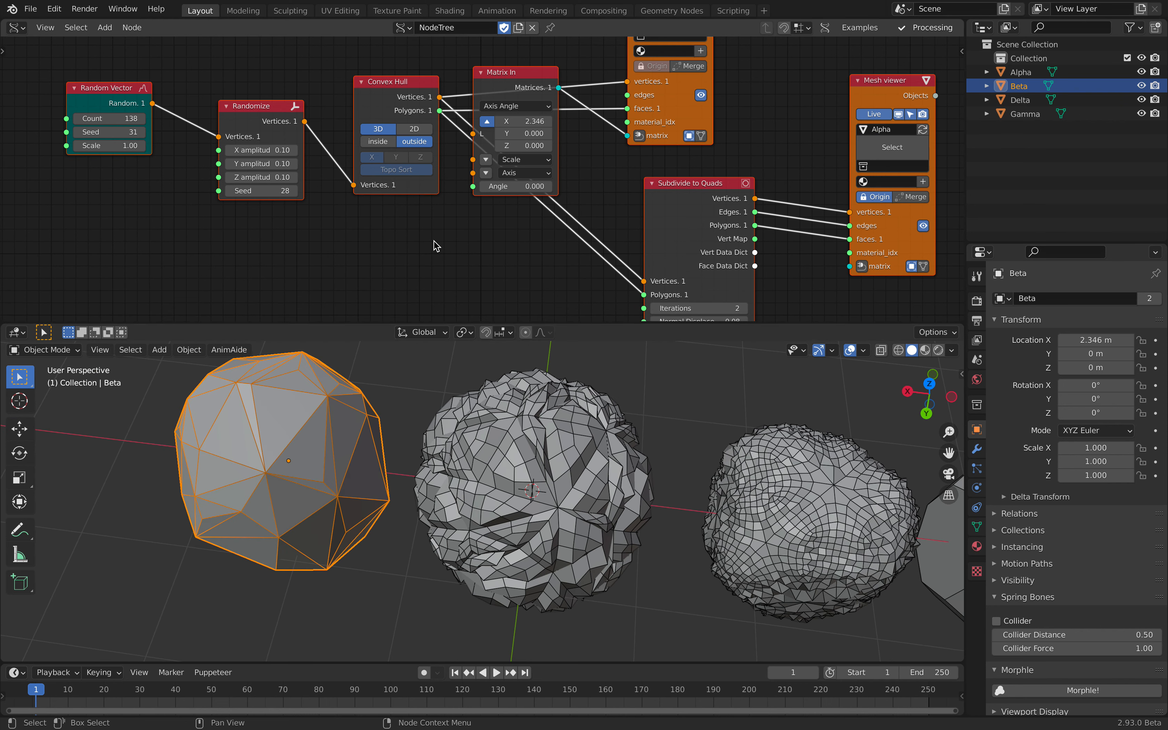
- Set the X location of the convex hull branch's Matrix In node to 2.358
middle_click_drag(385, 110, 379, 107)
left_click(362, 63)
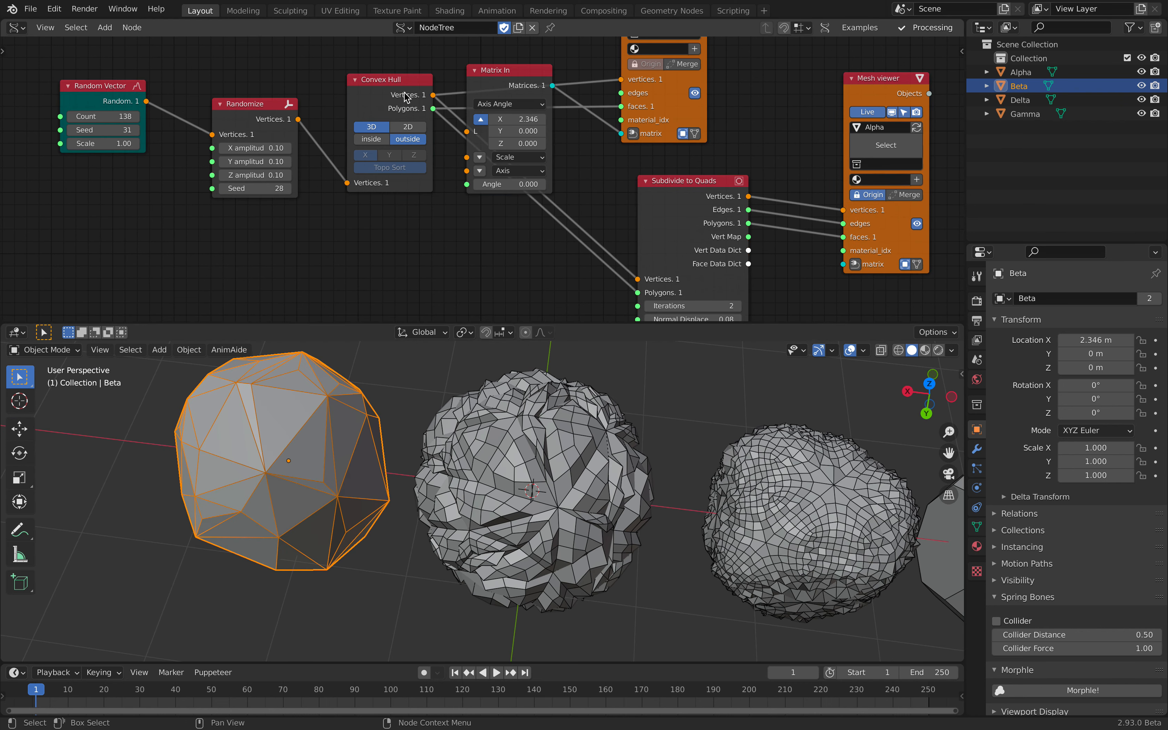
middle_click_drag(505, 127, 443, 115)
middle_click_drag(522, 163, 515, 158)
left_click_drag(451, 103, 455, 103)
- Set the convex hull's Subdivide to Quads to Iterations 3, Normal Displace 0.01, Center Random 0.11, Normal Random 0.11 and Random Seed 146, saving the file
middle_click_drag(635, 276, 561, 184)
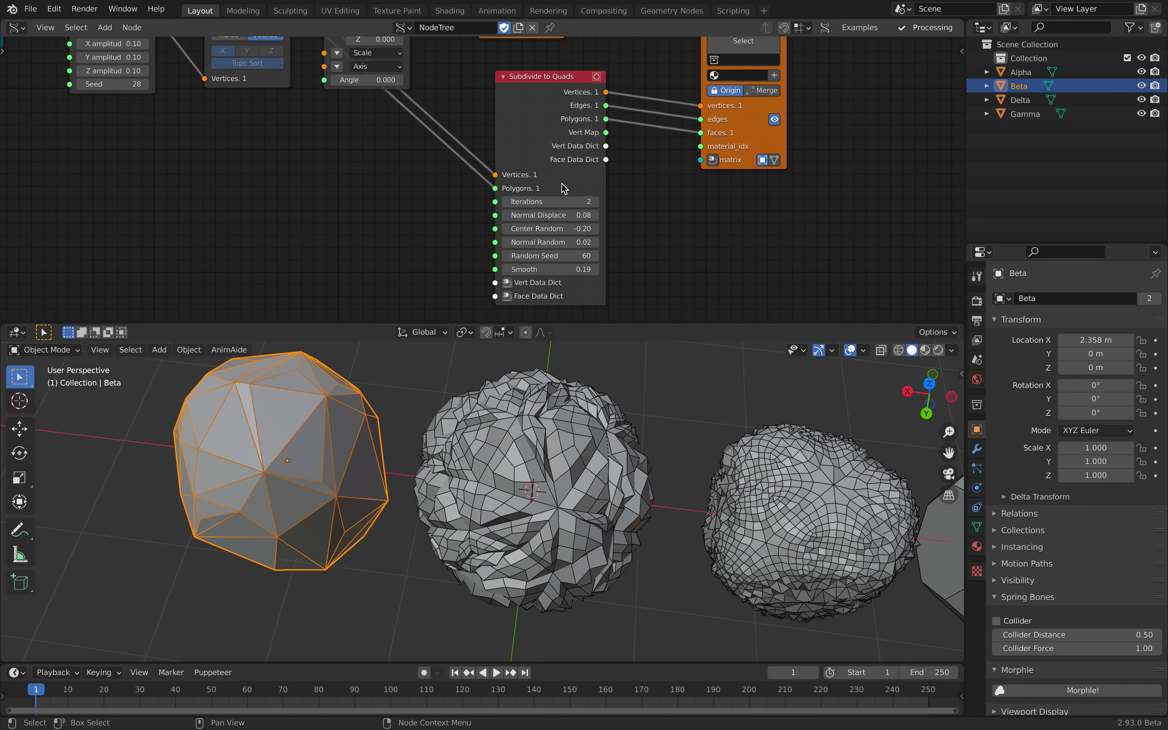
left_click(594, 201)
mouse_move(569, 215)
left_mouse_down()
mouse_move(598, 214)
mouse_move(573, 215)
mouse_move(577, 228)
mouse_move(635, 228)
mouse_move(570, 215)
left_mouse_up()
middle_click_drag(565, 253, 560, 215)
key("ctrl+s")
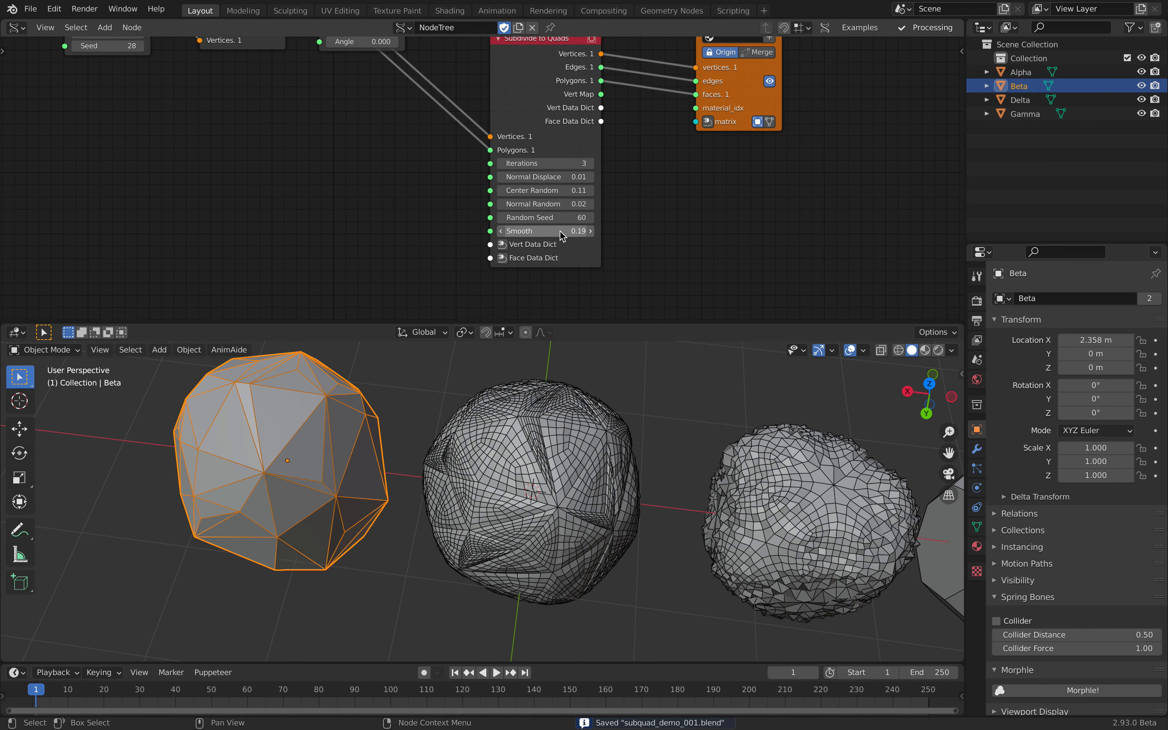
scroll(560, 215, "up", 1)
mouse_move(560, 215)
left_mouse_down()
mouse_move(601, 215)
mouse_move(559, 206)
mouse_move(579, 205)
left_mouse_up()
- Add a Random Num Gen node beside the Subdivide to Quads node
middle_click_drag(279, 205, 290, 202)
key("shift+a")
left_click(261, 171)
key("shift+a")
left_click(303, 171)
type("random n")
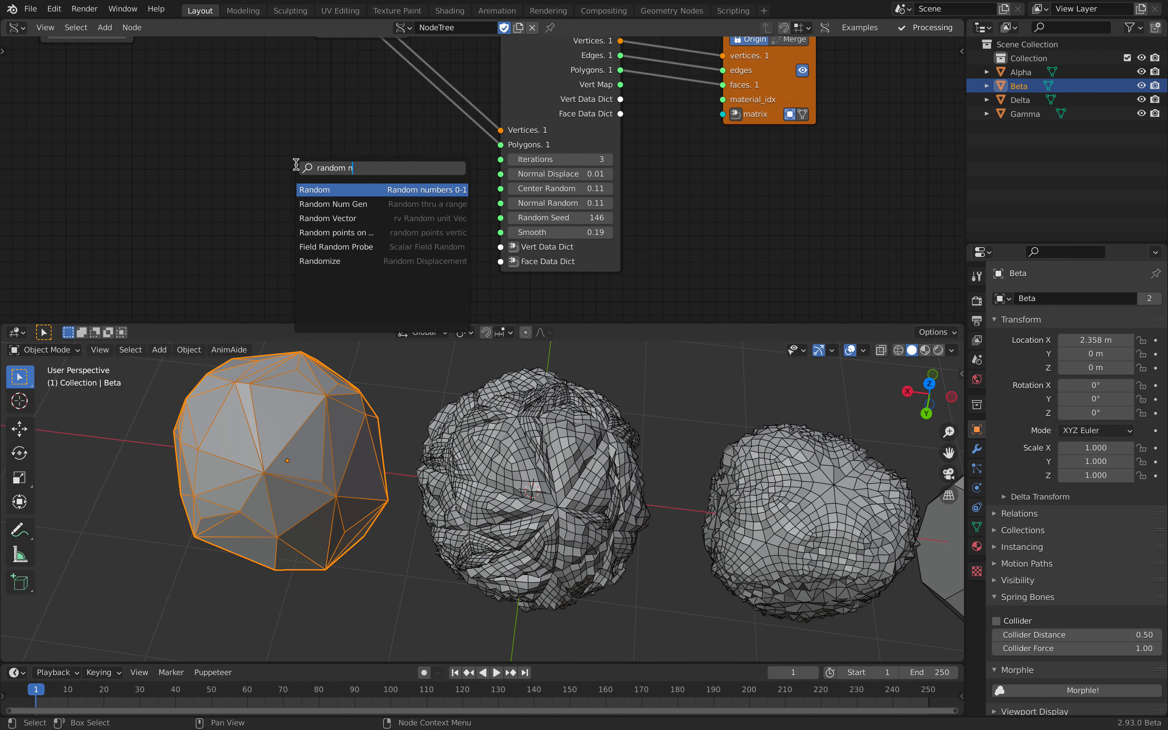
key("Down")
key("Return")
left_click(278, 148)
- Feed the Random Num Gen as Float into Smooth, with seed 154, Float Low 0.20 and Float High 1.89, and save the file
left_click(344, 191)
left_click_drag(372, 171, 488, 239)
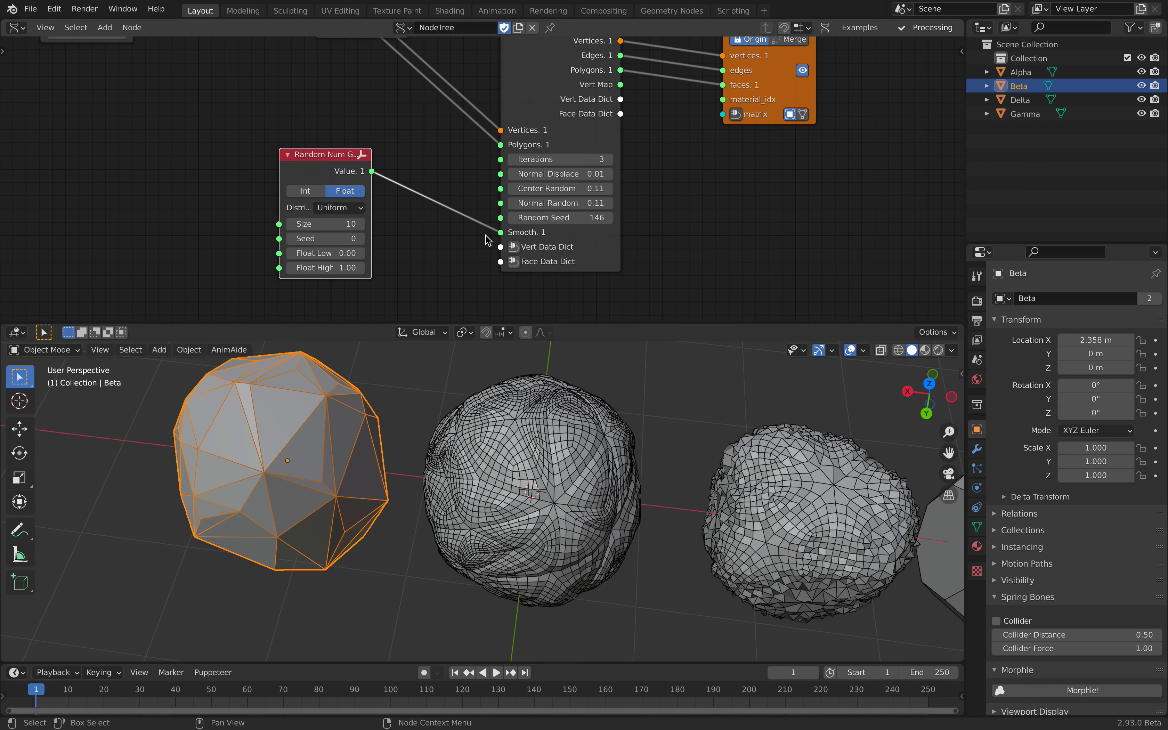
mouse_move(348, 239)
left_mouse_down()
mouse_move(383, 239)
mouse_move(338, 267)
mouse_move(363, 267)
mouse_move(340, 239)
mouse_move(356, 238)
left_mouse_up()
key("ctrl+s")
- Try moving the random number link from Smooth to the Normal Random input and view the whole mesh
left_click_drag(501, 232, 502, 205)
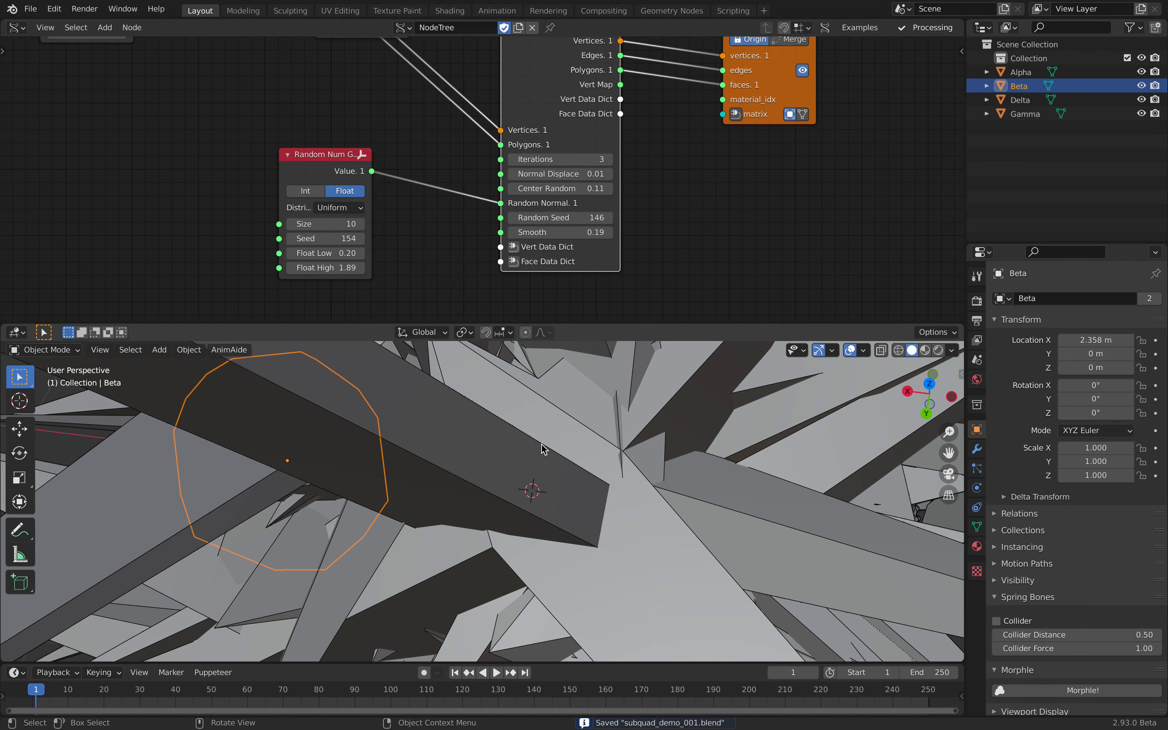
scroll(574, 396, "down", 6)
scroll(332, 238, "up", 3)
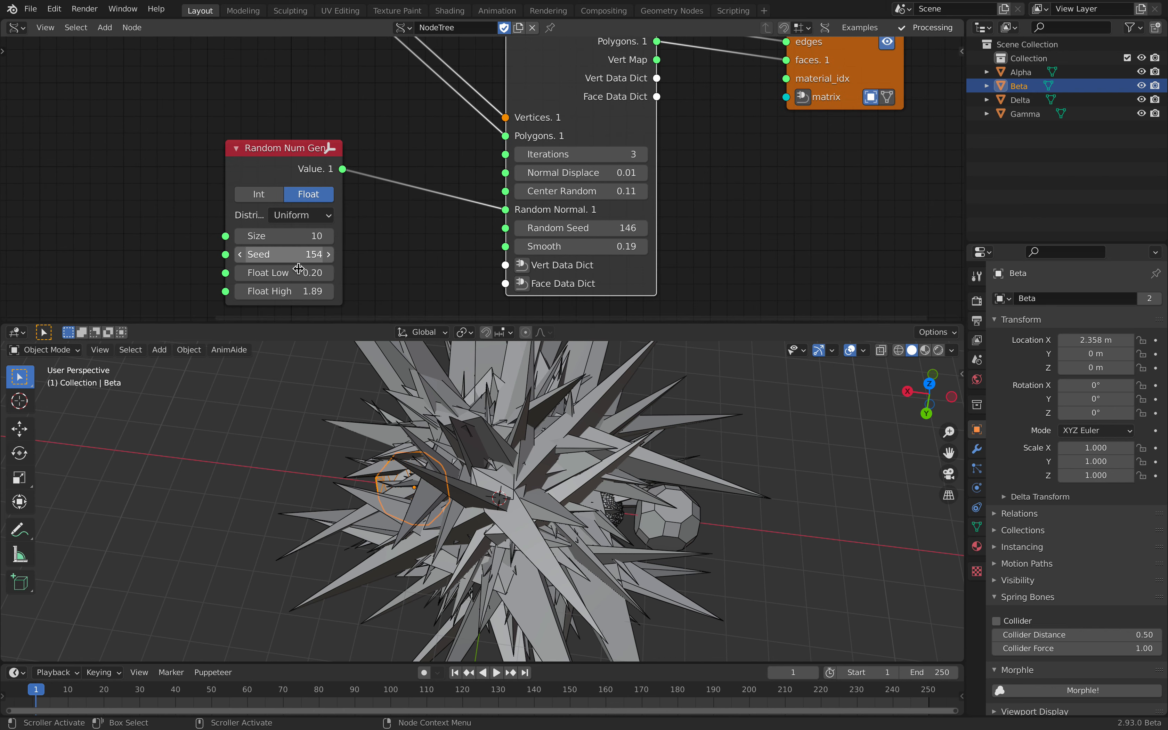
- Duplicate the Random Num Gen node and reconnect the original one to the Smooth input
key("shift+d")
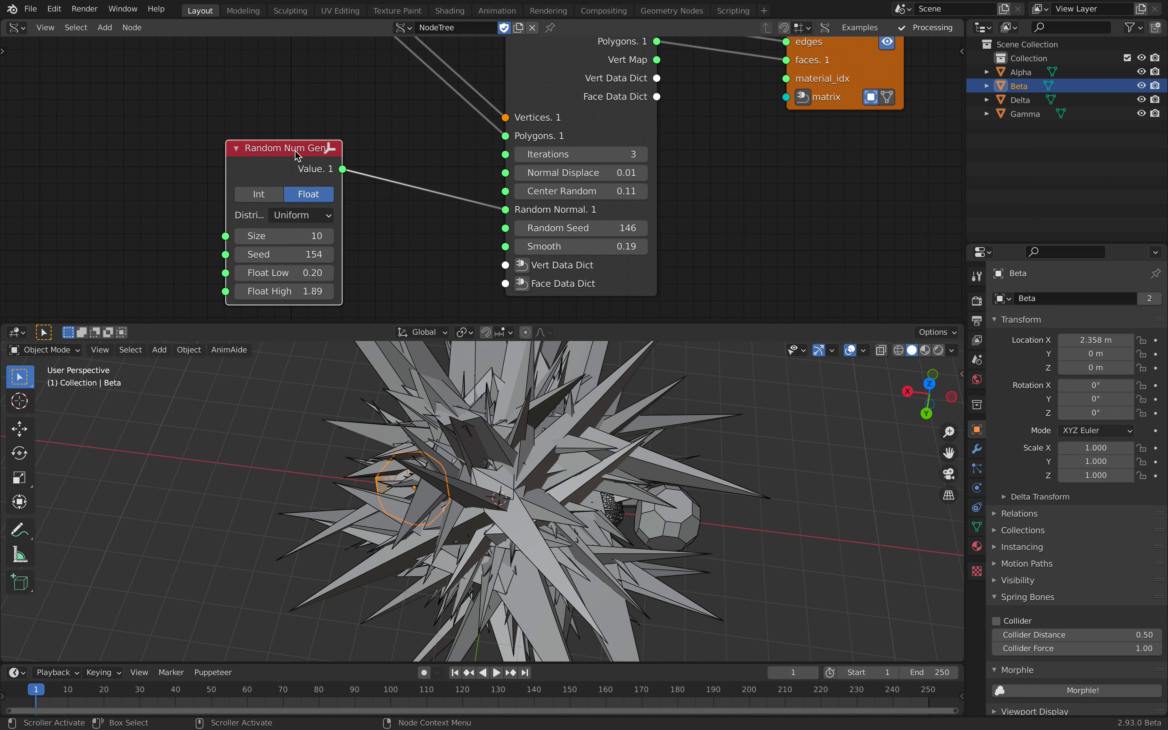
left_click(116, 117)
left_click_drag(163, 132, 435, 181)
left_click_drag(344, 168, 395, 179)
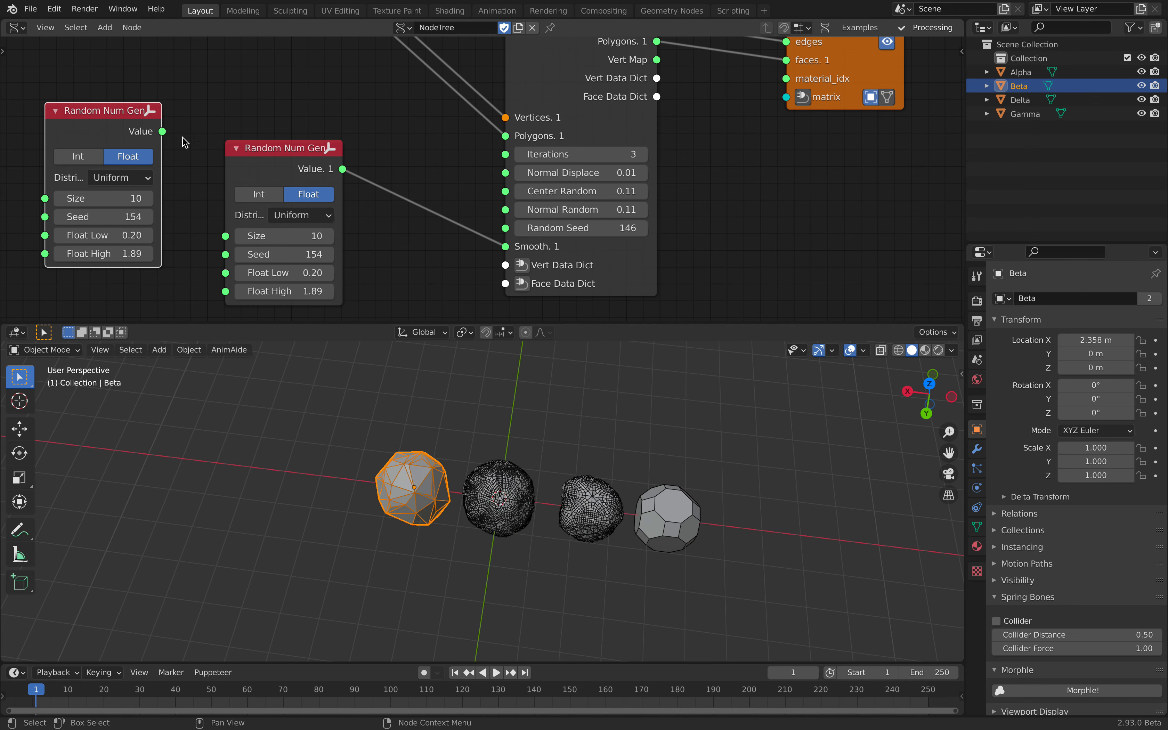
- Link the duplicate Random Num Gen to Normal Random and set its seed to 234, Float High to 1.00 and Size to 1
left_click_drag(162, 131, 506, 210)
left_click_drag(131, 252, 158, 216)
left_click(130, 253)
type("1")
key("Return")
left_click(117, 199)
type("1")
key("Return")
- Try raising the duplicate's Size to 3 and varying its Seed, and delete the duplicate node
left_click(147, 199)
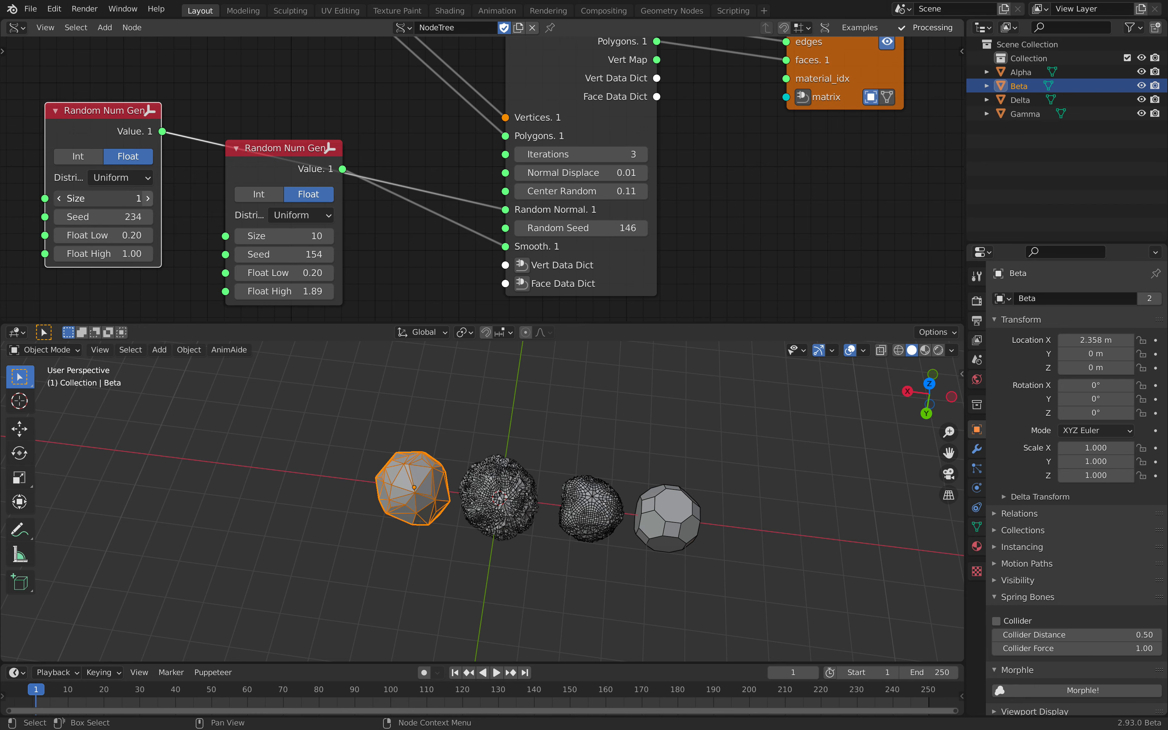
scroll(437, 459, "up", 4)
middle_click_drag(439, 460, 444, 460)
left_click(149, 199)
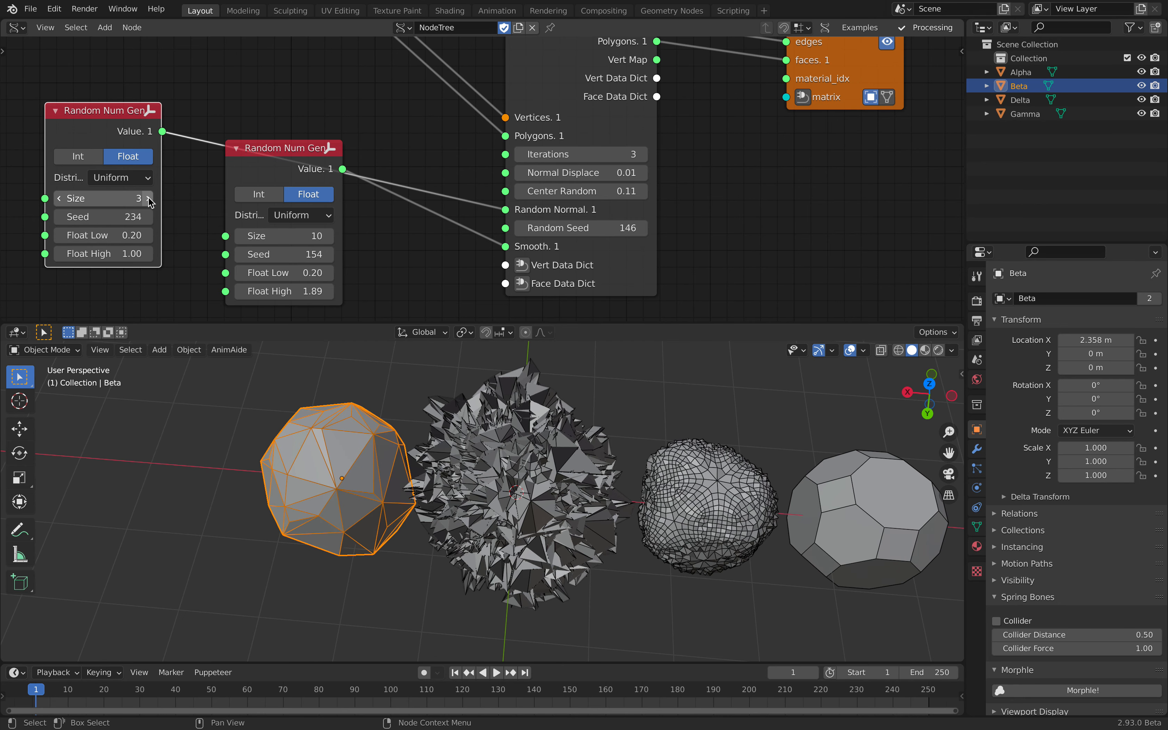
left_click(58, 198)
left_click_drag(99, 217, 29, 254)
key("x")
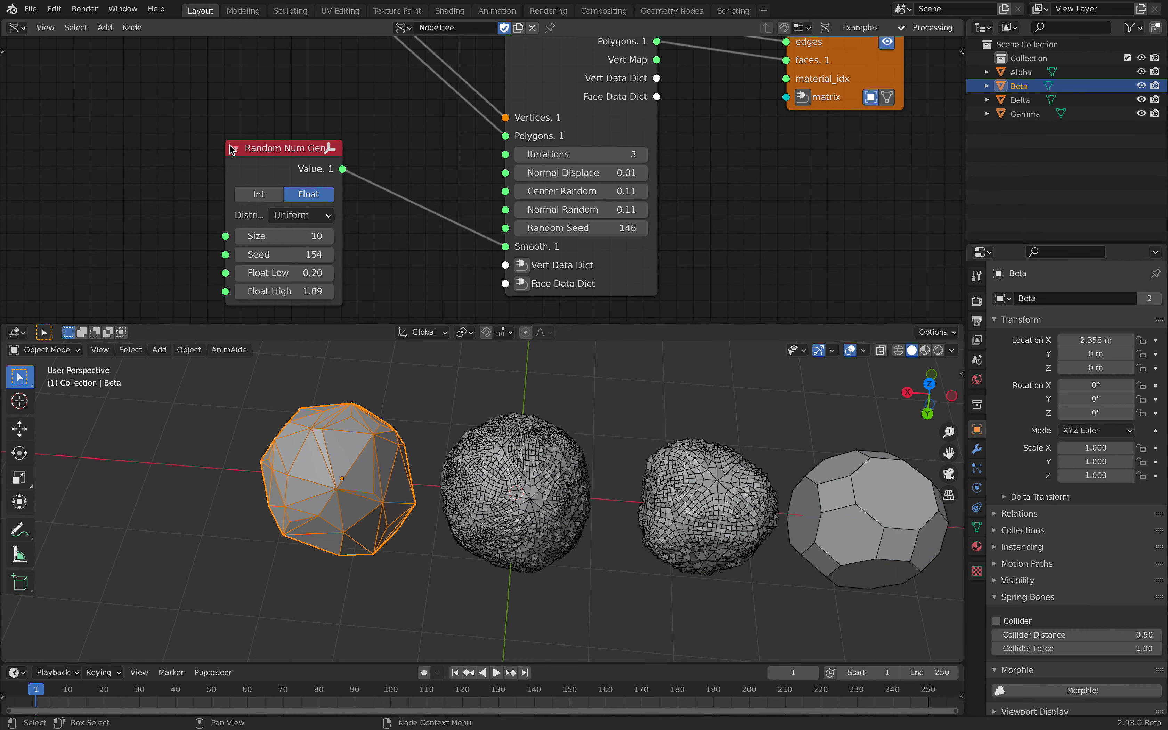
- Reposition the remaining Random Num Gen node beside Subdivide to Quads and review the node's inputs
left_click_drag(295, 151, 321, 121)
middle_click_drag(498, 176, 458, 137)
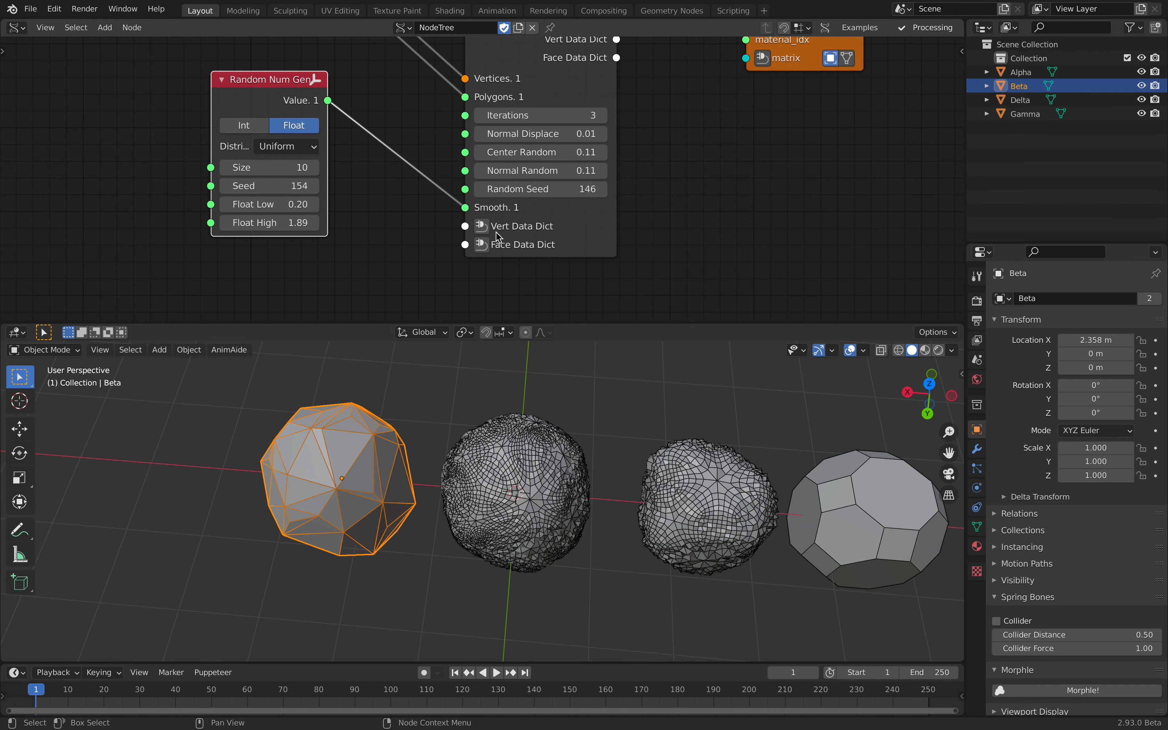
scroll(558, 227, "down", 1)
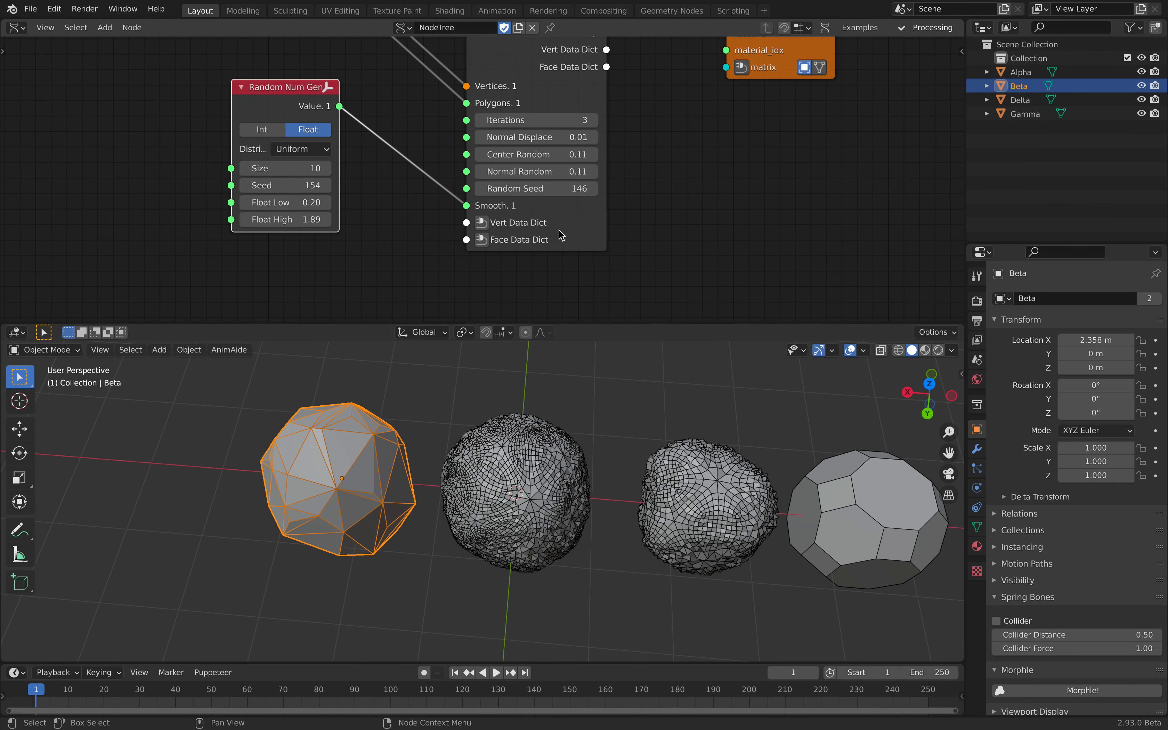
middle_click_drag(558, 237, 534, 247)
scroll(591, 176, "down", 2)
middle_click_drag(591, 176, 554, 226)
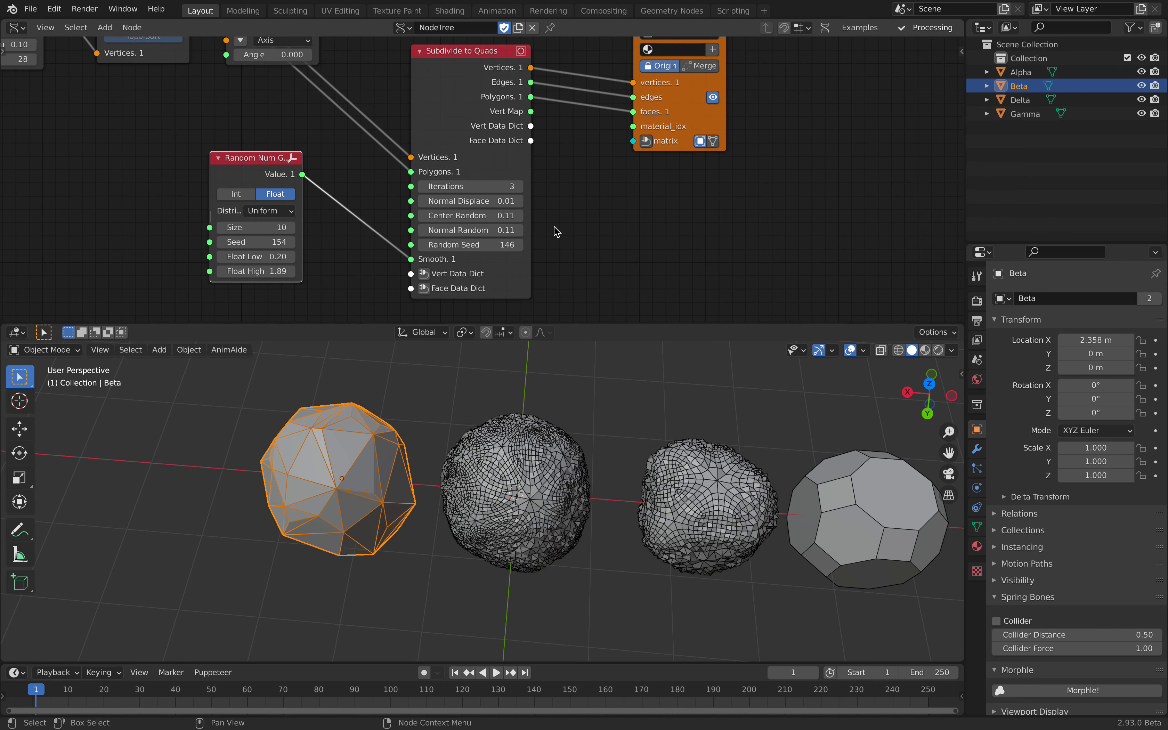
middle_click_drag(577, 156, 605, 136)
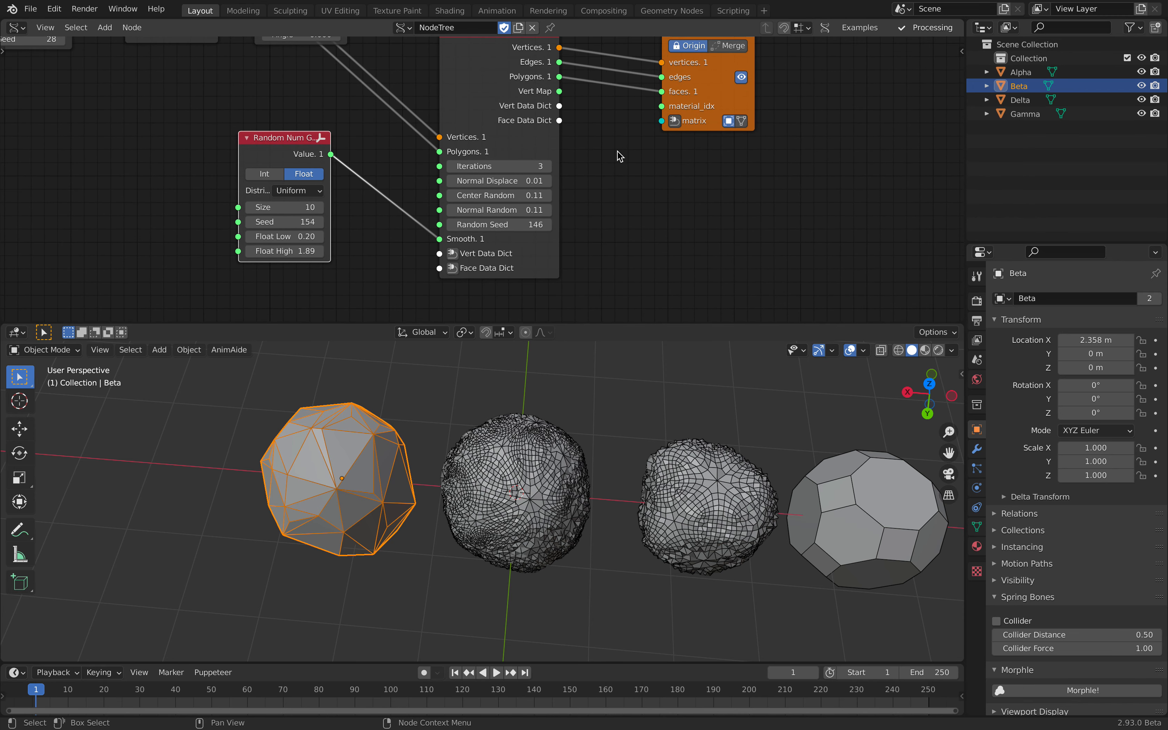
- Try attaching a Dictionary in node to the Vert Data Dict input, and delete it
left_click(453, 253)
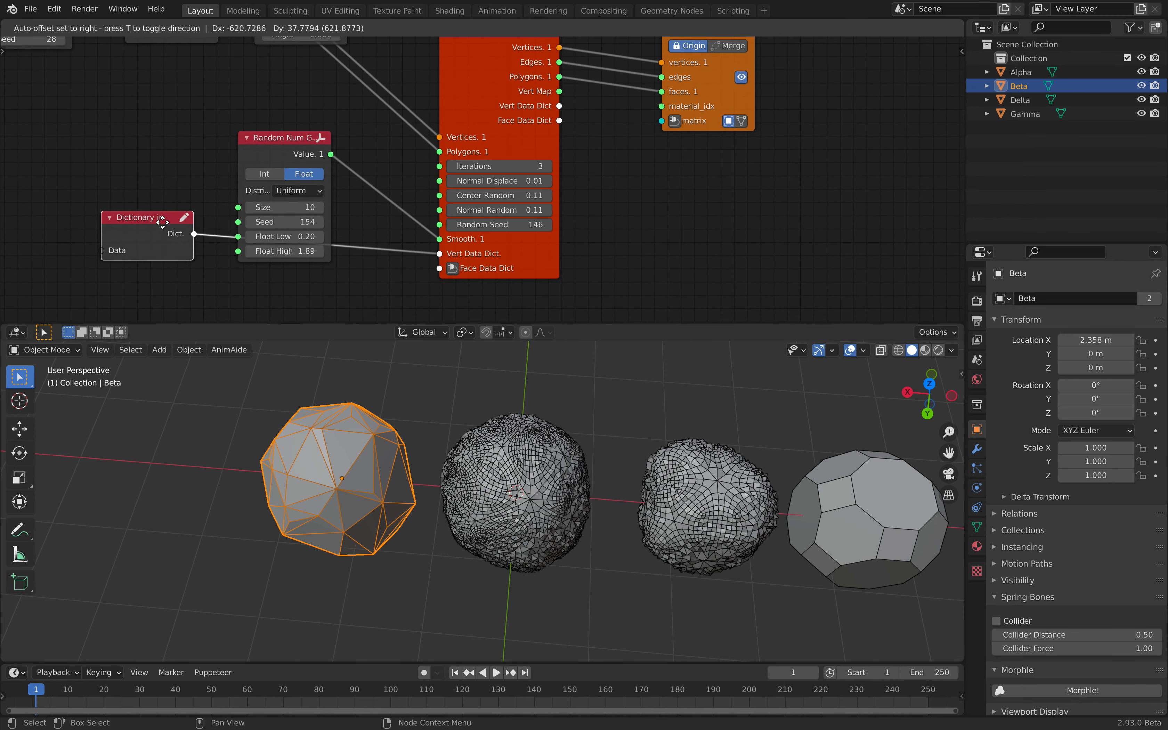
key("x")
- Switch to Safari, return to the Subdivide to Quads pull request page and open the NGon example image for Vert Data Dict
key("ctrl+Right")
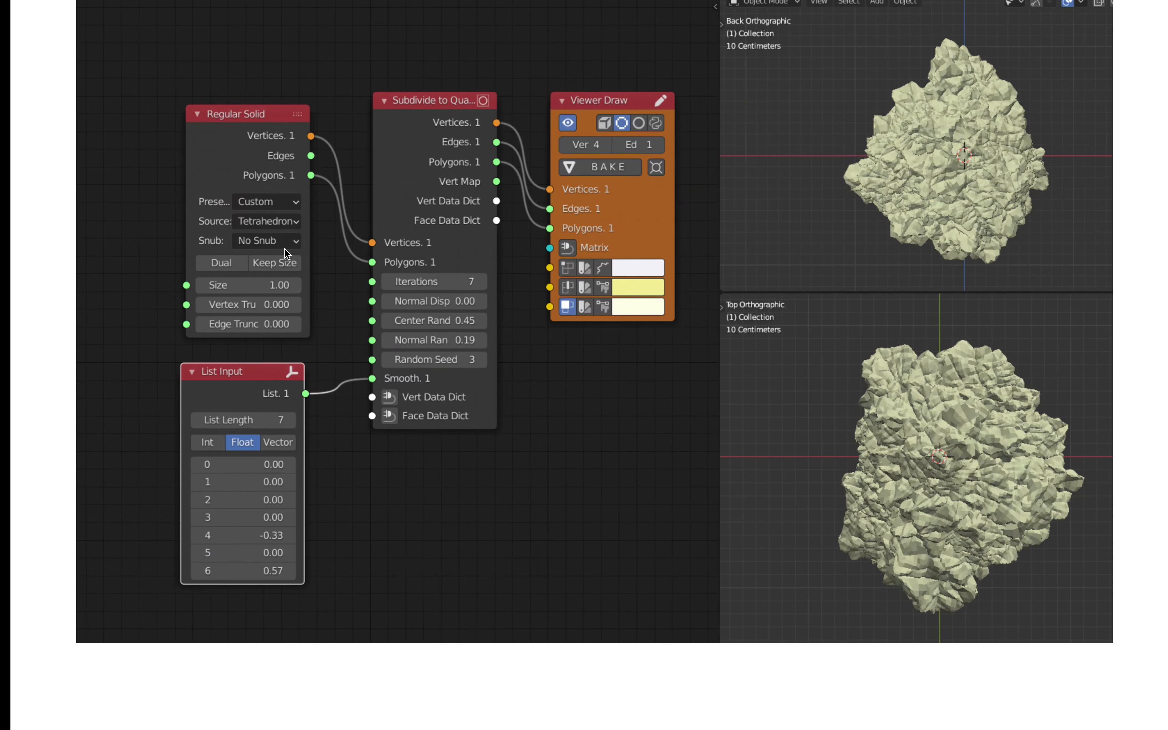
mouse_move(376, 2)
left_click(114, 39)
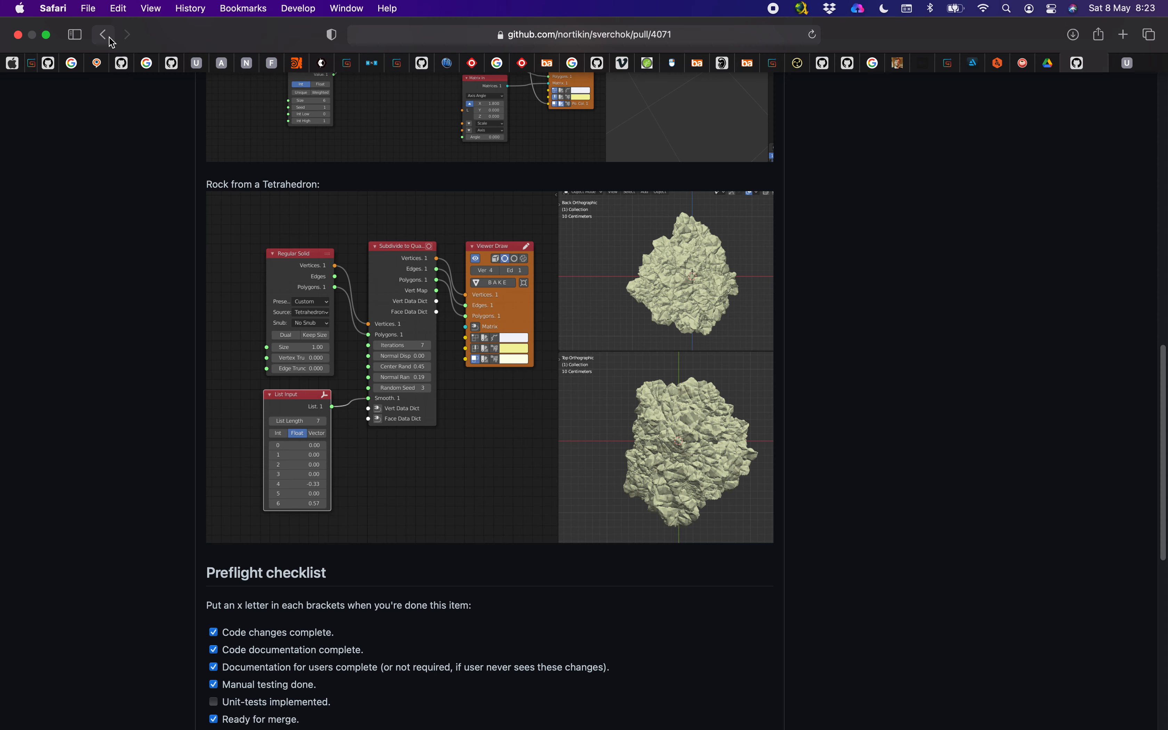
scroll(435, 292, "up", 10)
scroll(461, 253, "up", 10)
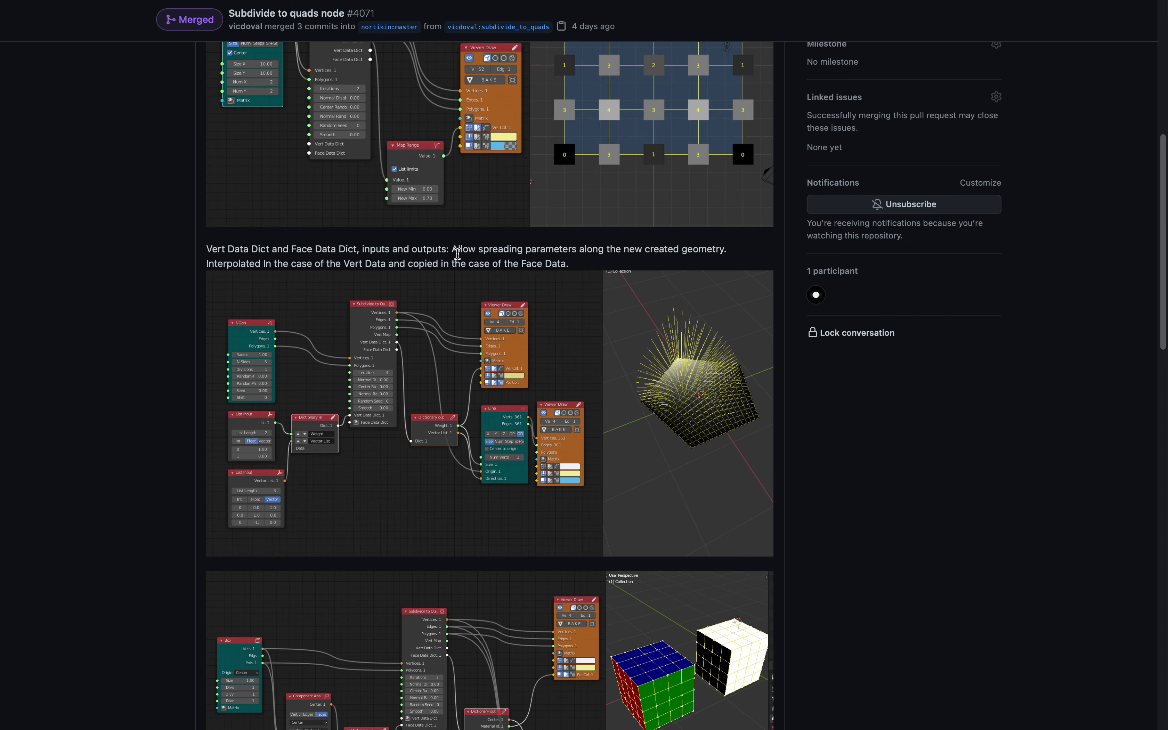
scroll(400, 295, "down", 5)
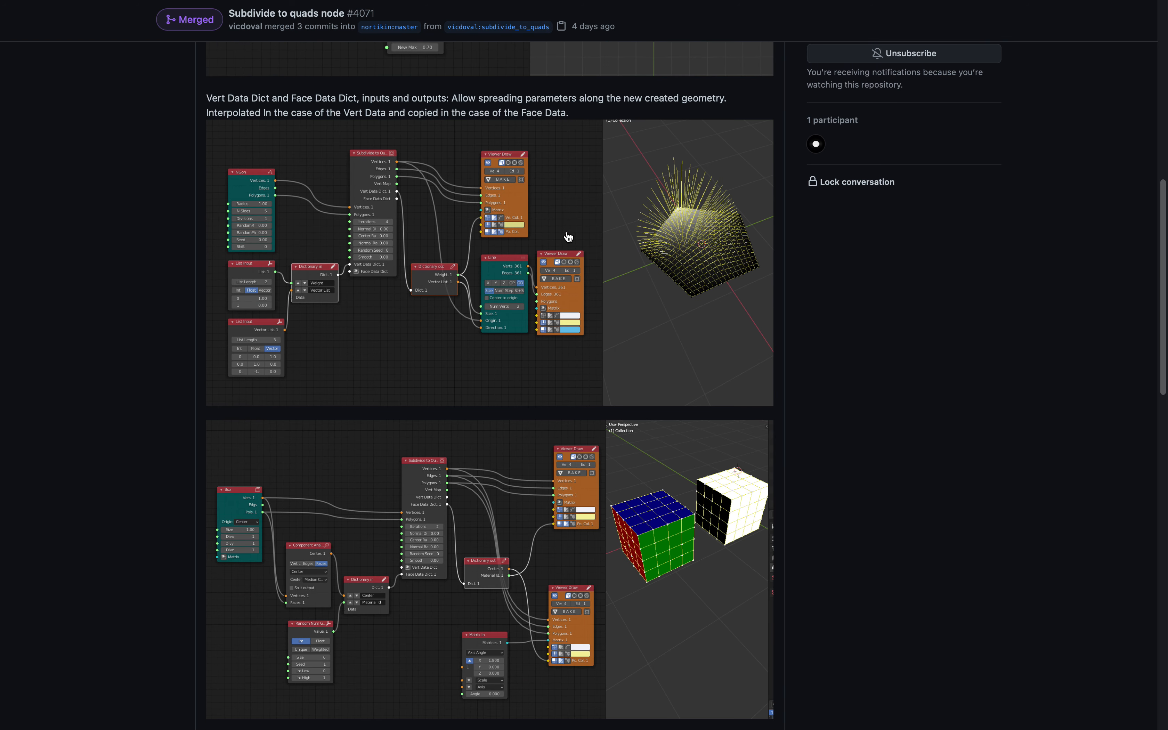
left_click(465, 253)
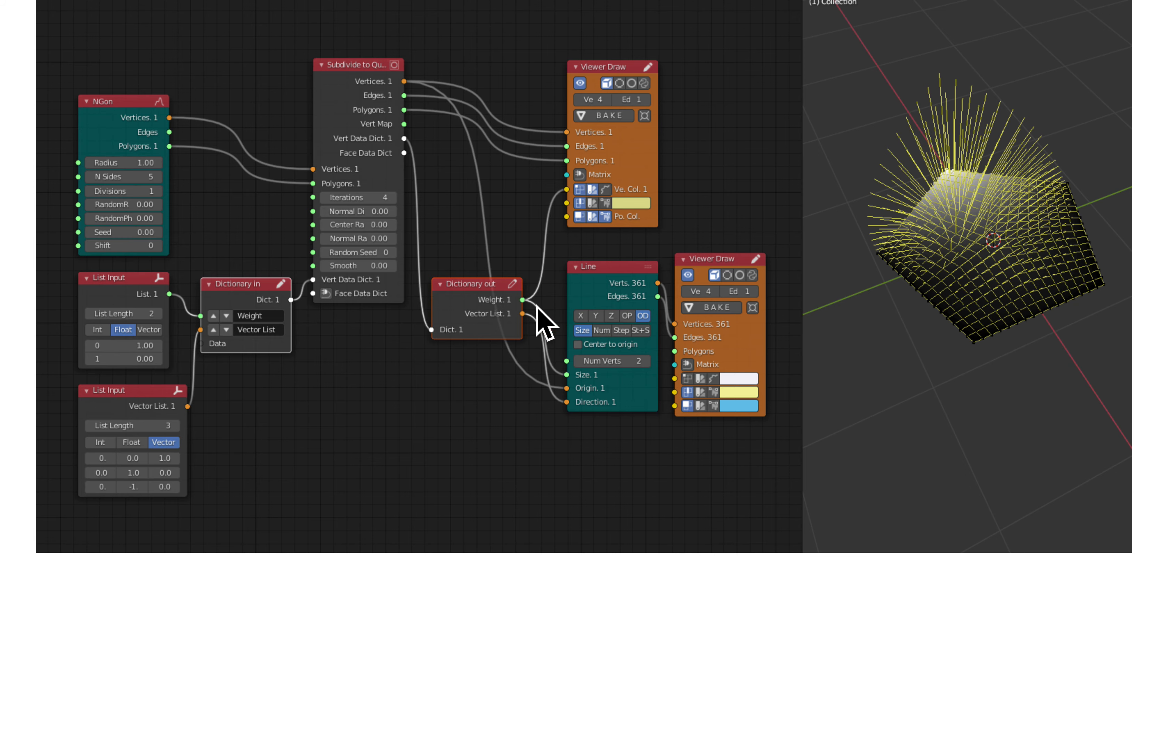
- Go back to the pull request page and open the Box example image for Face Data Dict
mouse_move(278, 2)
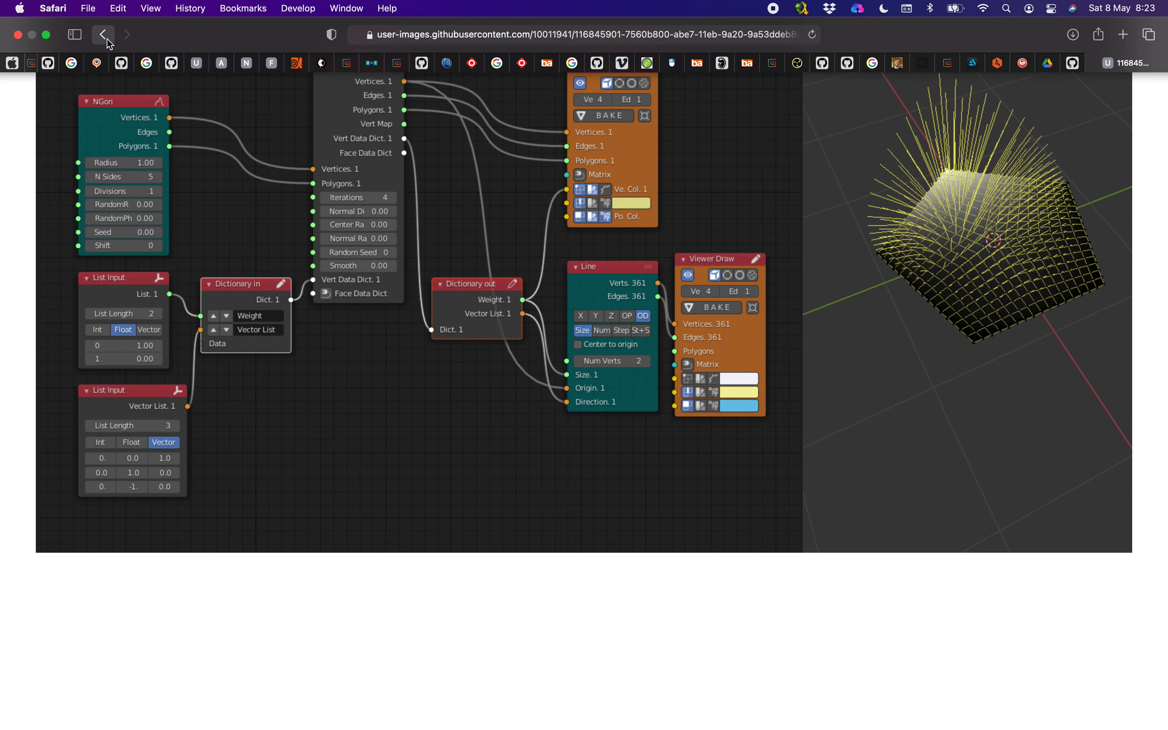
left_click(107, 41)
scroll(470, 395, "down", 5)
left_click(479, 378)
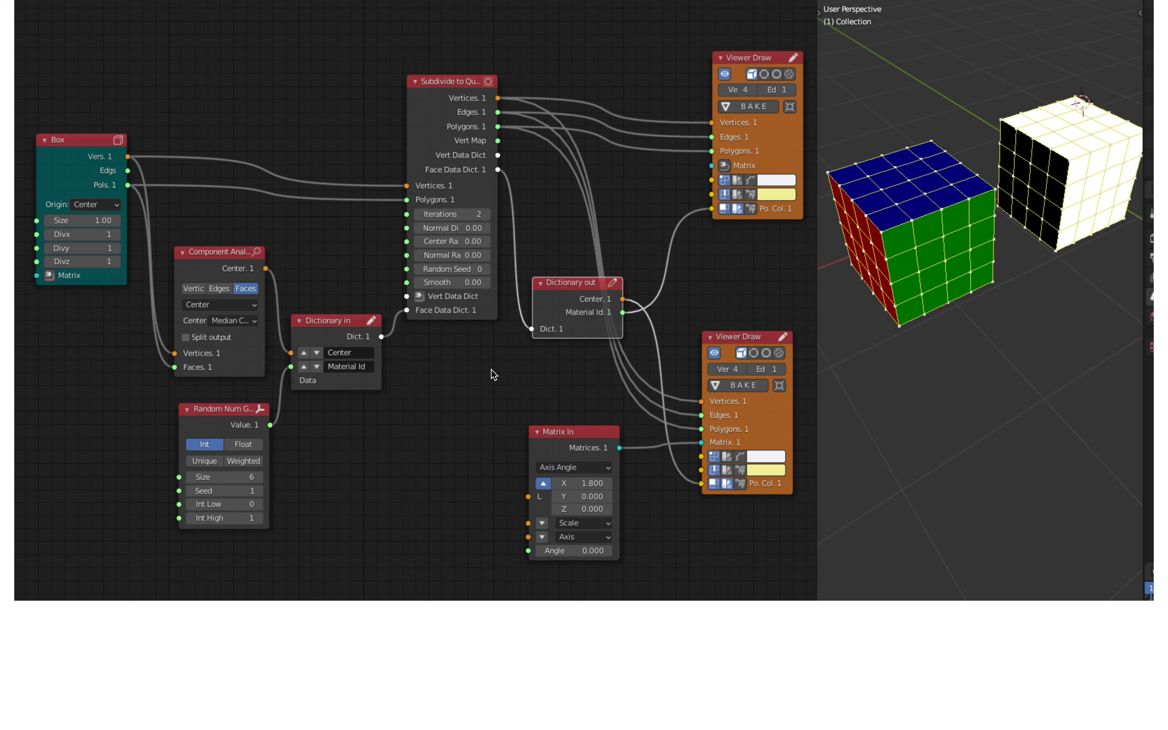
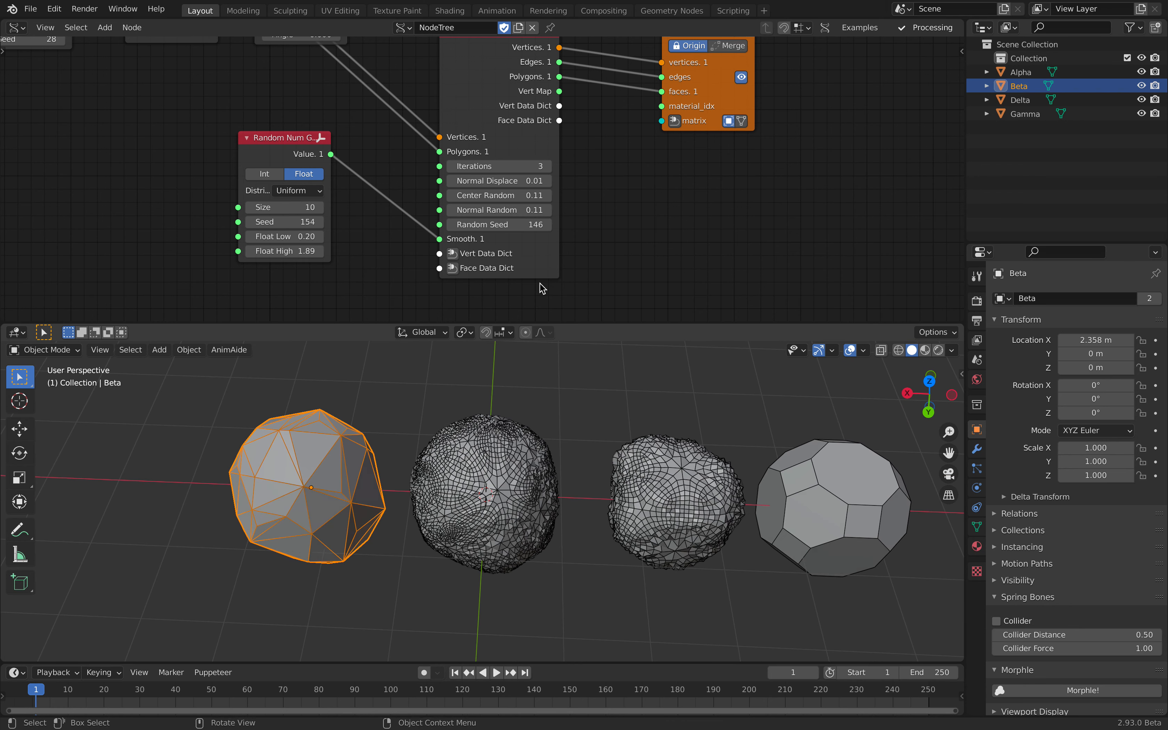
- Back in Blender, set Randomize to amplitudes 0.29 and seed 74, and Random Vector to count 80, seed 115 and scale 1.24
middle_click_drag(219, 123, 347, 166)
left_click_drag(357, 214, 374, 168)
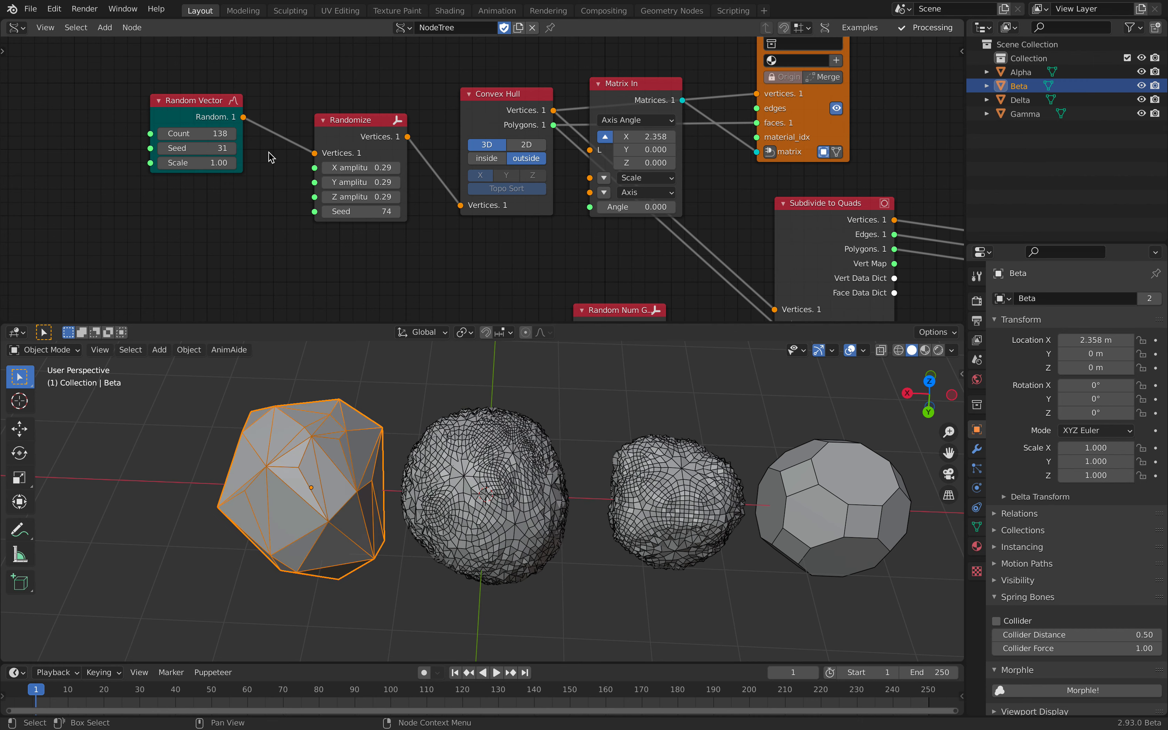
mouse_move(209, 148)
left_mouse_down()
mouse_move(251, 148)
mouse_move(160, 133)
mouse_move(254, 163)
mouse_move(197, 163)
mouse_move(220, 163)
left_mouse_up()
- Move the Random Vector and Randomize nodes away from the Convex Hull node to open space between them
left_click_drag(197, 105, 93, 108)
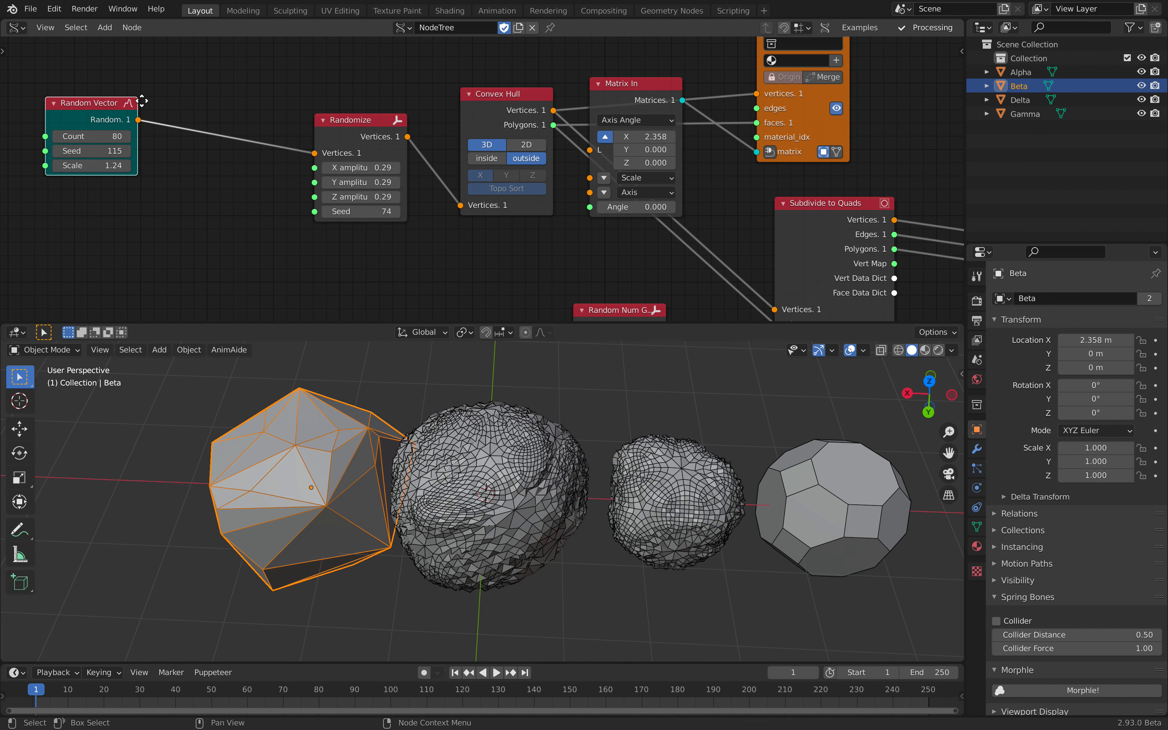
middle_click_drag(143, 101, 191, 103)
left_click_drag(380, 123, 301, 136)
left_click_drag(151, 106, 109, 105)
left_click_drag(313, 135, 263, 147)
- Add a Dual Mesh node between the Randomize and Convex Hull nodes
key("shift+a")
left_click(325, 107)
type("dual")
key("Return")
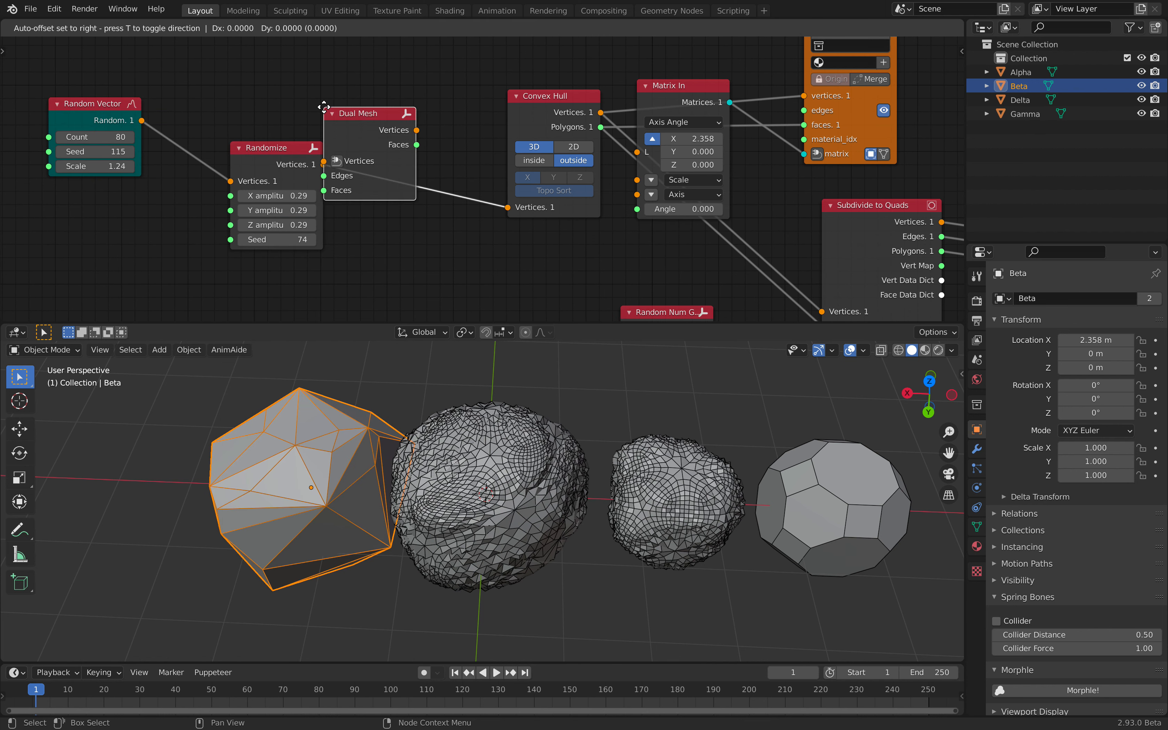
left_click(360, 69)
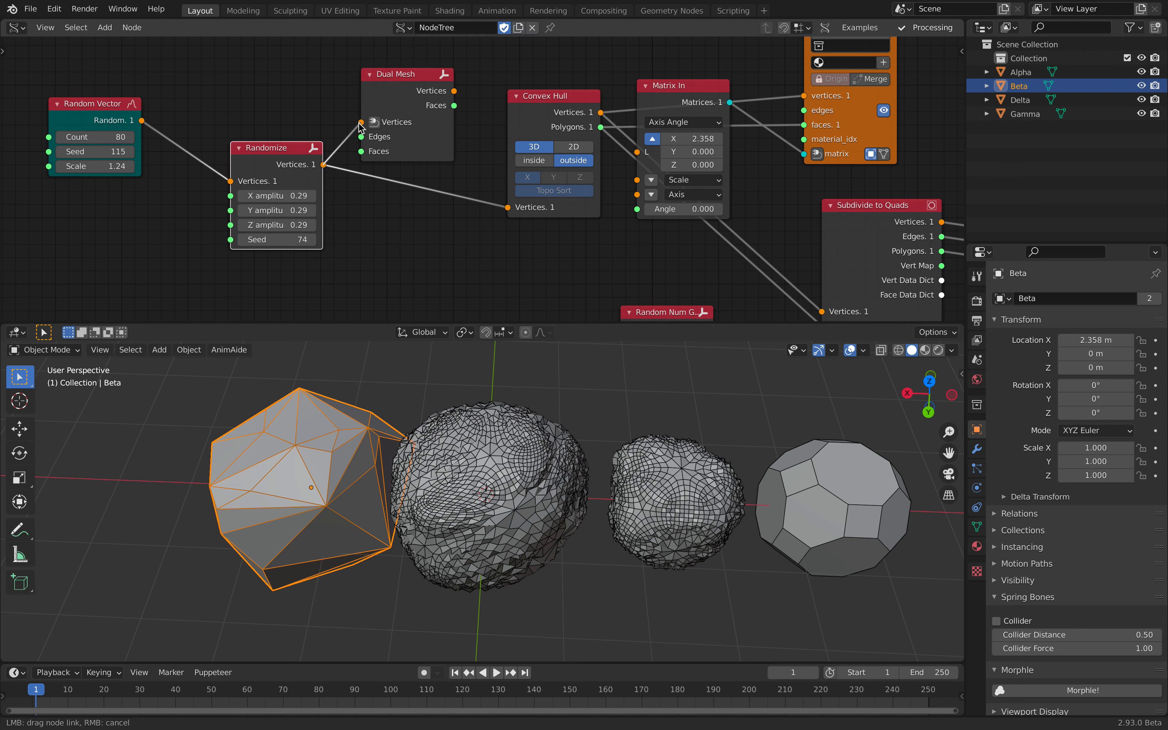
- Move Convex Hull next to Randomize and link its vertices and polygons to the Dual Mesh's vertices and faces inputs
left_click_drag(306, 144, 257, 143)
left_click_drag(387, 94, 375, 89)
left_click_drag(528, 118, 286, 182)
left_click_drag(370, 97, 417, 77)
left_click(336, 167)
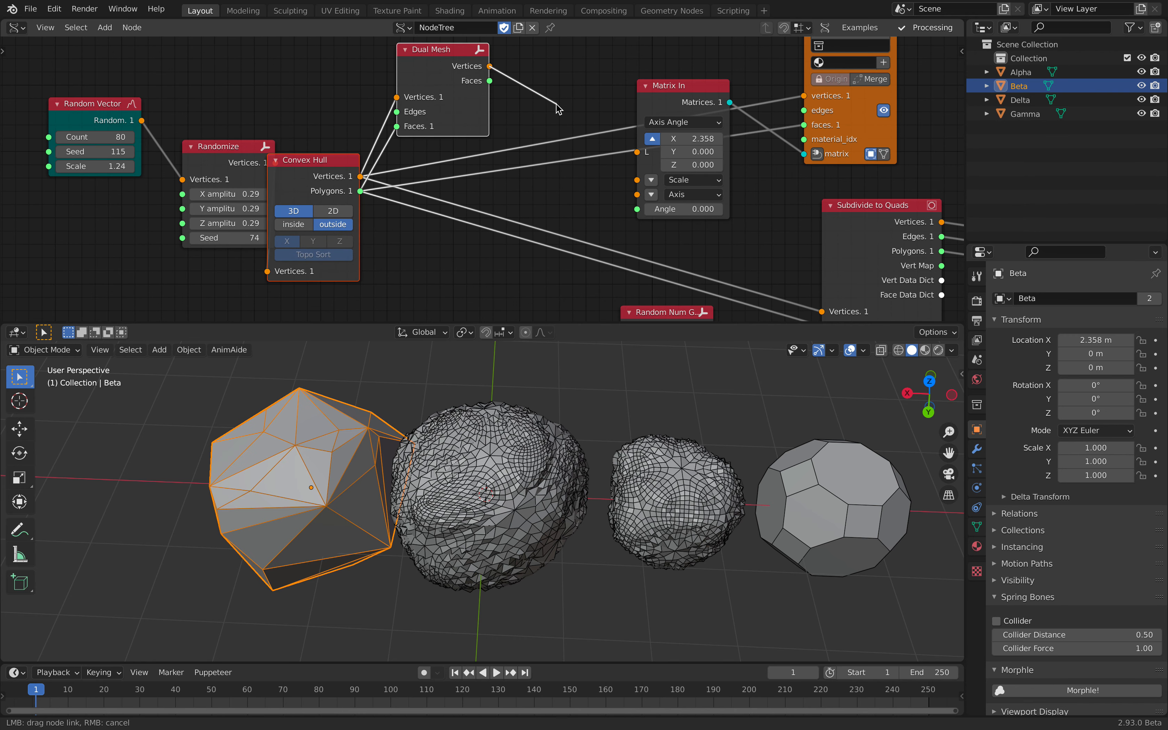
- Link the Dual Mesh vertices and faces to Subdivide to Quads and place the node between Convex Hull and Subdivide to Quads
left_click_drag(558, 108, 529, 107)
key("Home")
scroll(404, 112, "down", 2)
middle_click_drag(404, 113, 368, 88)
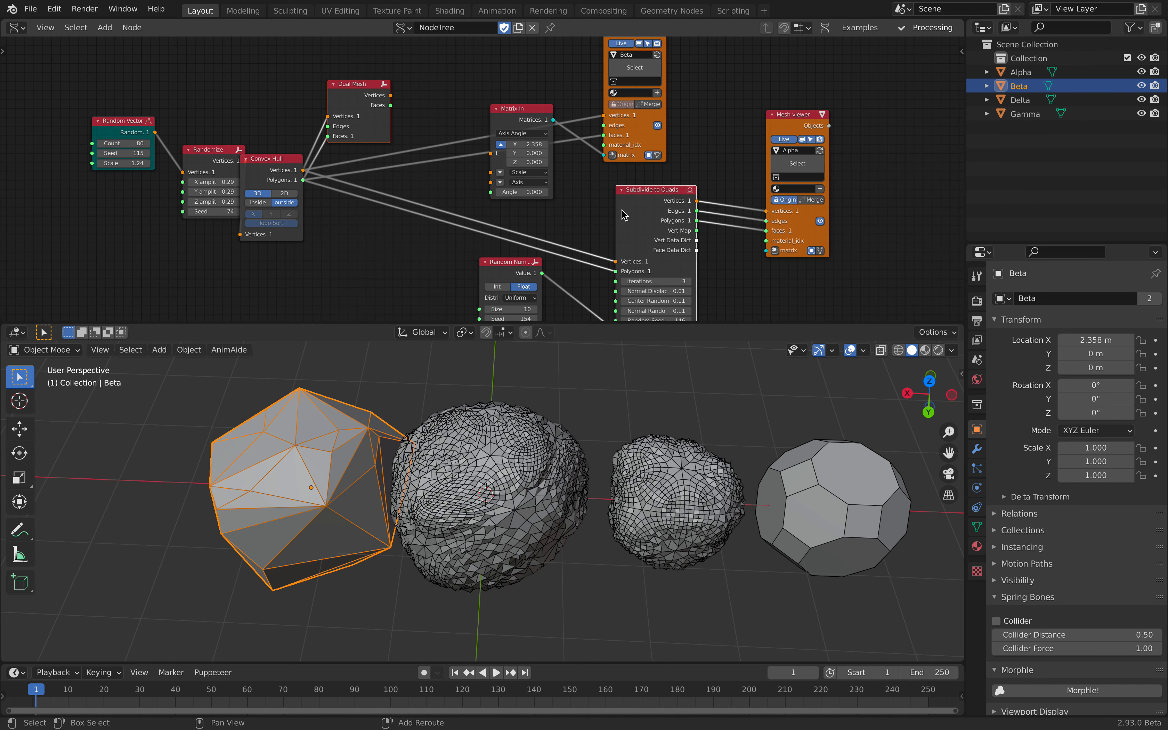
key("shift+f")
left_click_drag(362, 84, 403, 254)
middle_click_drag(455, 278, 446, 222)
left_click_drag(488, 216, 468, 252)
scroll(436, 219, "up", 2)
left_click_drag(367, 202, 415, 172)
scroll(605, 474, "up", 2)
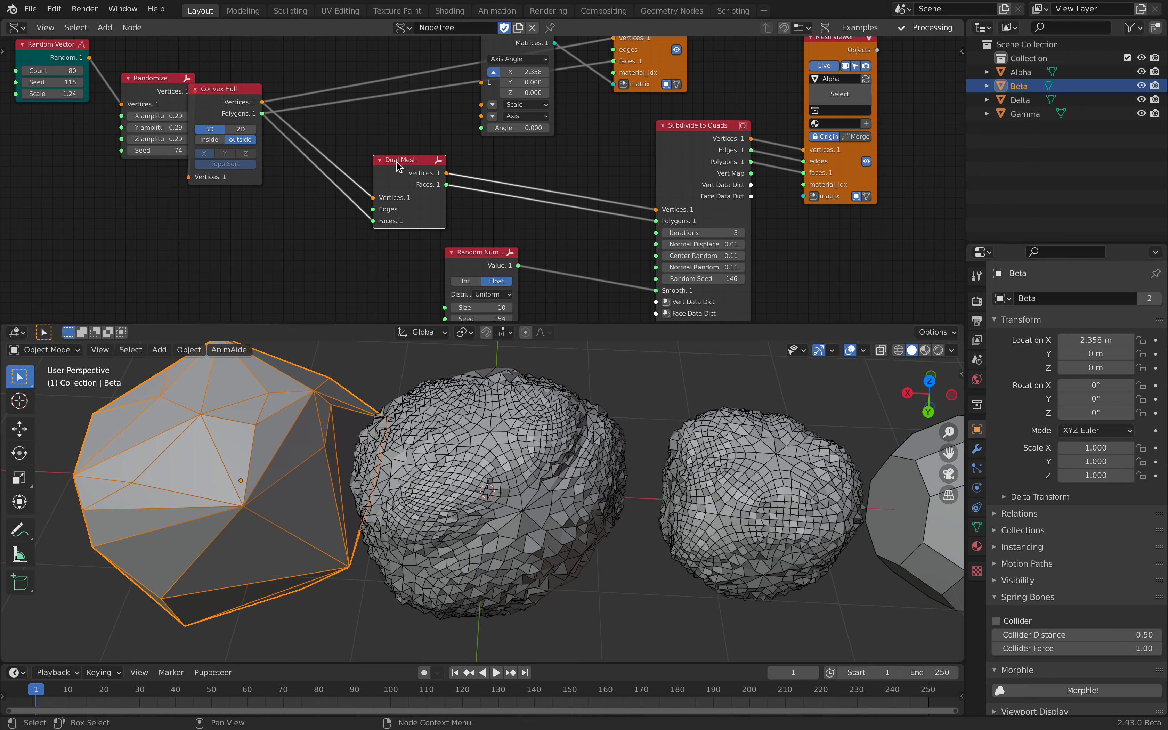
- Reconnect Convex Hull directly to Subdivide to Quads and delete the Dual Mesh node
left_click(231, 99)
left_click(697, 144, "shift")
key("f")
left_click(414, 164)
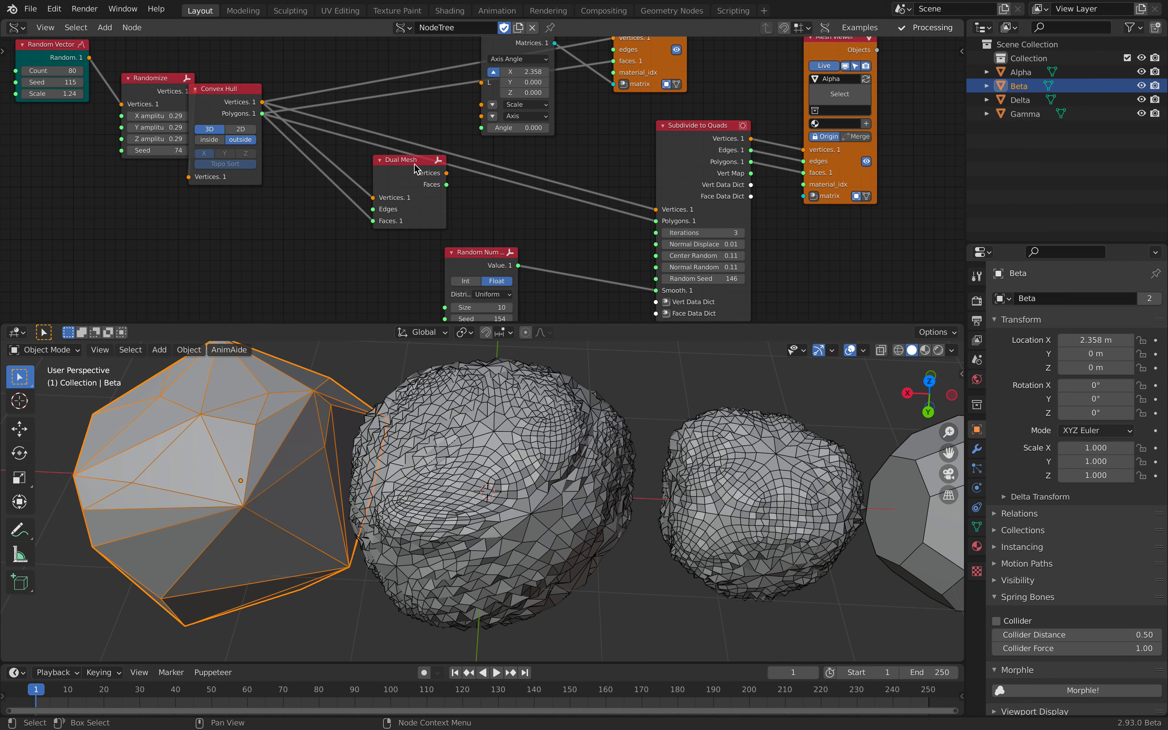
key("x")
- Move the Convex Hull node away from Randomize and set the Subdivide to Quads iterations to 2
left_click_drag(243, 100, 322, 92)
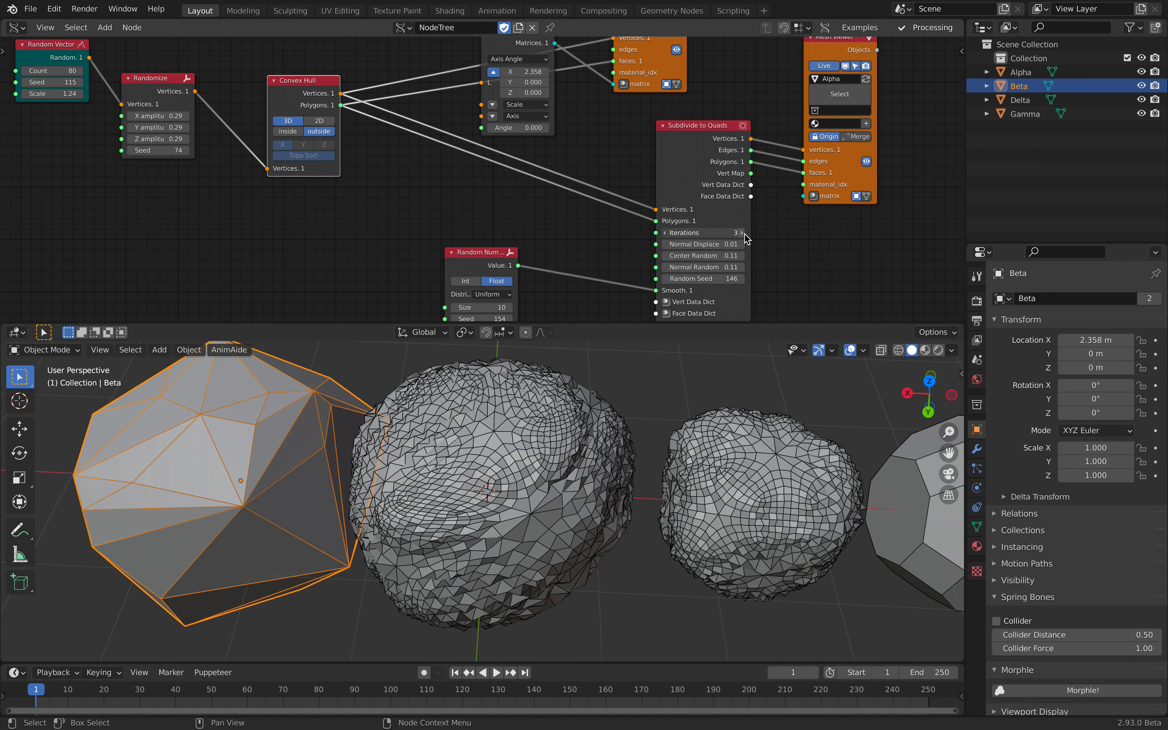
left_click(742, 233)
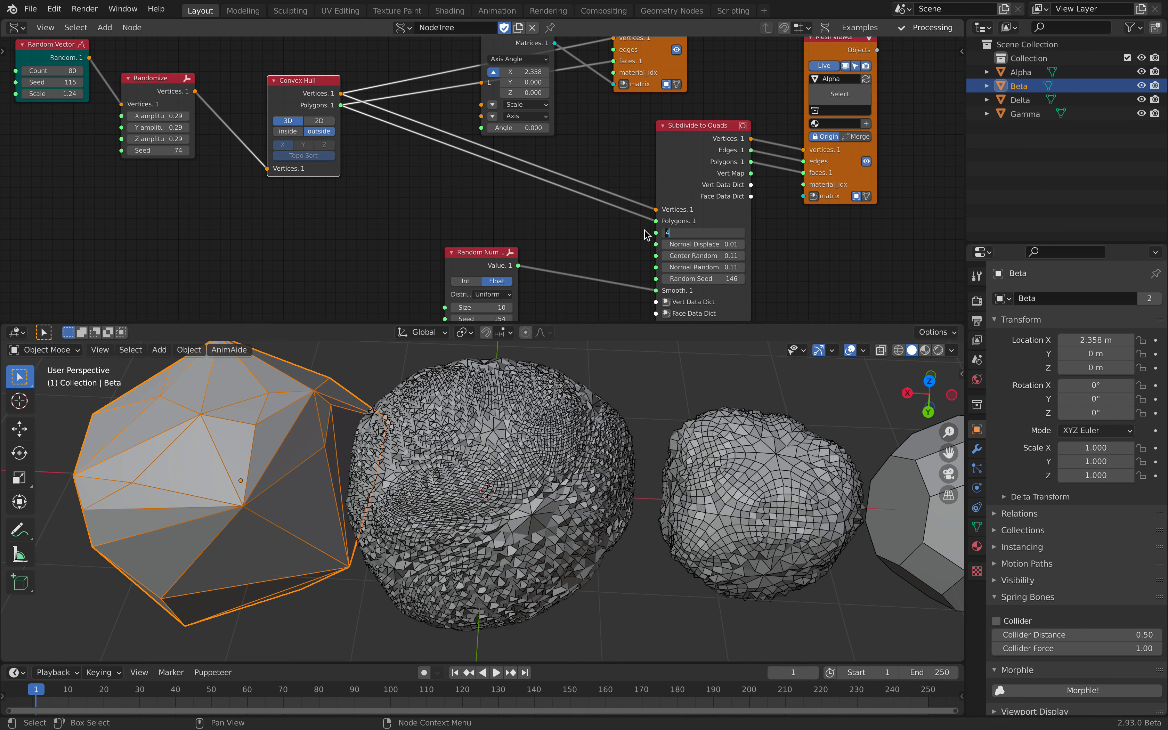
left_click(665, 233)
left_click(665, 233)
- Add a level 2 Subdivision modifier to the Alpha object
left_click(532, 412)
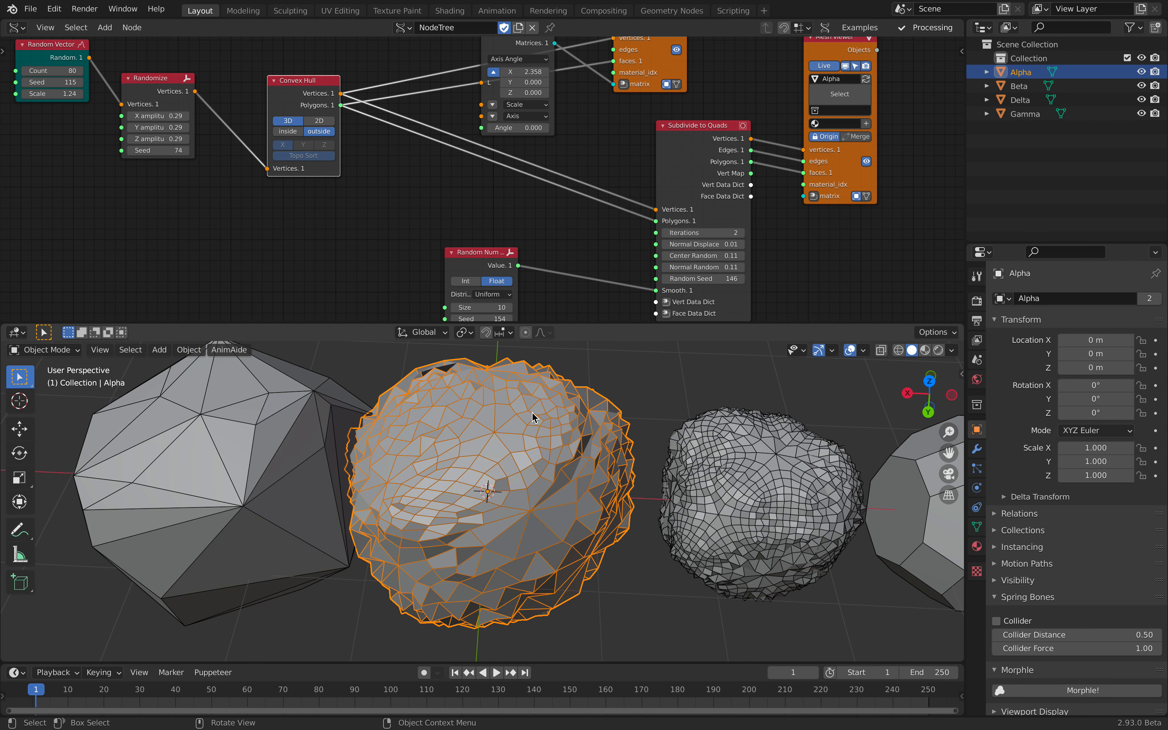
key("ctrl+2")
mouse_move(531, 412)
middle_mouse_down()
mouse_move(550, 450)
mouse_move(528, 449)
mouse_move(550, 412)
middle_mouse_up()
left_click(607, 400)
scroll(523, 427, "down", 2)
- Turn off edge display in Alpha's Mesh viewer node and save the file
left_click(865, 162)
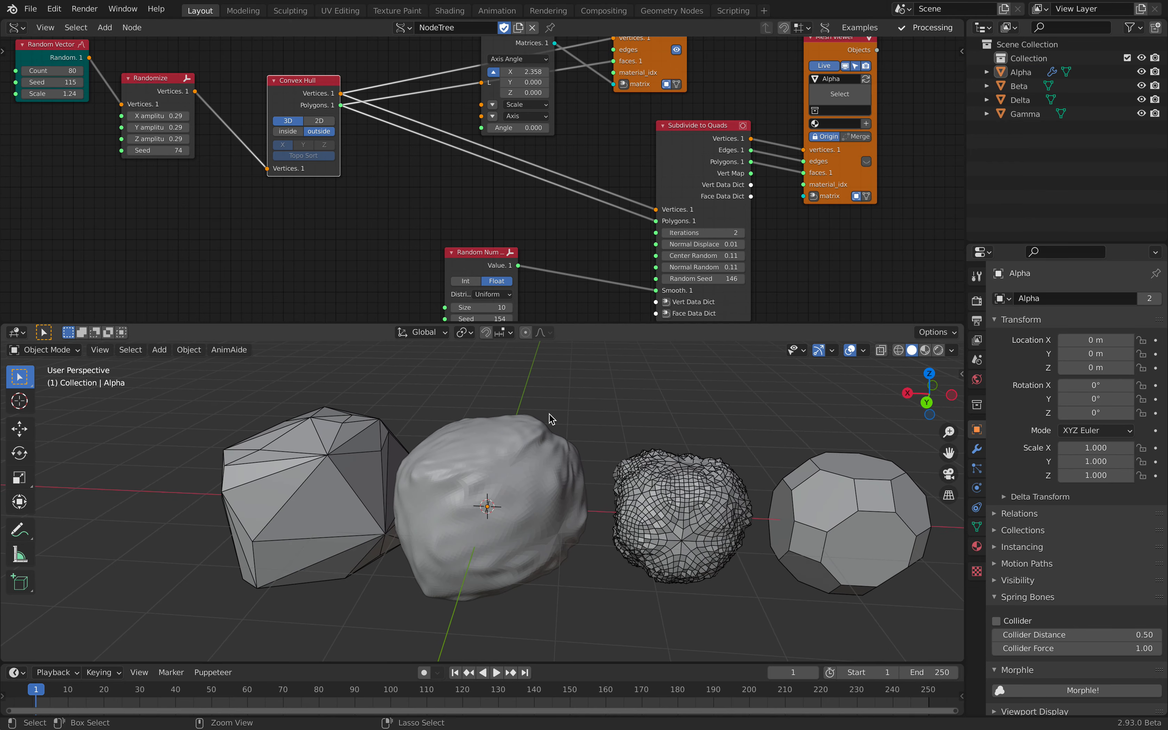
scroll(540, 440, "up", 2)
key("ctrl+s")
- Enable smooth shade in the properties of Alpha's Mesh viewer node
middle_click_drag(858, 42, 729, 128)
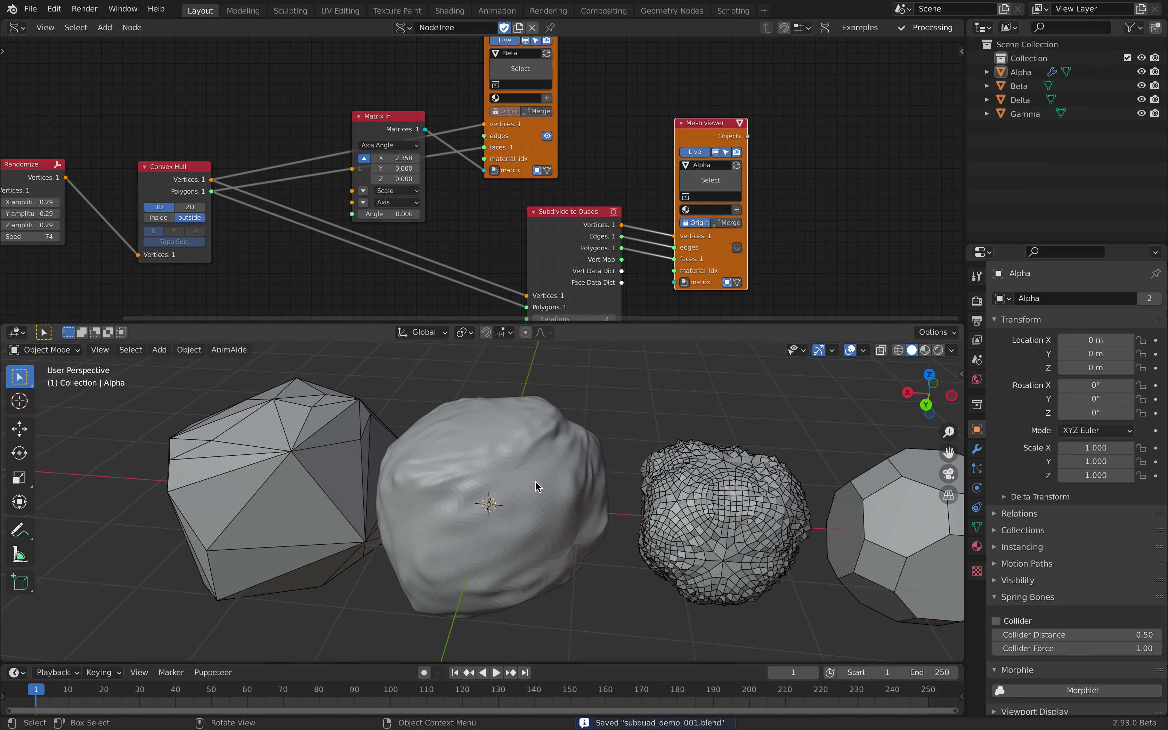
scroll(512, 381, "up", 2)
left_click(960, 52)
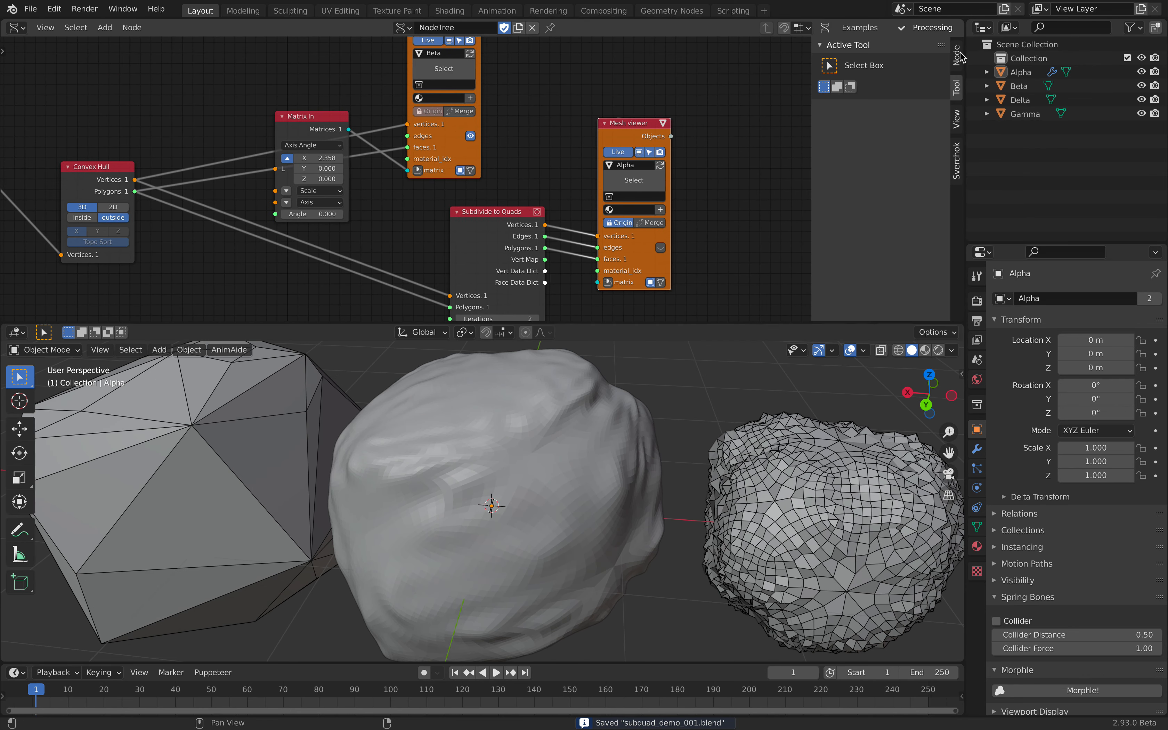
left_click(958, 64)
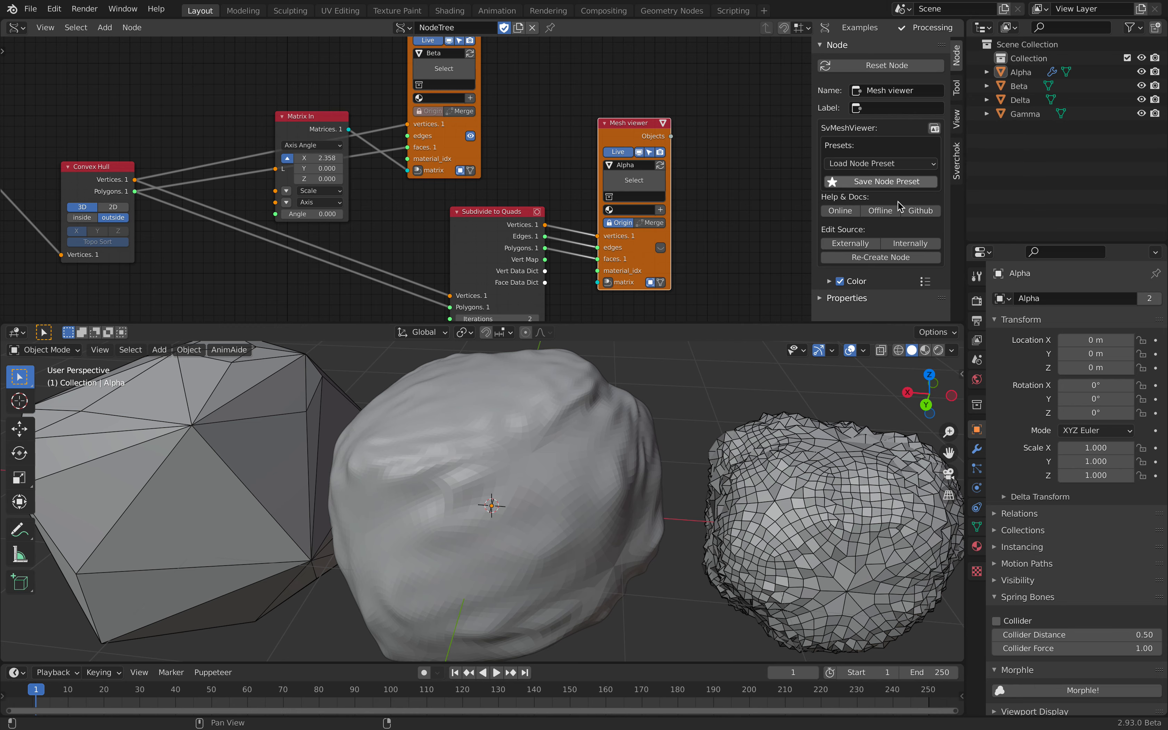
left_click(847, 298)
scroll(866, 251, "down", 5)
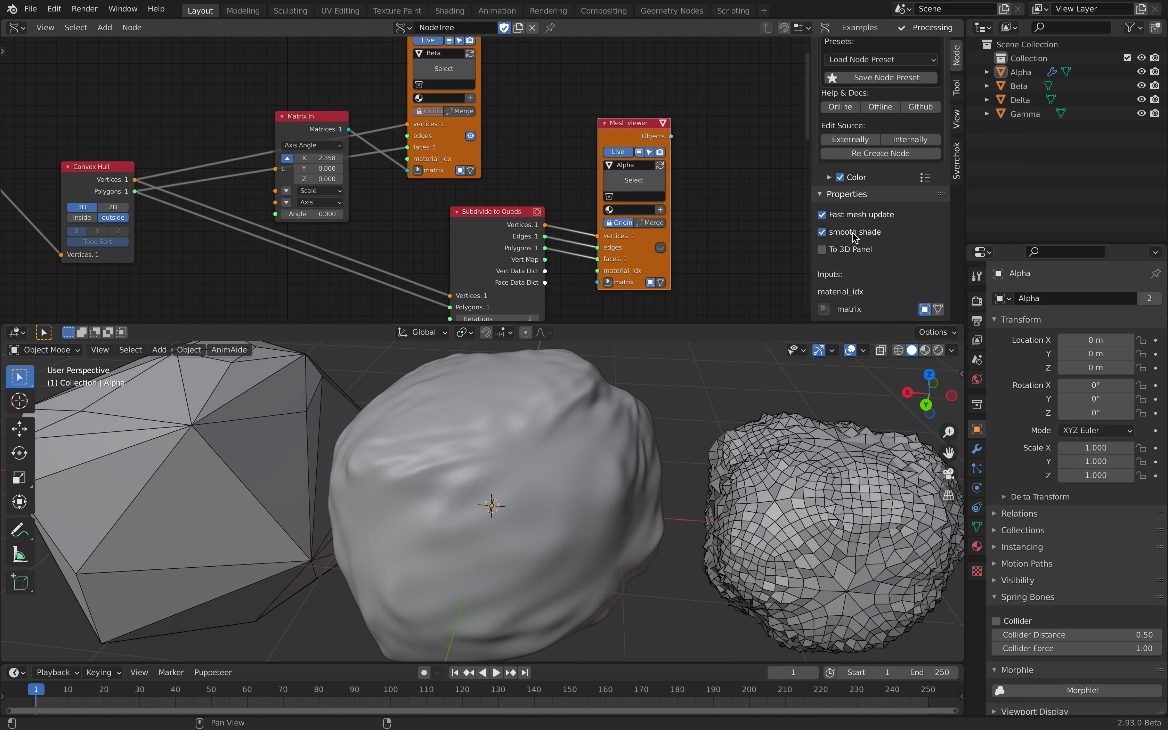
scroll(492, 498, "down", 3)
scroll(529, 165, "up", 2)
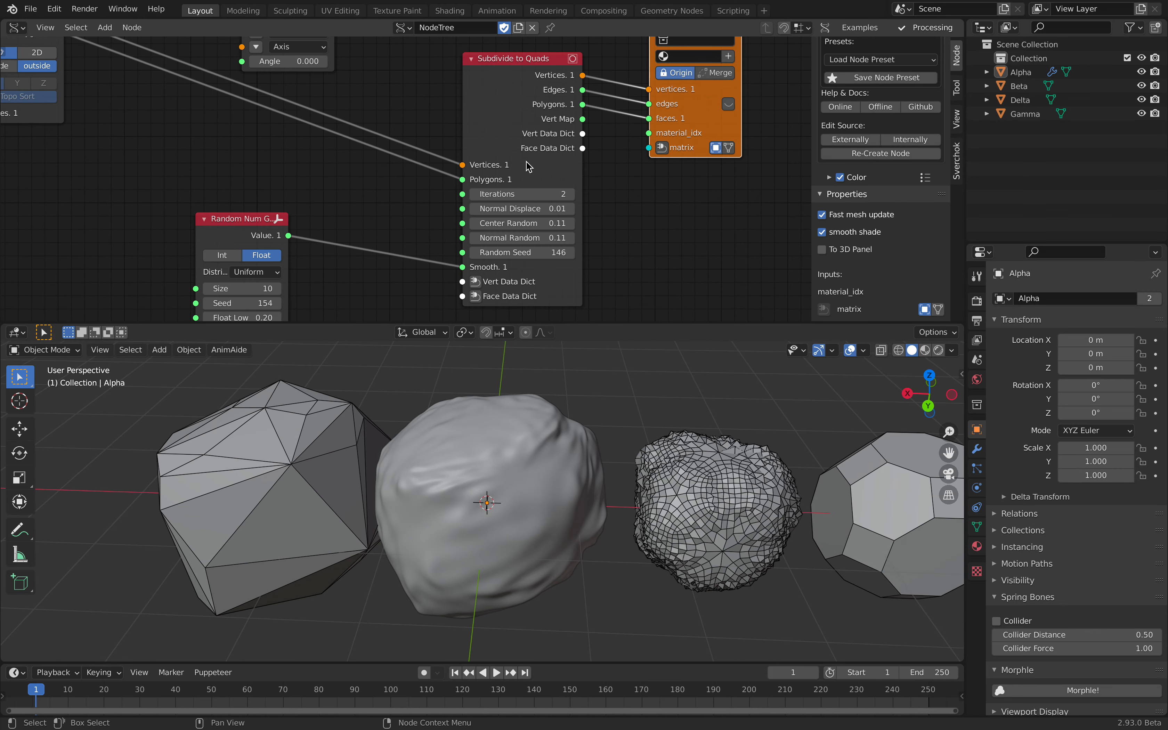
- Set Subdivide to Quads to Normal Displace 0.13, Center Random -0.28, Normal Random 0.20, Random Seed 276 and 3 iterations
mouse_move(512, 212)
left_mouse_down("shift")
mouse_move(569, 211)
mouse_move(512, 212)
mouse_move(571, 237)
mouse_move(555, 237)
mouse_move(564, 252)
mouse_move(511, 224)
mouse_move(482, 223)
mouse_move(521, 223)
mouse_move(511, 223)
left_mouse_up("shift")
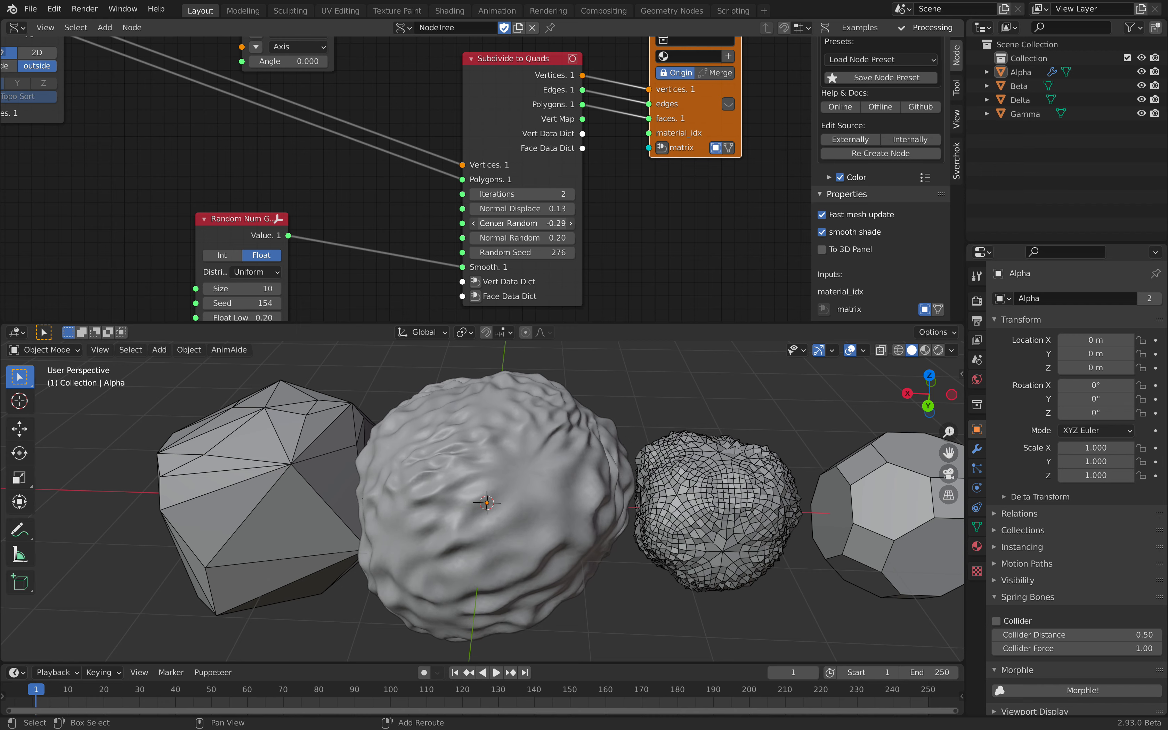
left_click(571, 194)
middle_click_drag(501, 477, 545, 477)
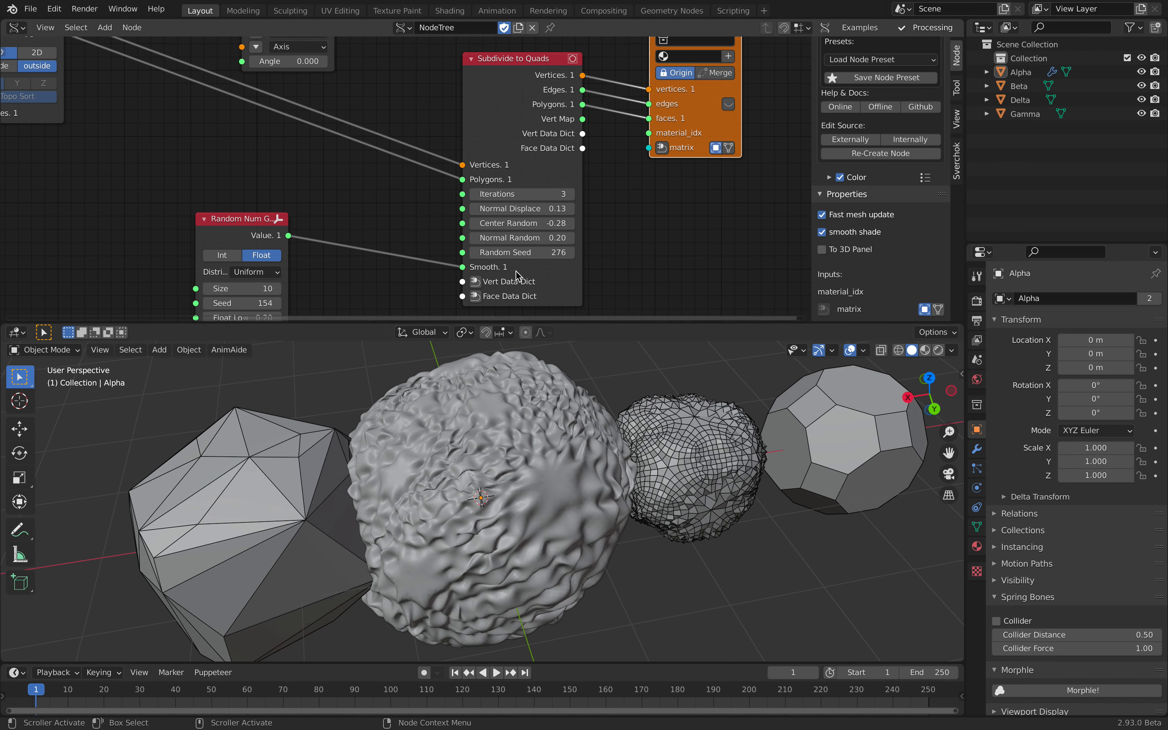
- Remove the Subdivision modifier from the Alpha object
left_click(545, 477)
left_click(976, 449)
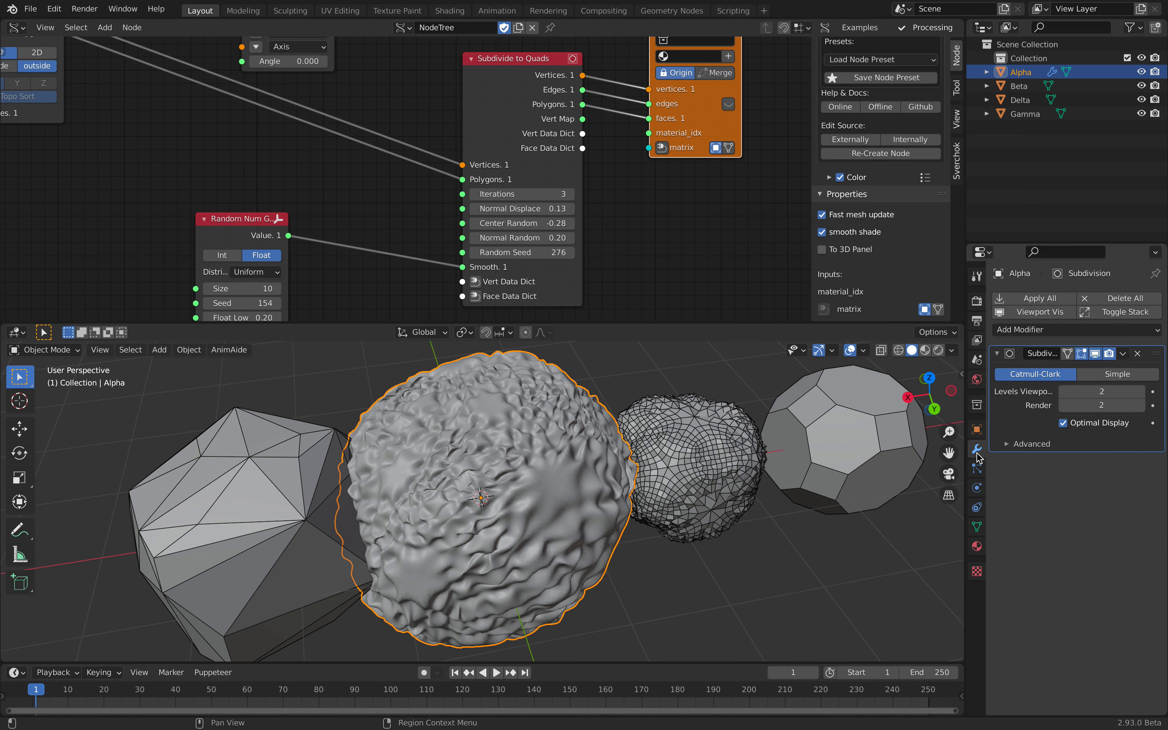
left_click(1138, 353)
middle_click_drag(591, 456, 562, 456)
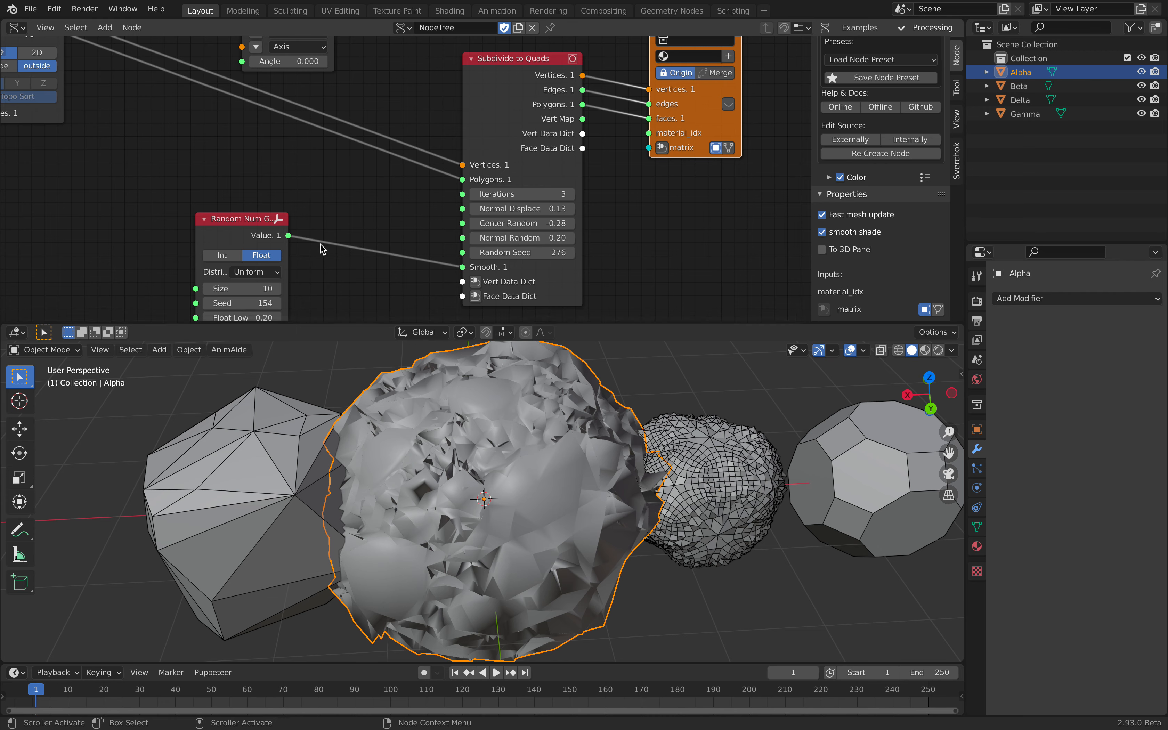
- Set the Random Num Gen feeding the smooth input to Seed 186, Float Low -0.32 and Float High 1.68
middle_click_drag(527, 237, 564, 193)
mouse_move(285, 258)
left_mouse_down()
mouse_move(302, 258)
mouse_move(272, 287)
mouse_move(260, 273)
mouse_move(222, 273)
mouse_move(282, 273)
left_mouse_up()
scroll(484, 429, "down", 3)
middle_click_drag(482, 423, 482, 421)
middle_click_drag(414, 472, 410, 410)
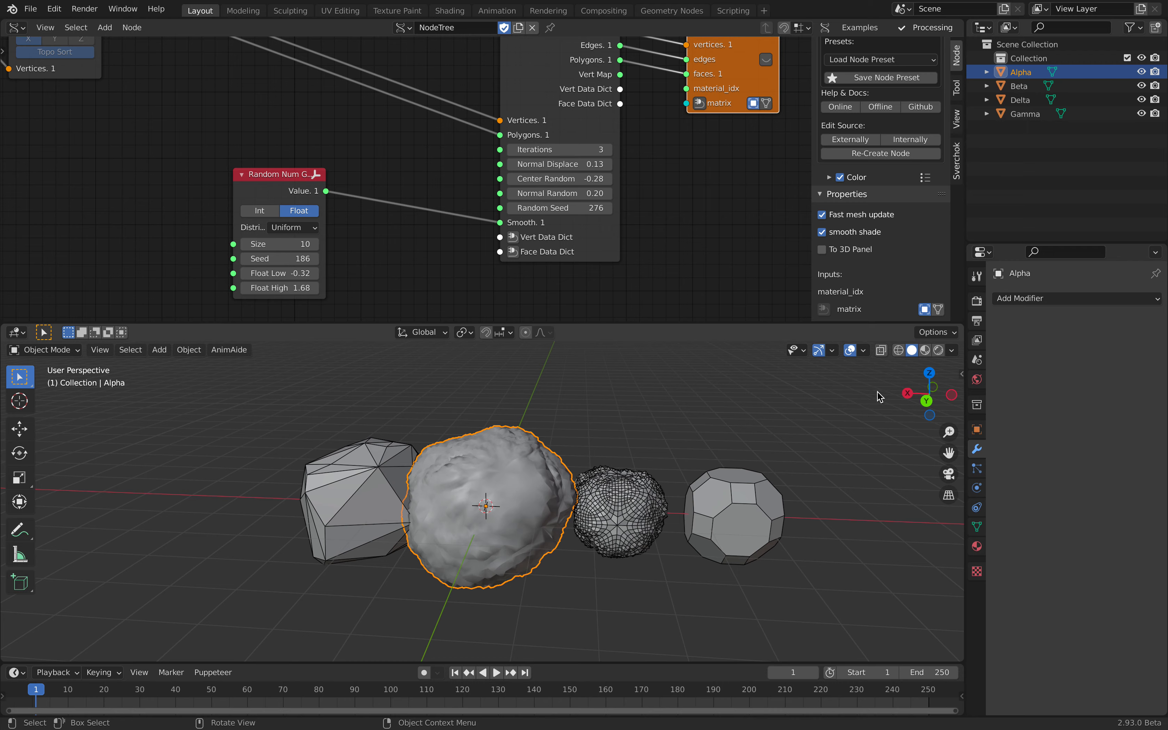
- Enable cavity shading in the 3D viewport, deselect the object and save the file
left_click(951, 350)
left_click(872, 662)
mouse_move(502, 426)
middle_mouse_down()
mouse_move(584, 475)
mouse_move(586, 431)
middle_mouse_up()
key("alt+a")
scroll(550, 446, "up", 2)
key("ctrl+s")
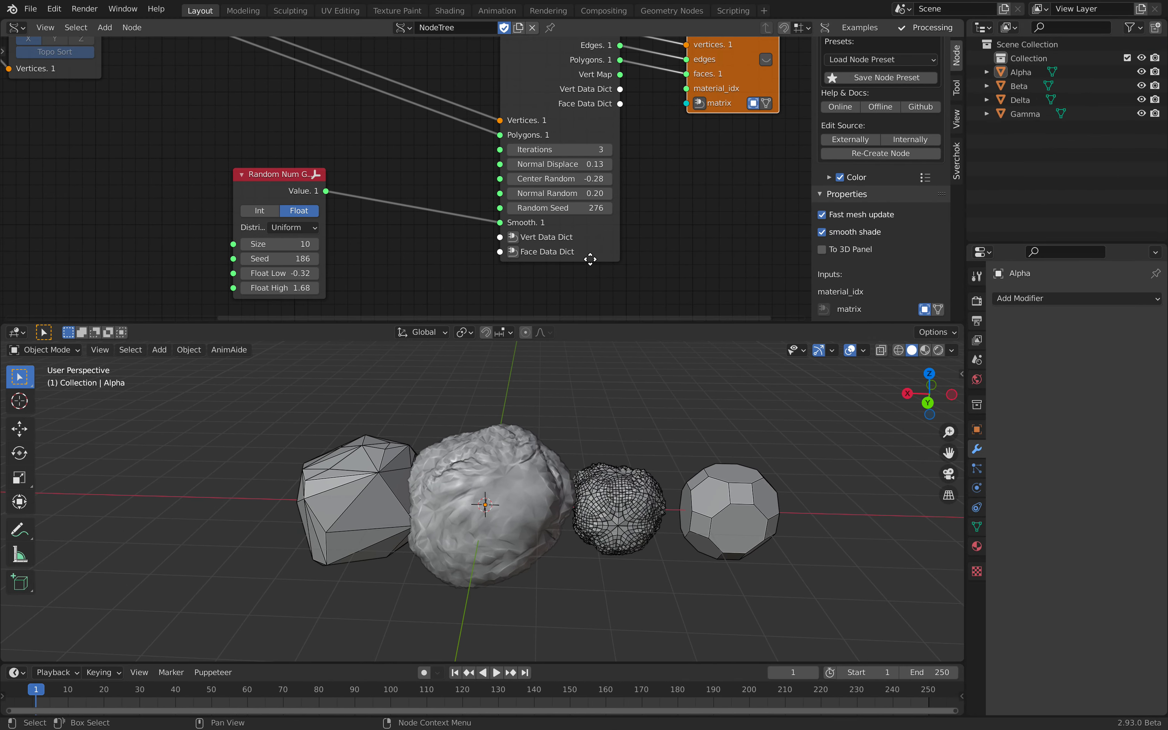
- Move the Regular Solid node away from Subdivide to Quads and cycle its preset through other solids, including Snub Dodecahedron
scroll(589, 256, "down", 3)
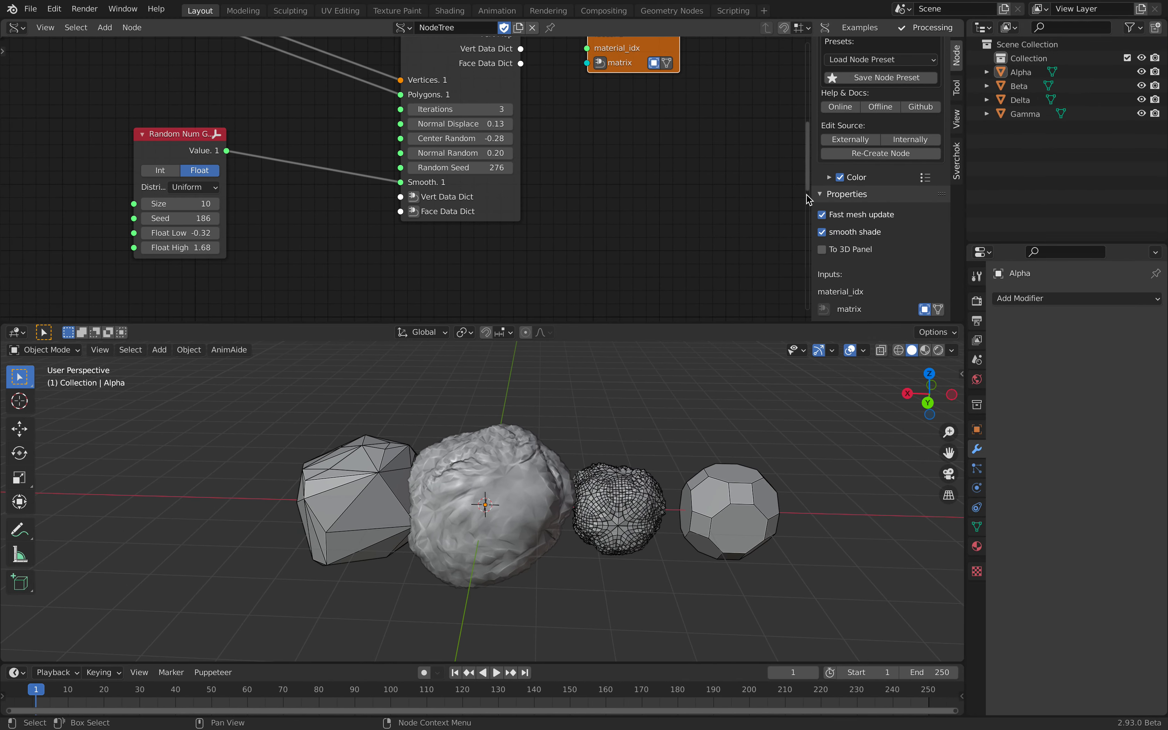
key("n")
middle_click_drag(564, 299, 544, 261)
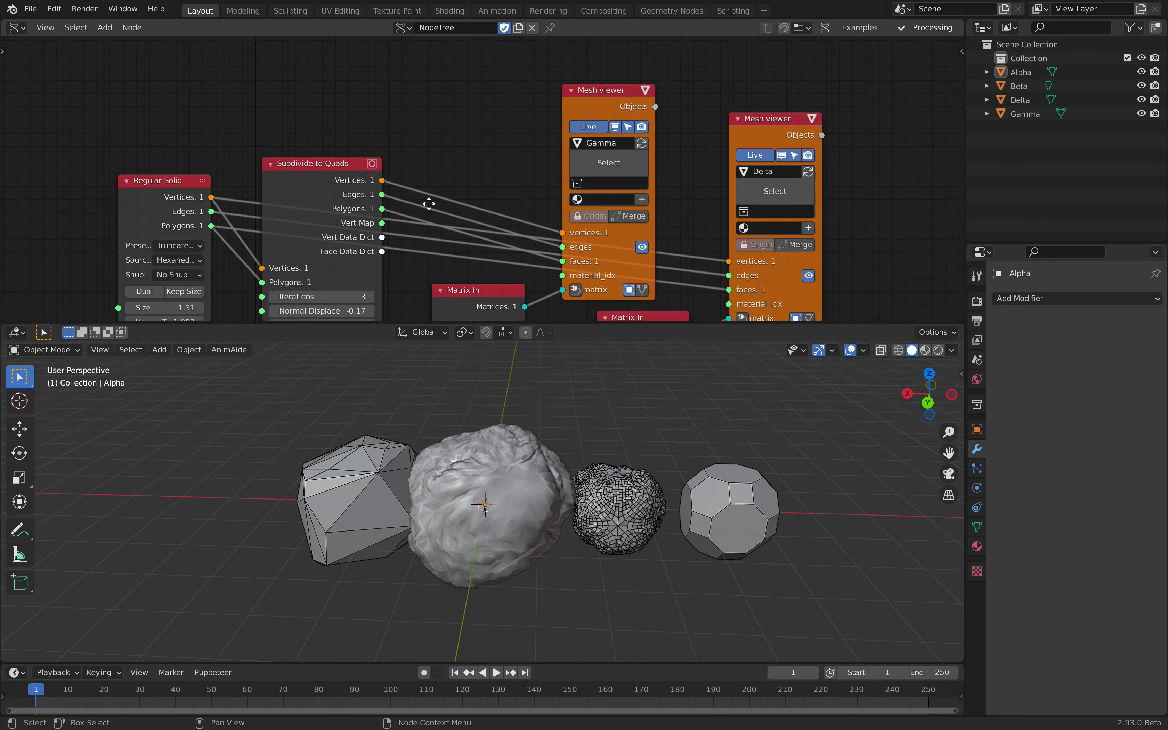
middle_click_drag(427, 200, 457, 102)
left_click(200, 153)
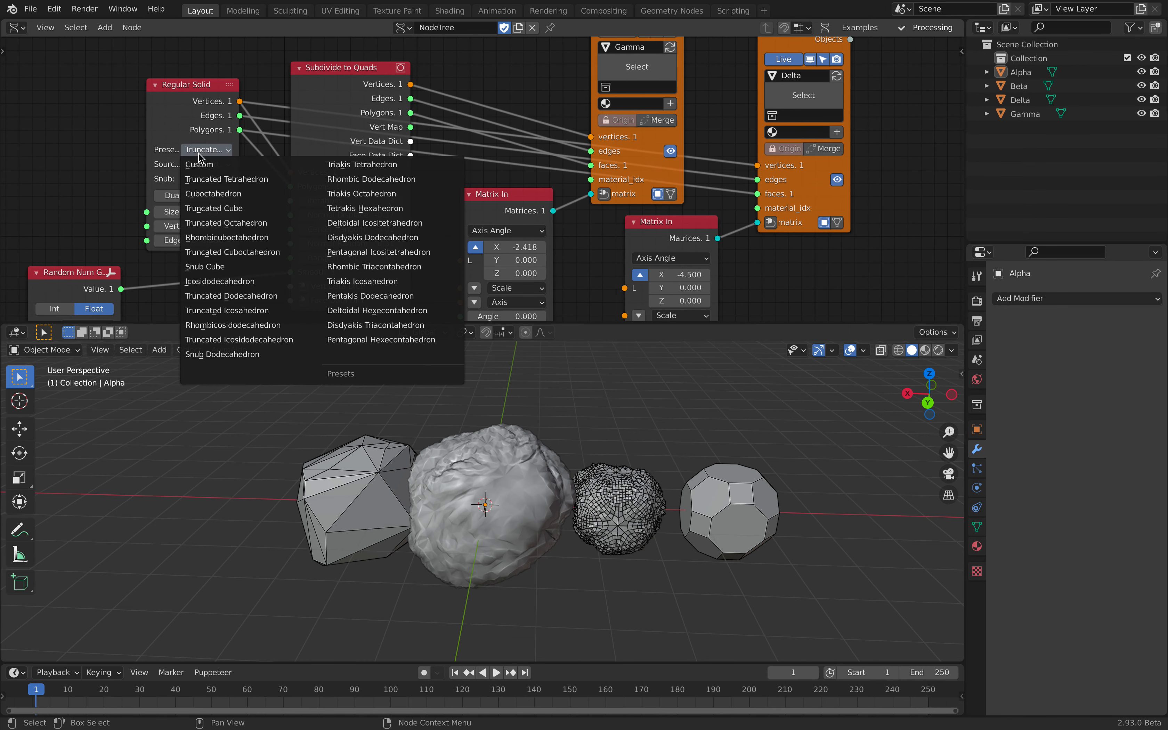
left_click_drag(158, 120, 127, 123)
scroll(173, 152, "down", 2, "ctrl")
scroll(176, 153, "down", 4, "ctrl")
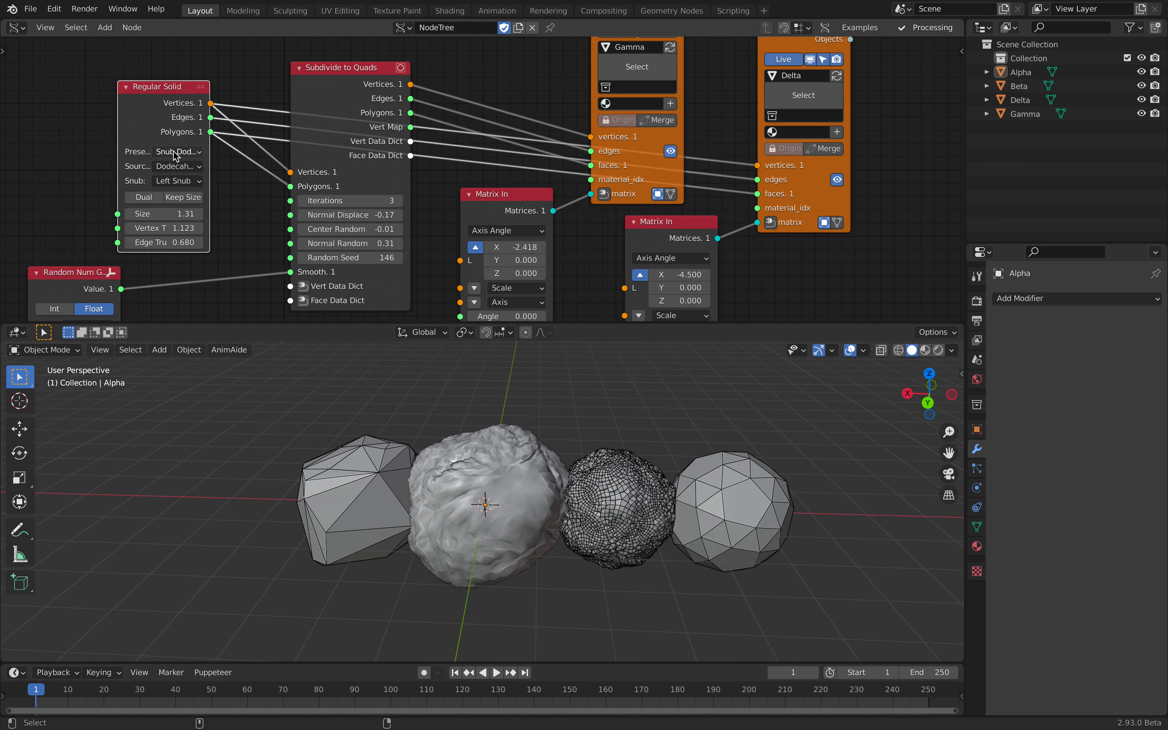
- Compare the base solids with their subdivided versions in the 3D viewport
middle_click_drag(603, 483, 583, 464)
left_click(635, 464)
left_click(614, 449)
middle_click_drag(445, 514, 344, 557)
left_click(327, 497)
scroll(528, 90, "down", 1)
- Spread out the Subdivide to Quads node and Alpha's Mesh viewer to make room between them
middle_click_drag(528, 91, 535, 237)
middle_click_drag(525, 165, 510, 202)
scroll(525, 154, "down", 3)
left_click_drag(567, 139, 769, 168)
left_click(514, 114)
left_click_drag(442, 128, 539, 111)
middle_click_drag(540, 115, 467, 142)
scroll(514, 453, "up", 2)
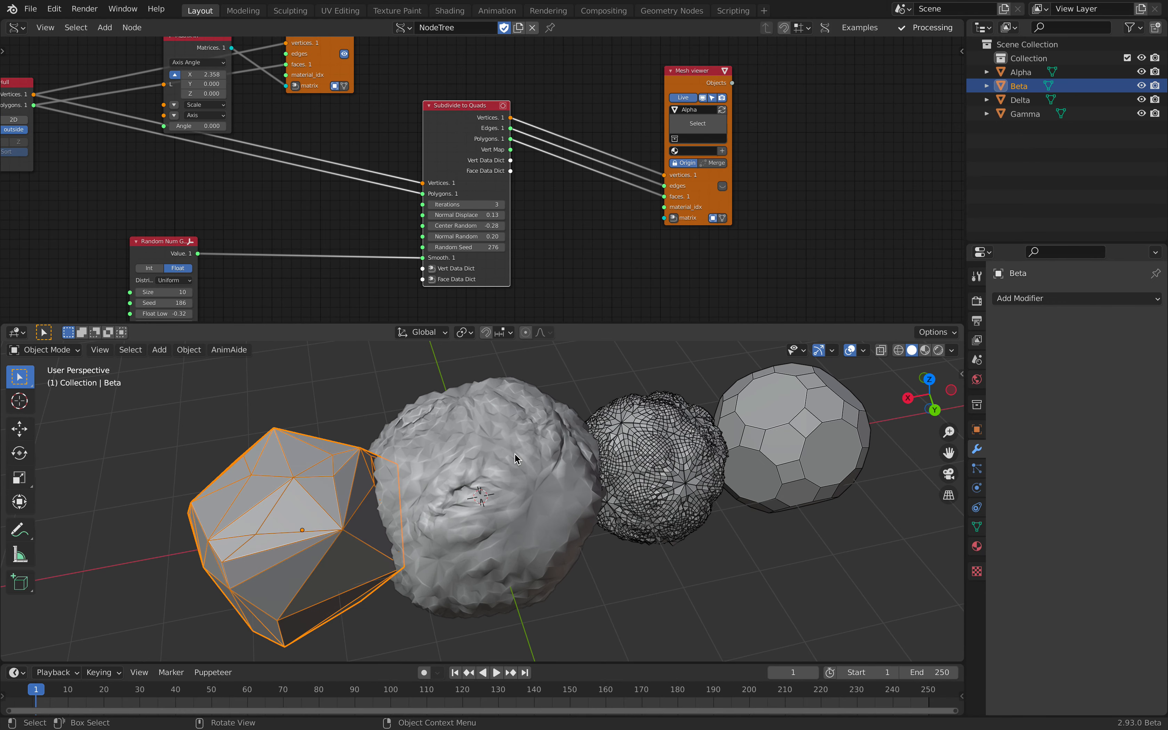
- Select Alpha, preview it in wireframe shading and return the viewport to solid shading
left_click(514, 452)
key("z")
left_click(502, 453)
middle_click_drag(522, 458, 489, 431)
key("z")
left_click(516, 430)
middle_click_drag(528, 478, 487, 441)
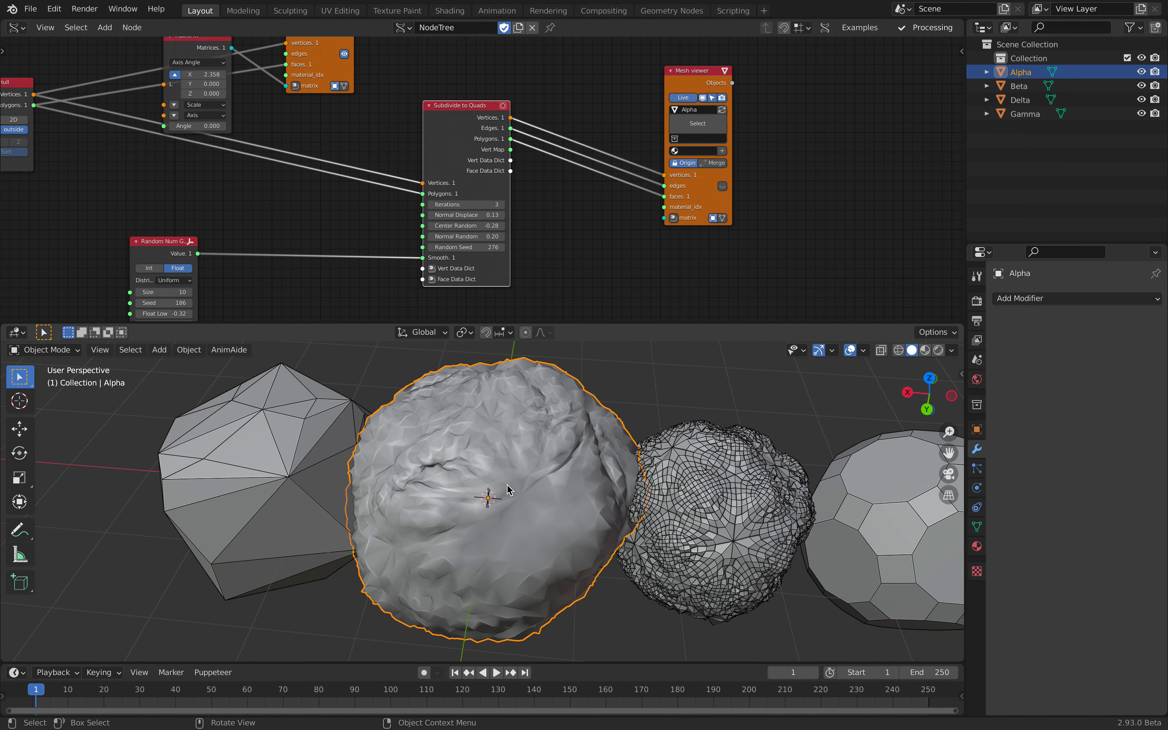
- Set the Subdivide to Quads iterations to 2 and move Alpha's Mesh viewer farther away from the node
left_click_drag(691, 190, 762, 203)
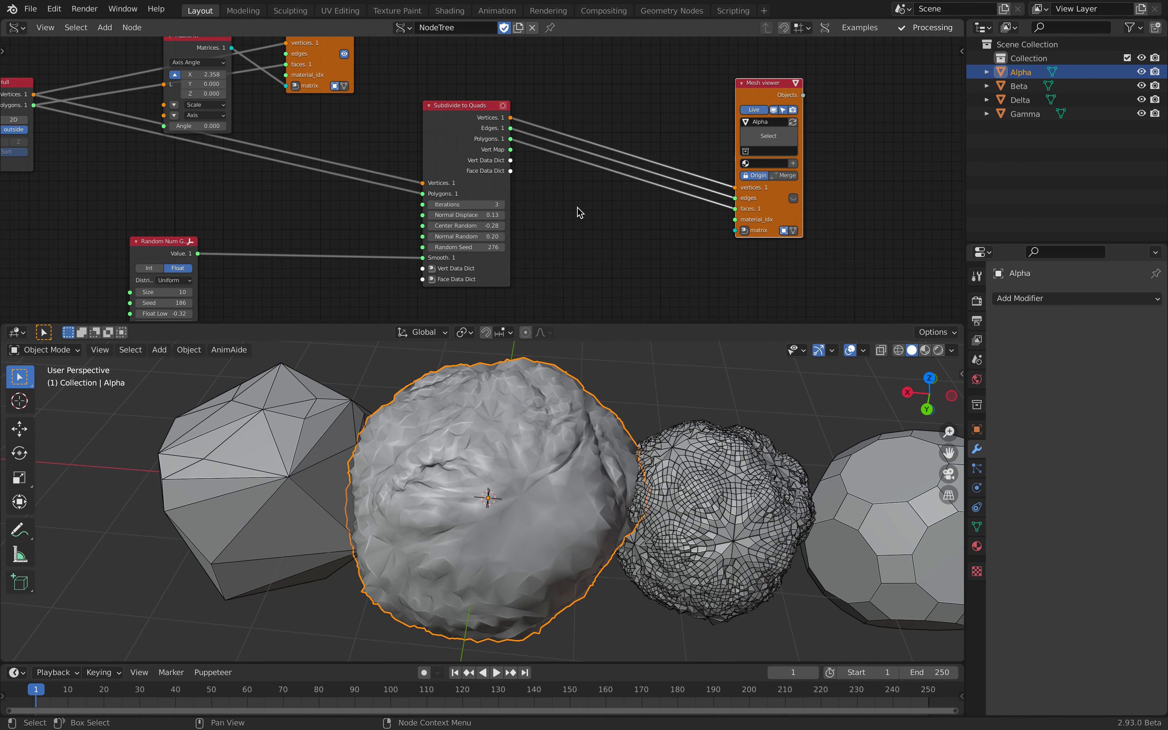
scroll(502, 212, "up", 1)
left_click_drag(466, 212, 422, 212)
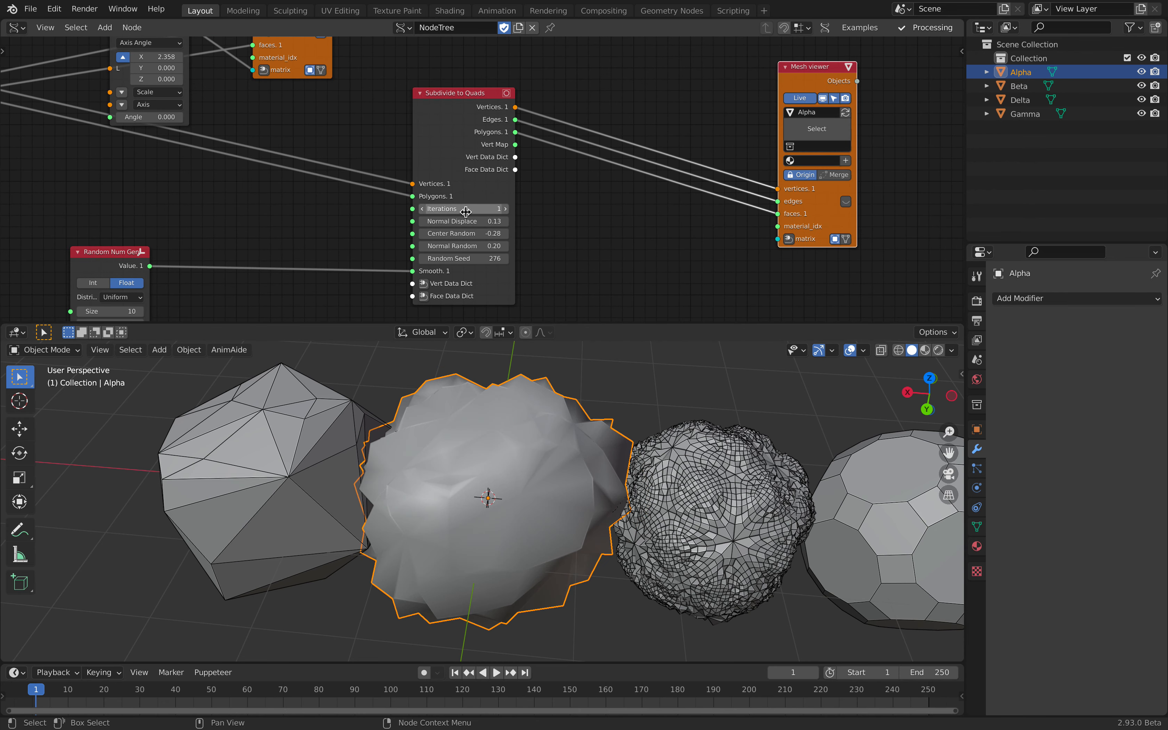
left_click(503, 208)
left_click_drag(449, 109, 426, 122)
middle_click_drag(683, 164, 669, 150)
left_click_drag(781, 70, 843, 61)
middle_click_drag(601, 85, 582, 118)
- Add a Triangulate mesh node between Subdivide to Quads and Alpha's Mesh viewer
key("shift+a")
left_click(583, 119)
type("trkan")
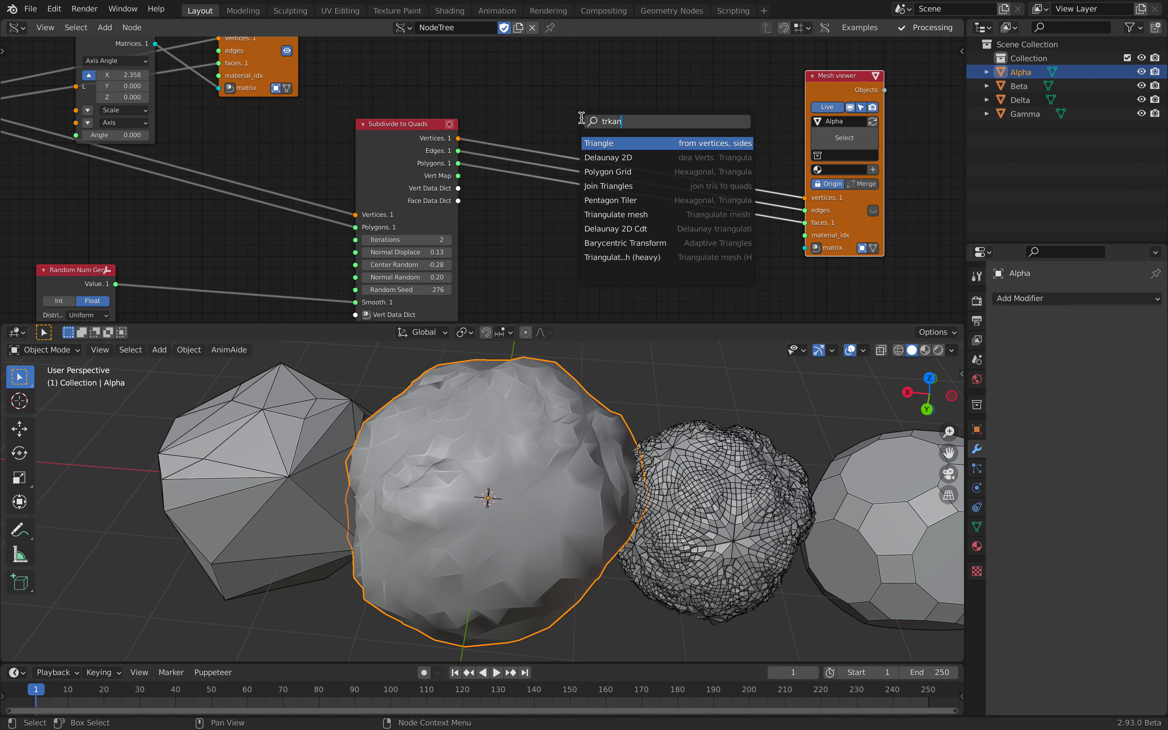
type("ulate")
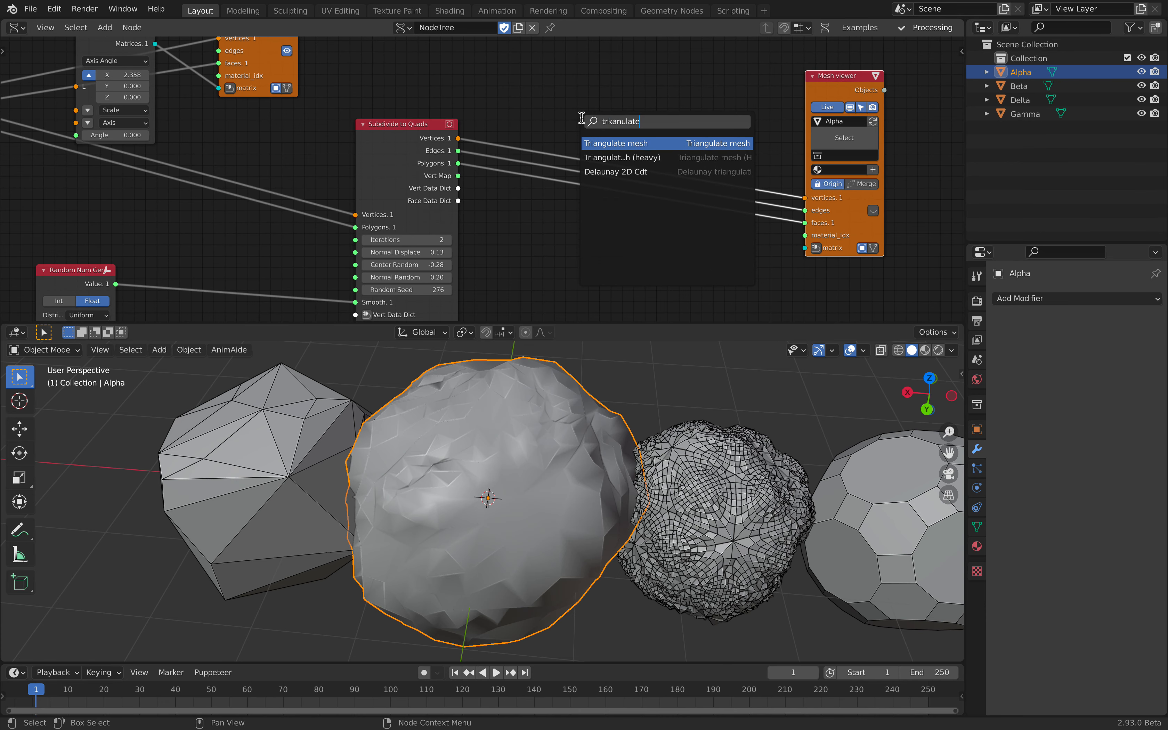
key("Return")
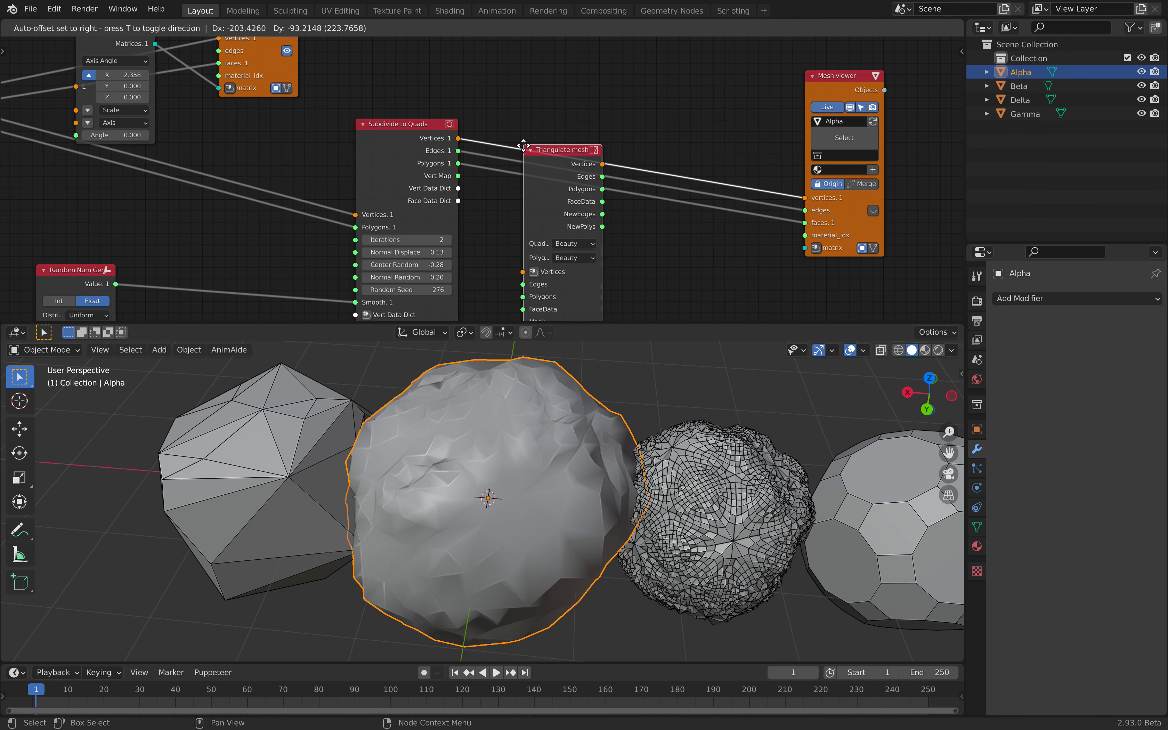
left_click(529, 221)
- Link Subdivide to Quads through Triangulate mesh to Alpha's Mesh viewer, aligning the node between them, and turn on edge display
middle_click_drag(500, 192, 498, 145)
left_click(409, 94, "shift")
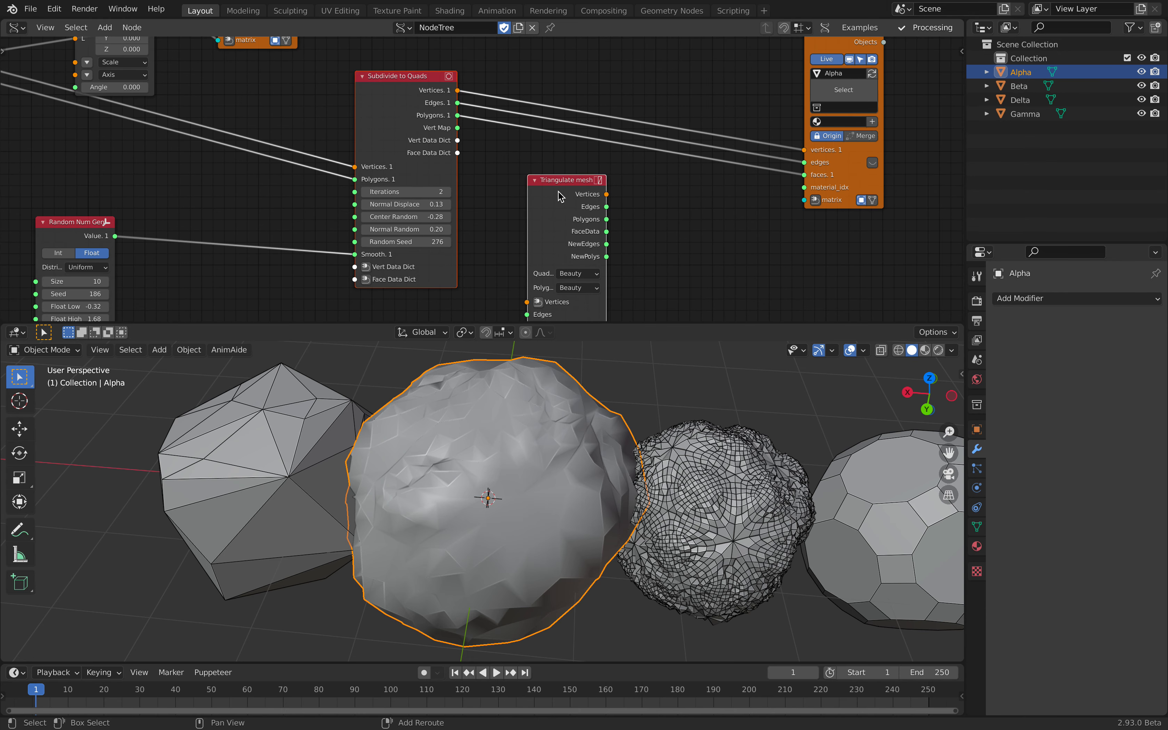
left_click(816, 45, "shift")
key("shift+f")
left_click(558, 237)
left_click_drag(558, 237, 573, 117)
left_click_drag(543, 219, 601, 204)
left_click(872, 163)
middle_click_drag(555, 410, 462, 468)
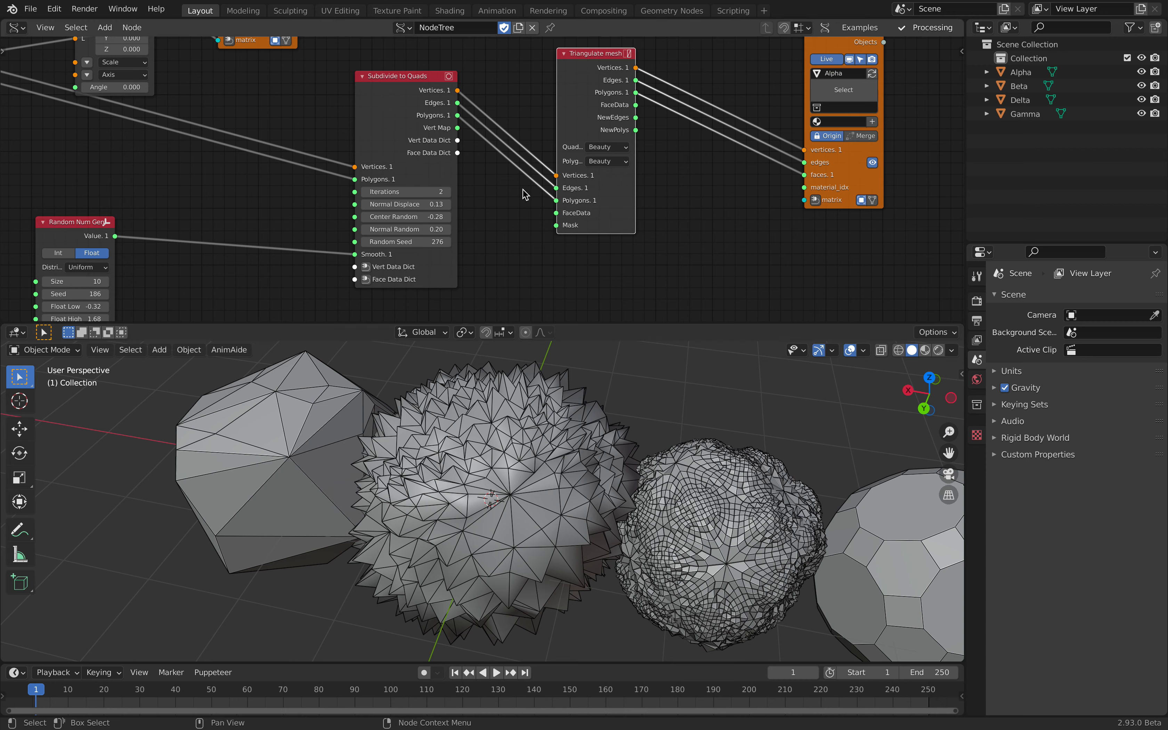
- Set the Subdivide to Quads Normal Displace to 0.03 and Center Random to -0.13, and save the file
mouse_move(405, 204)
left_mouse_down()
mouse_move(376, 204)
mouse_move(424, 217)
left_mouse_up()
middle_click_drag(538, 432, 505, 421)
middle_click_drag(591, 98, 463, 142)
key("ctrl+s")
- Duplicate the Subdivide to Quads node and chain the copy between Triangulate mesh and Alpha's Mesh viewer
key("shift+d")
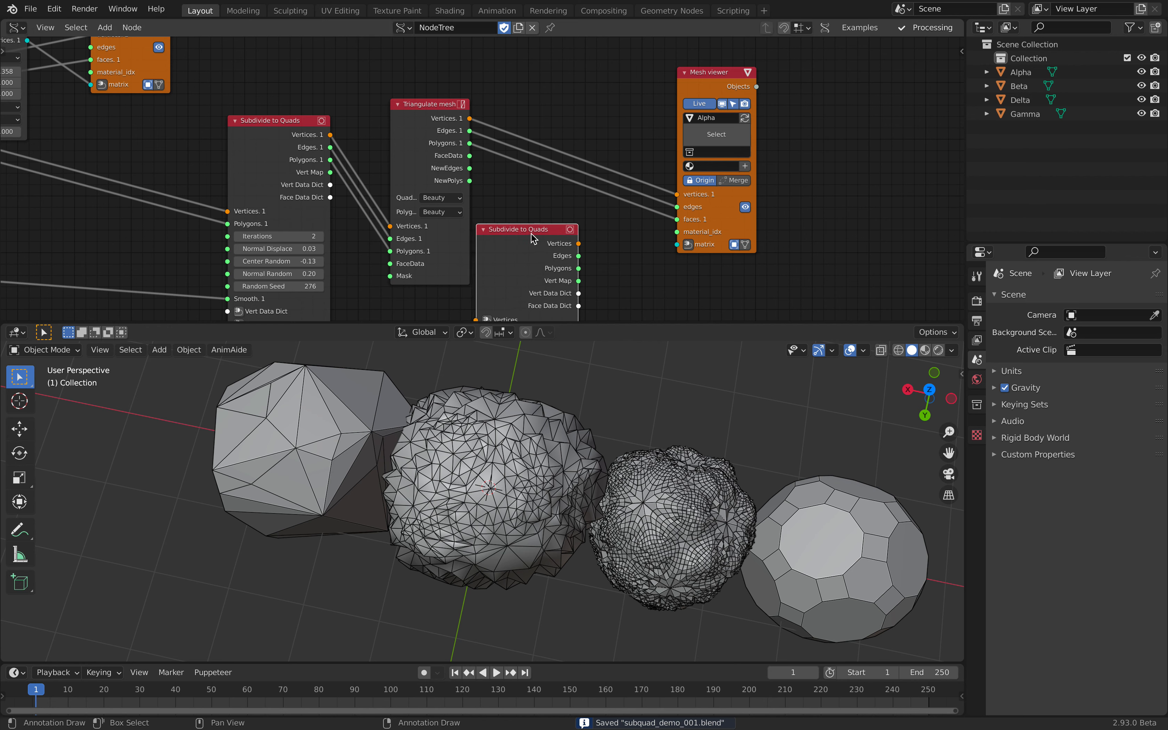
left_click(413, 150)
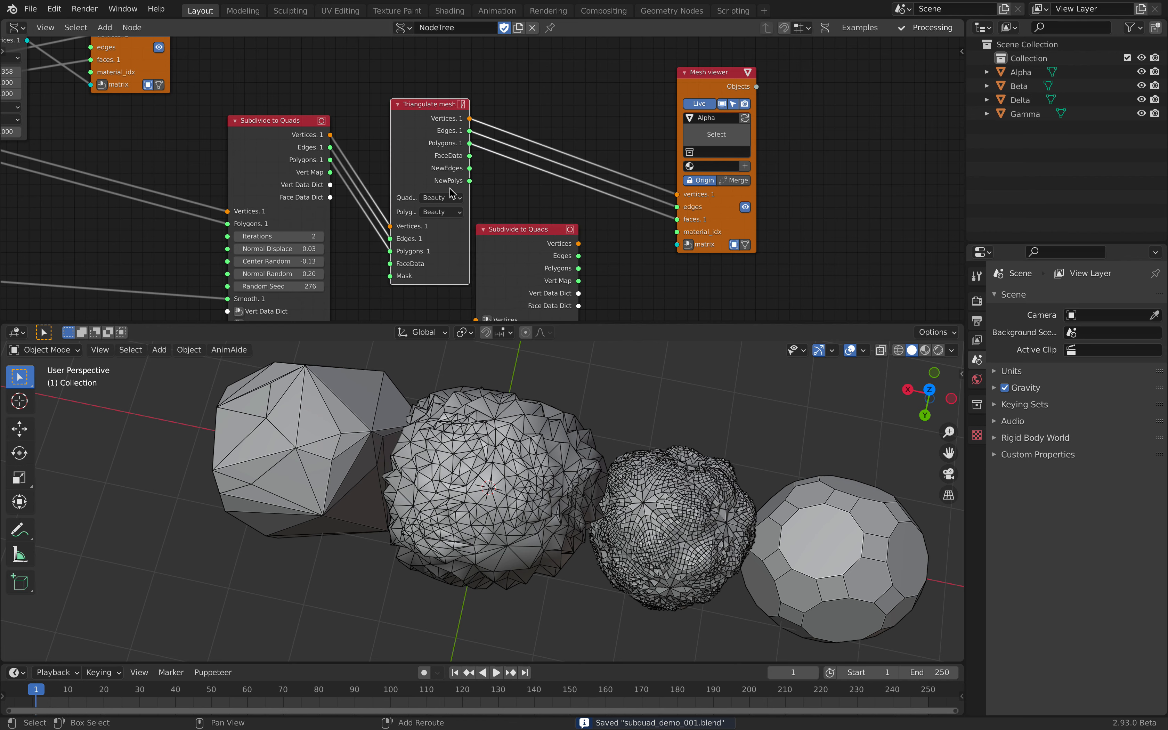
left_click(713, 71, "shift")
key("shift+f")
left_click(619, 81)
left_click_drag(512, 230, 563, 118)
left_click(438, 86)
left_click_drag(435, 105, 419, 133)
- Correct the links so only Triangulate mesh's vertices and polygons feed the second Subdivide to Quads node
middle_click_drag(518, 278, 514, 244)
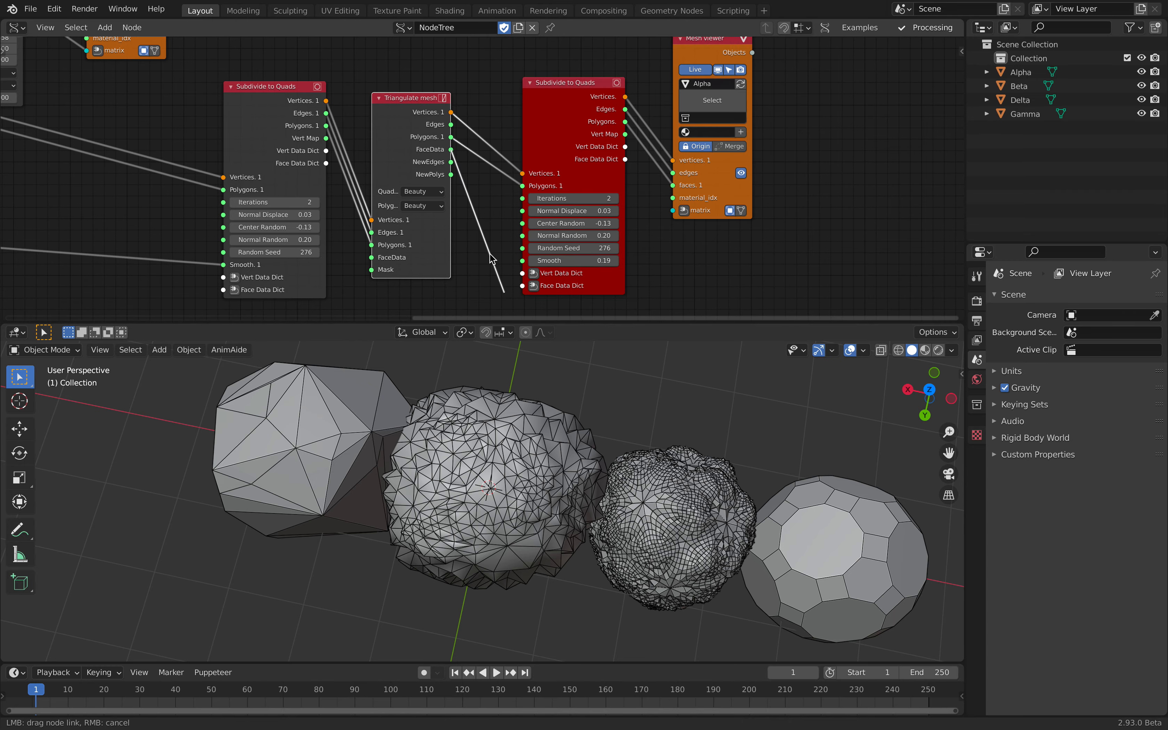
left_click_drag(488, 237, 492, 203)
middle_click_drag(492, 203, 491, 230)
middle_click_drag(569, 545, 615, 493)
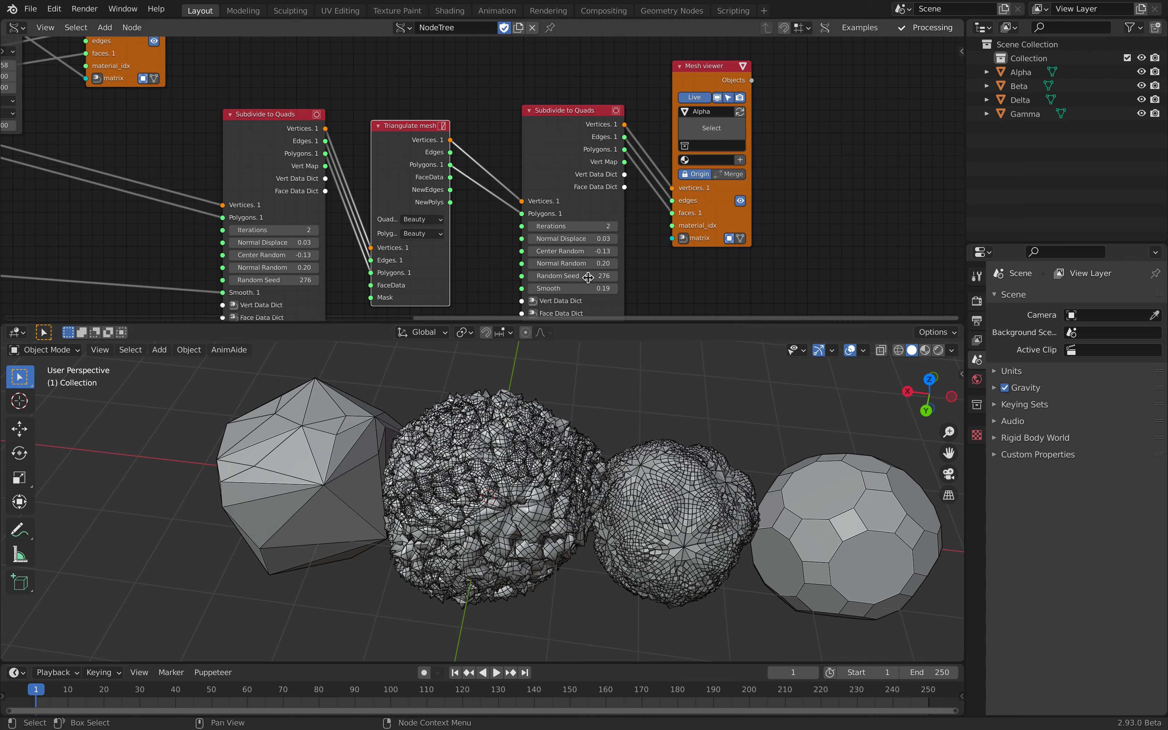
- Set the second Subdivide to Quads' Normal Displace to -0.15, Center Random to -0.02 and Random Seed to 318, and hide the edges in Alpha's viewer
left_click_drag(597, 254, 539, 239)
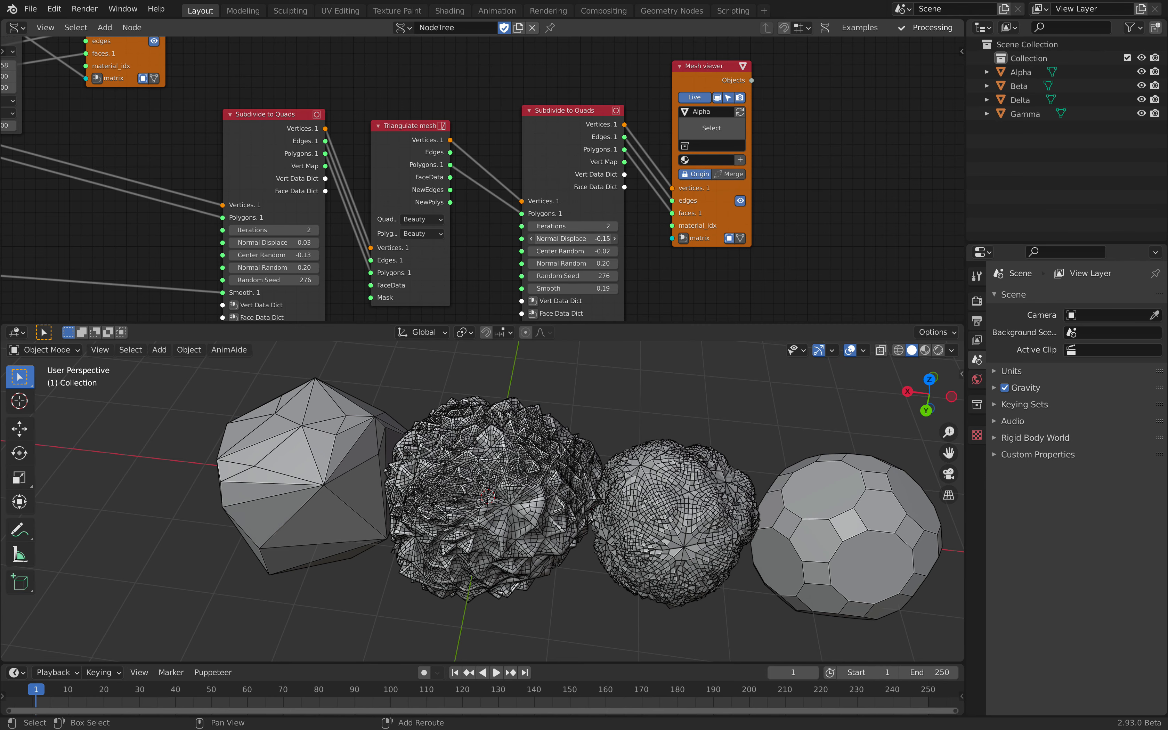
scroll(605, 261, "down", 2, "shift")
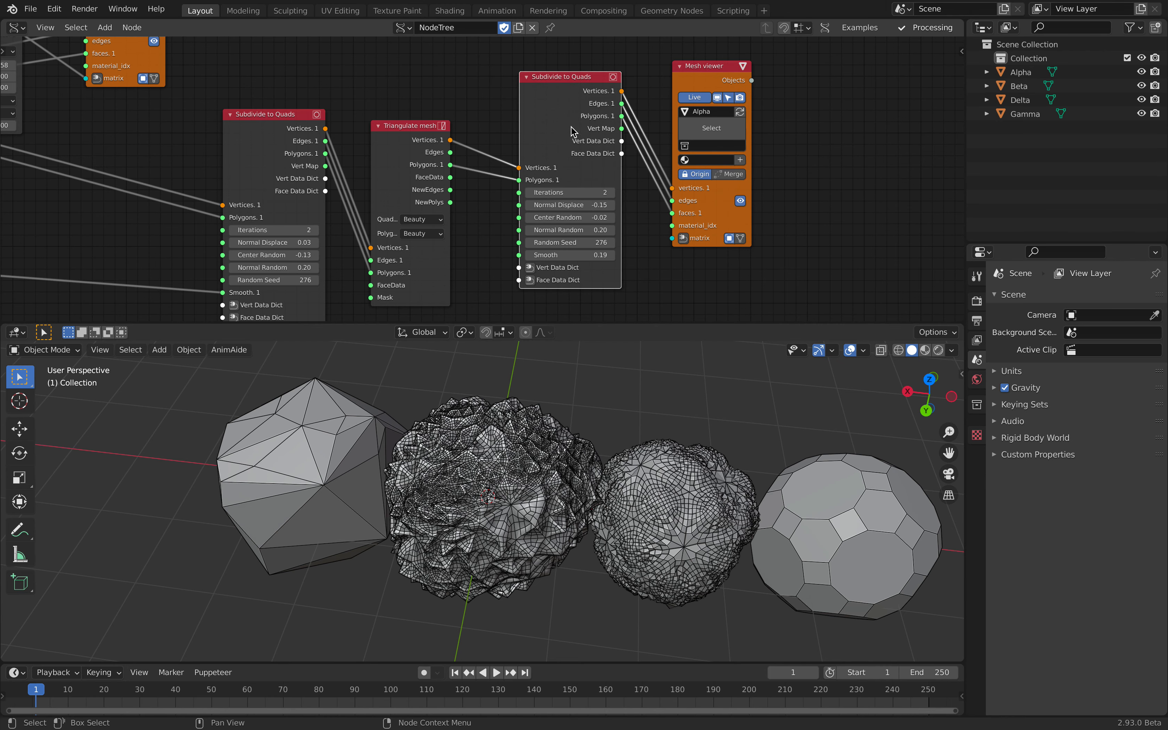
scroll(586, 262, "up", 2)
left_click_drag(599, 252, 621, 252)
left_click(783, 205)
middle_click_drag(603, 434, 629, 436)
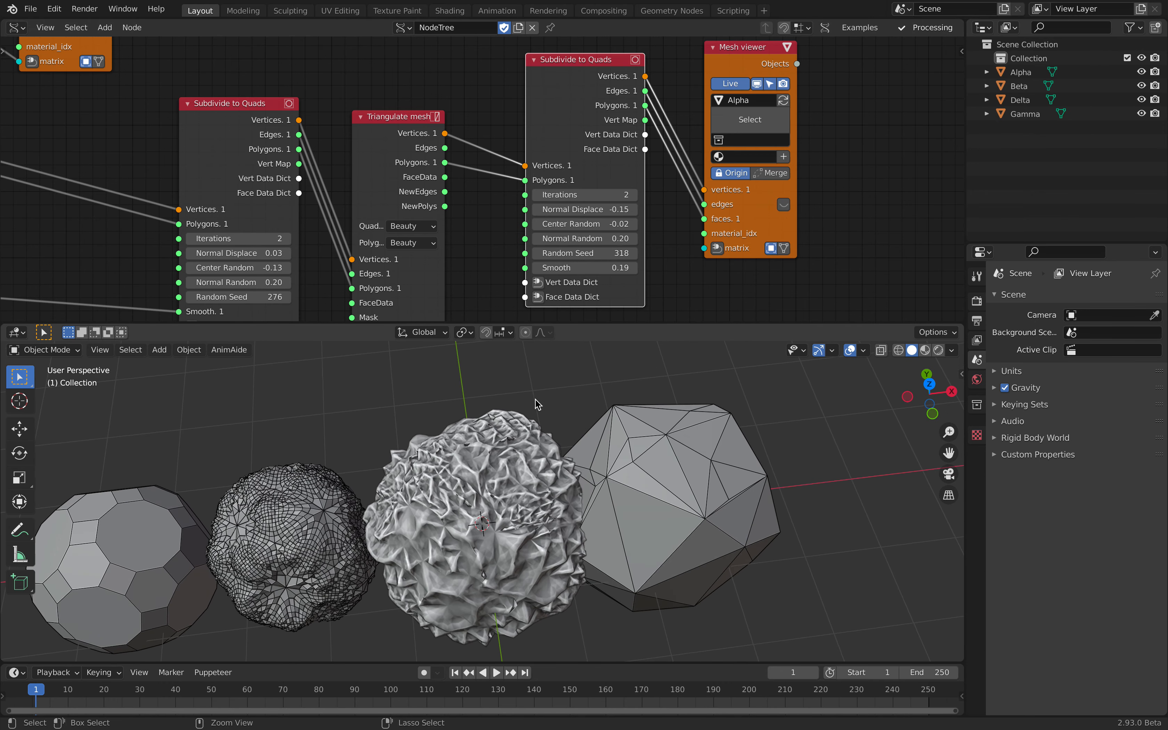
- Save the file and select the Alpha mesh to examine its displaced surface from several sides along with its node chain
key("ctrl+s")
middle_click_drag(535, 401, 468, 490)
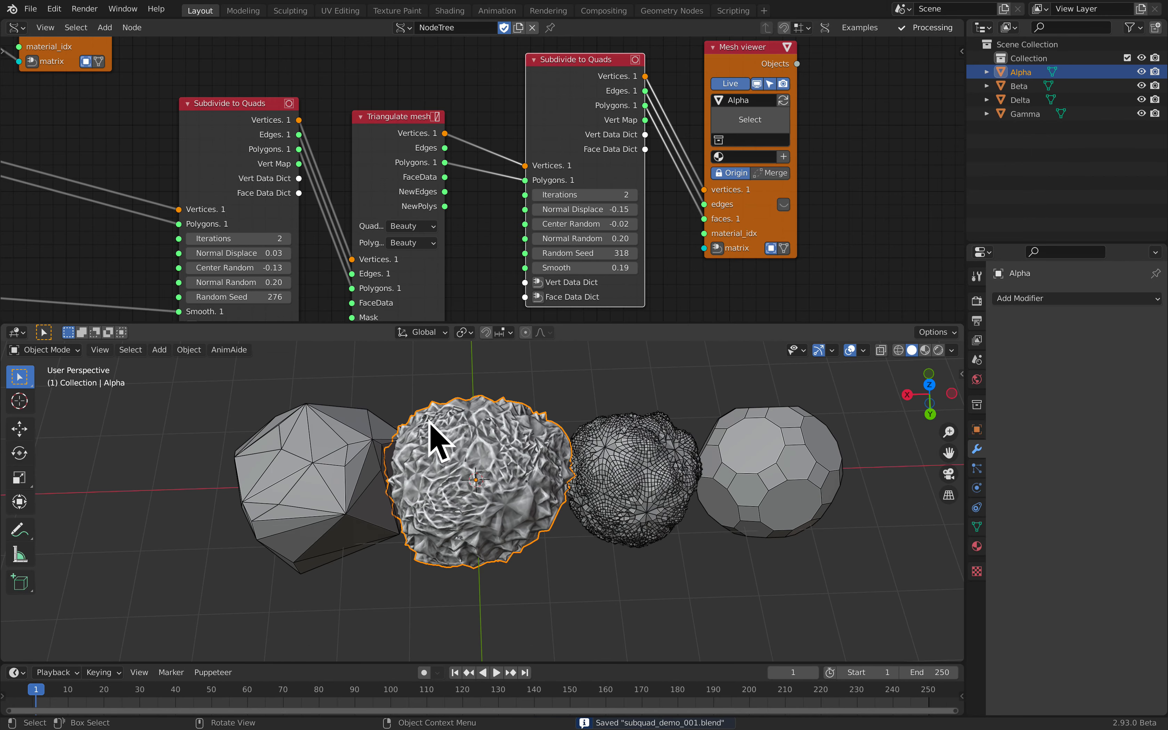
middle_click_drag(466, 499, 520, 420)
scroll(538, 425, "up", 2)
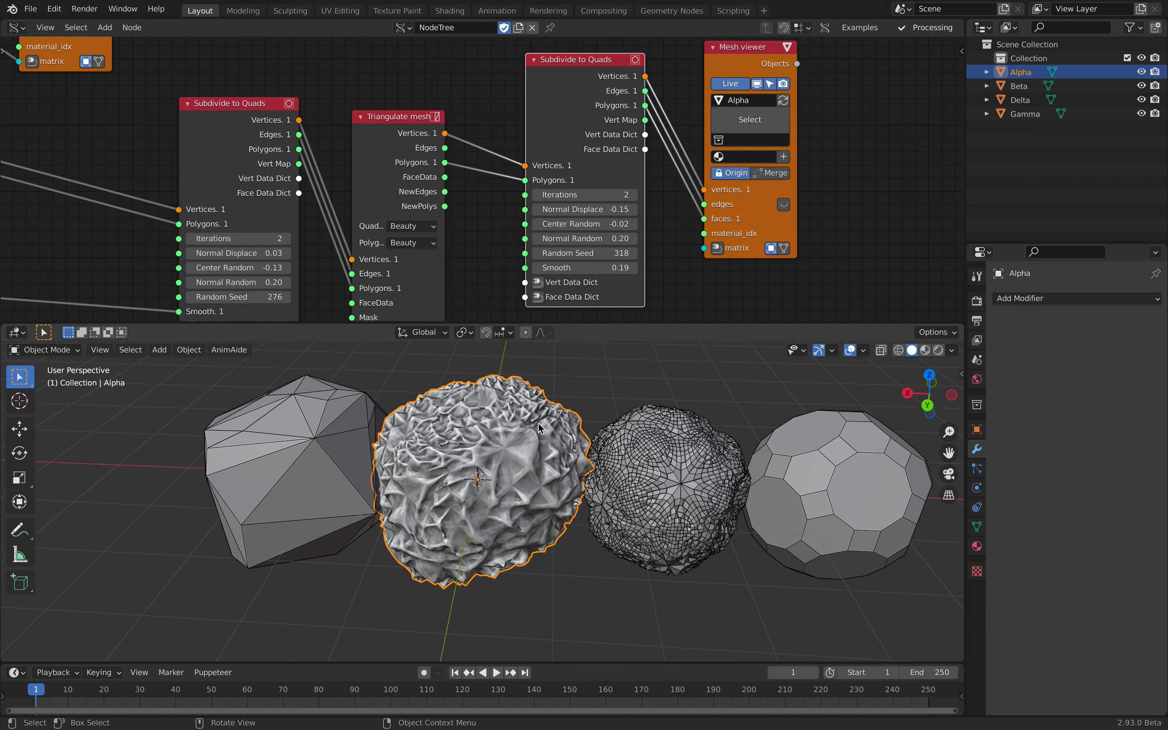
scroll(465, 280, "down", 4)
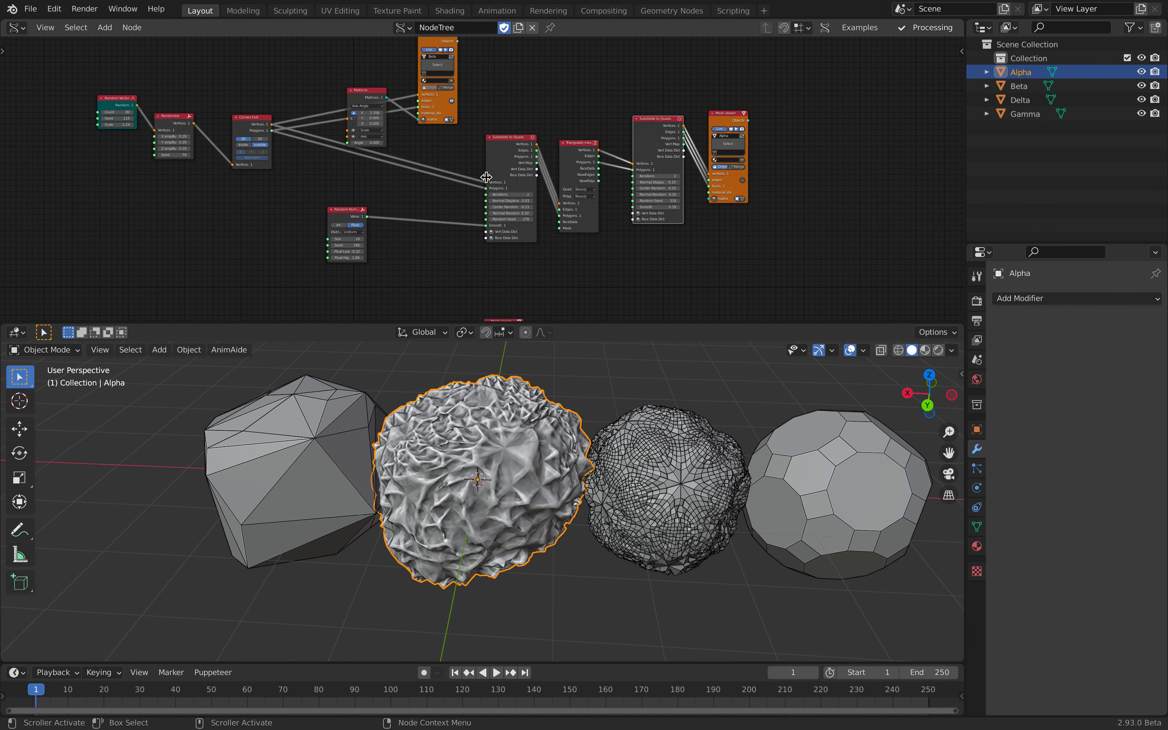
scroll(531, 188, "down", 2)
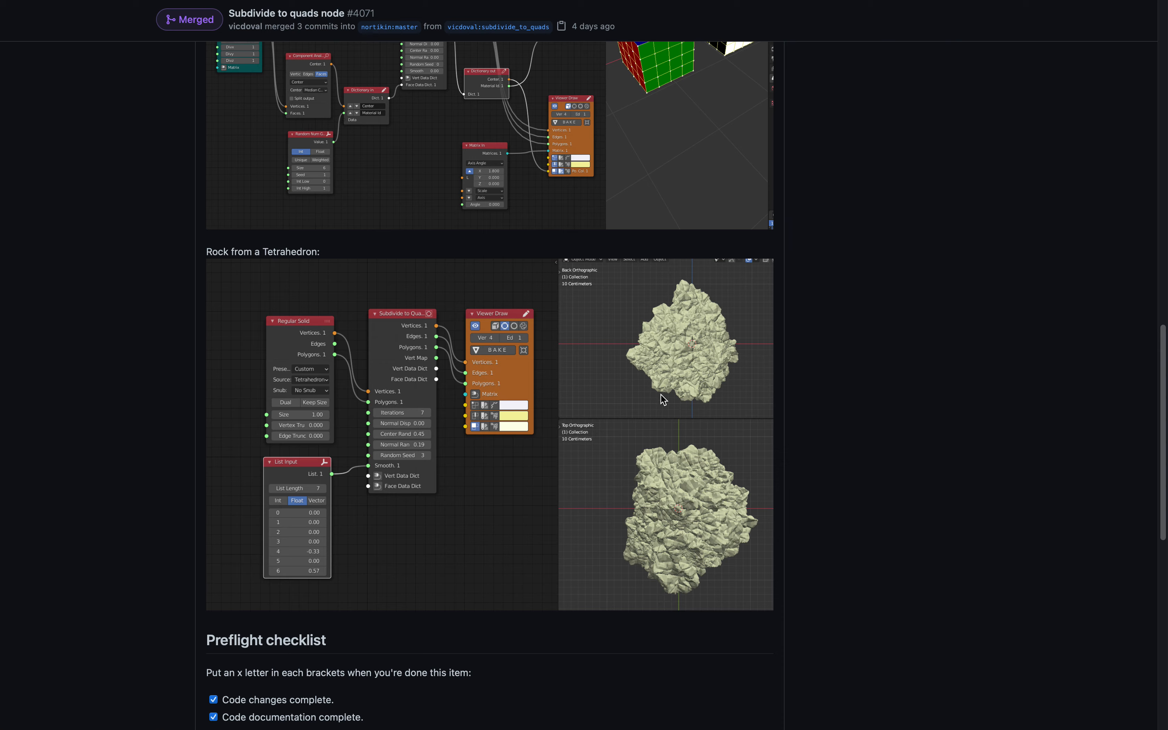
- Switch to Safari and review Sverchok pull request #4071 on the Subdivide to quads node, including the full-size Vert Map example
scroll(663, 399, "up", 15)
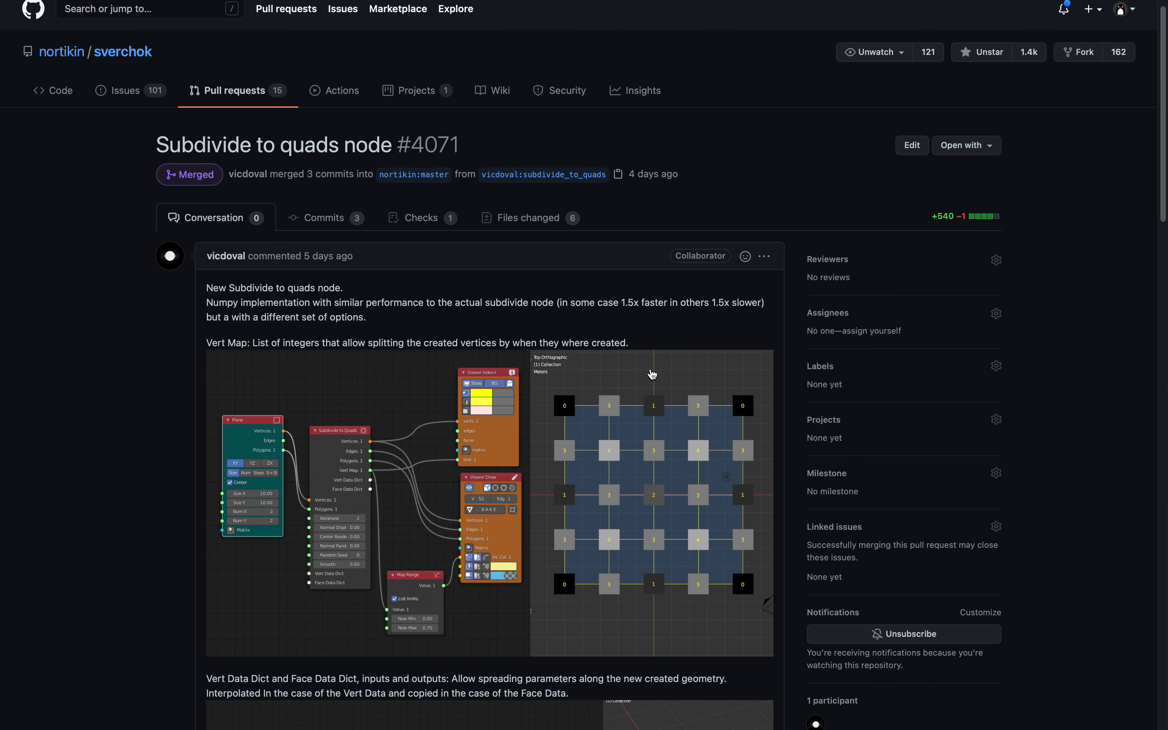
scroll(540, 416, "down", 3)
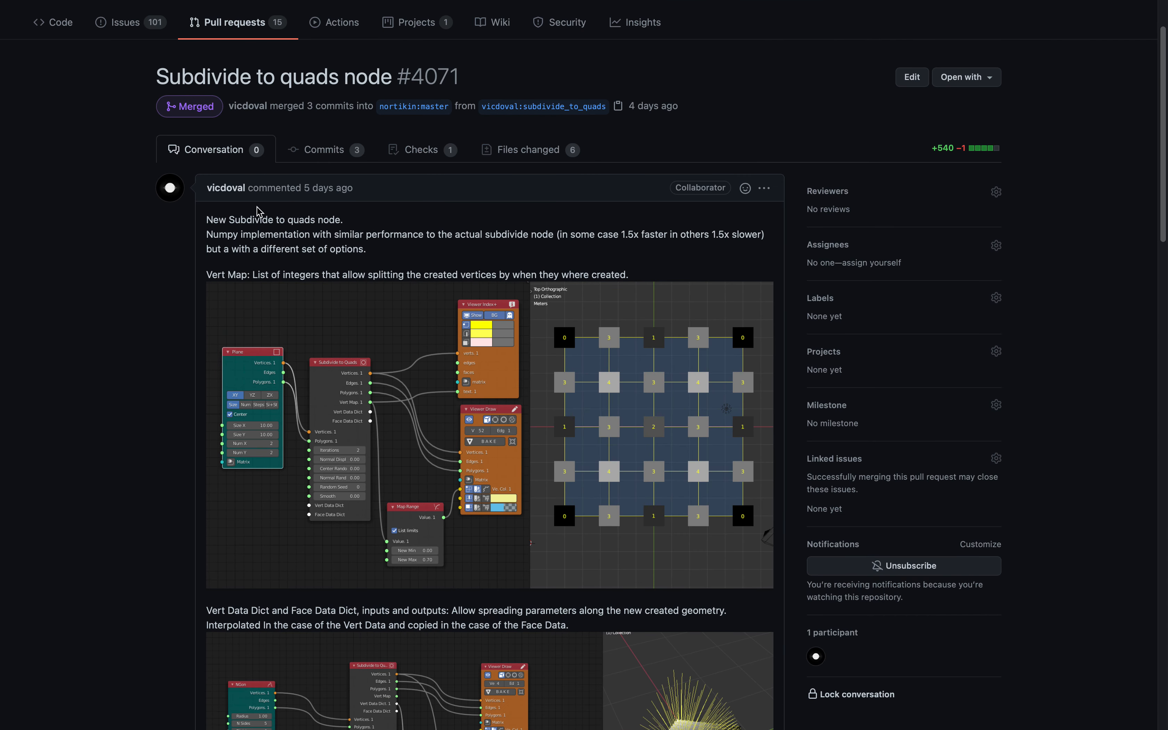
left_click(445, 394)
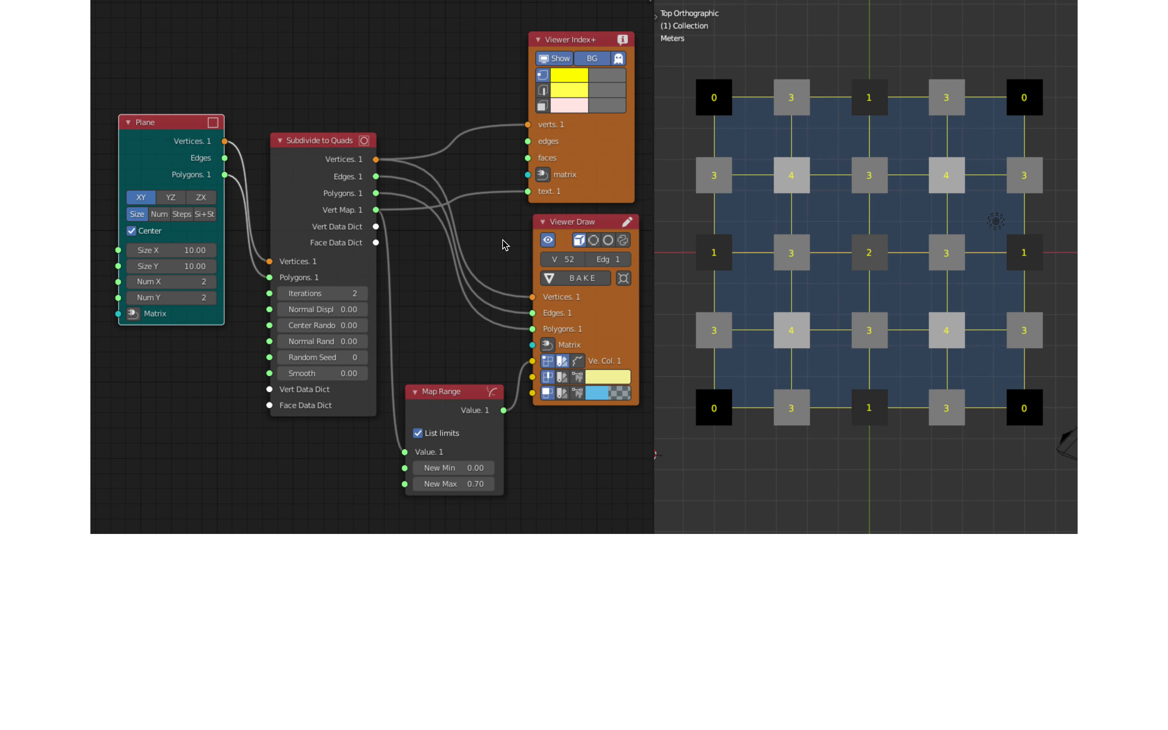
mouse_move(318, 3)
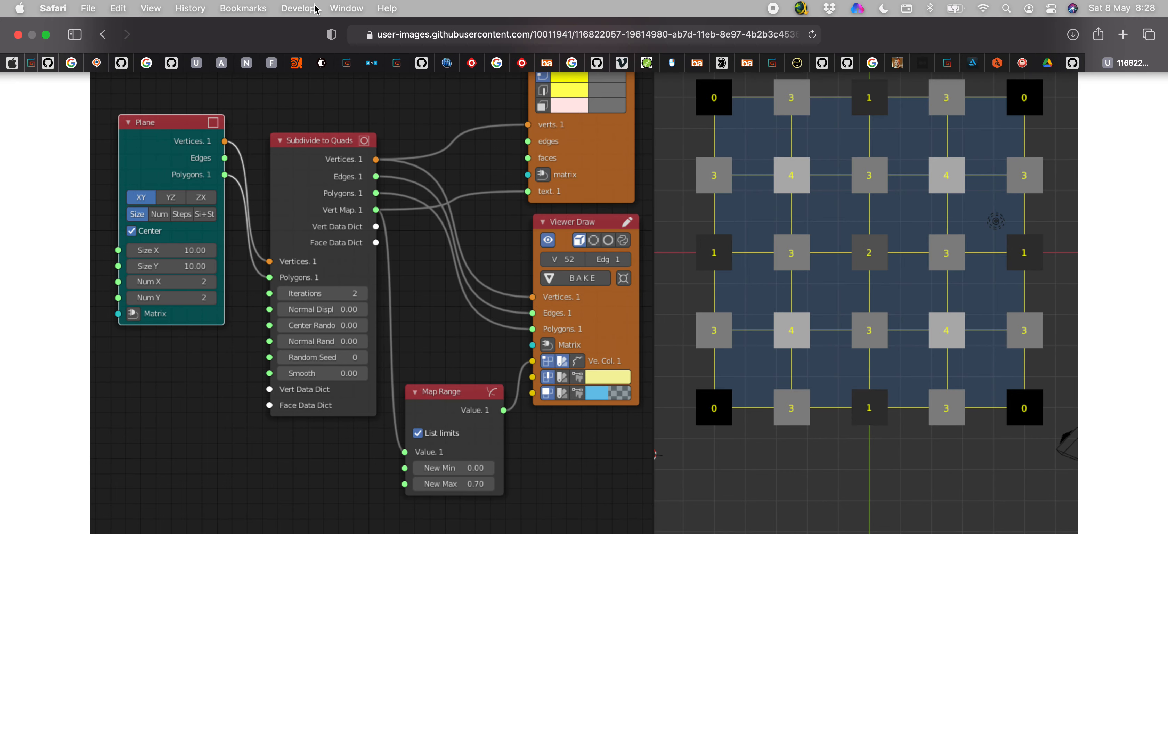
left_click(103, 38)
scroll(452, 333, "down", 20)
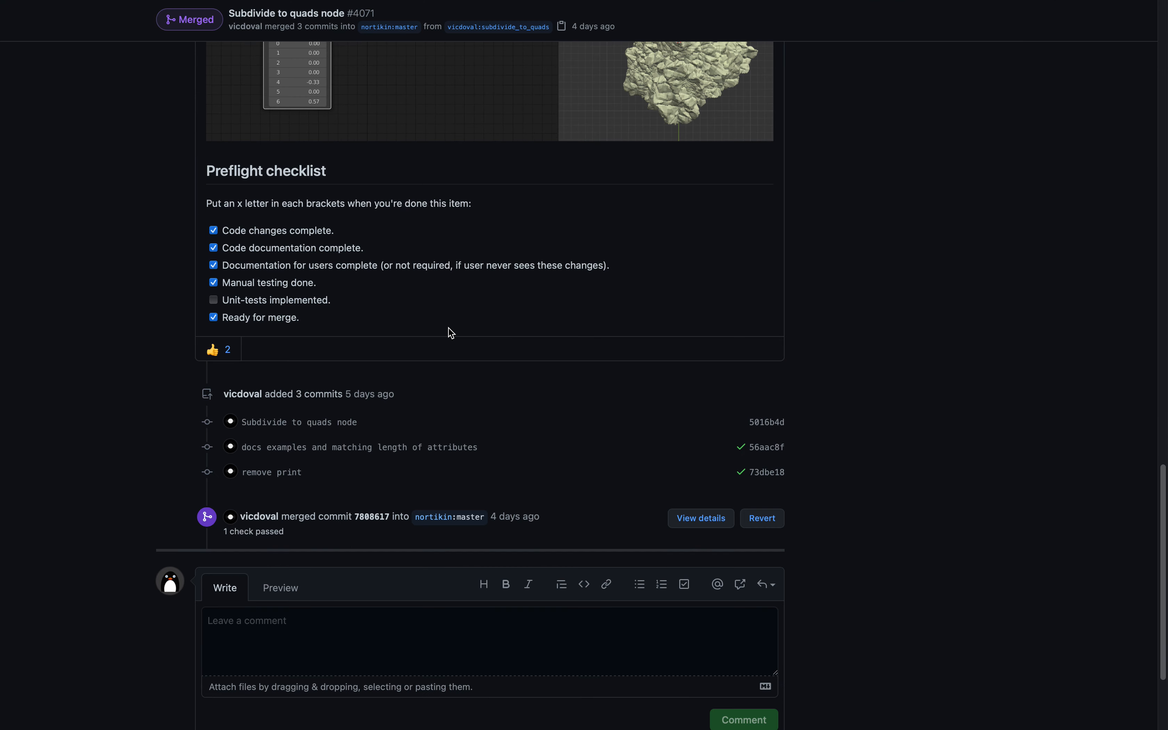
scroll(451, 333, "up", 20)
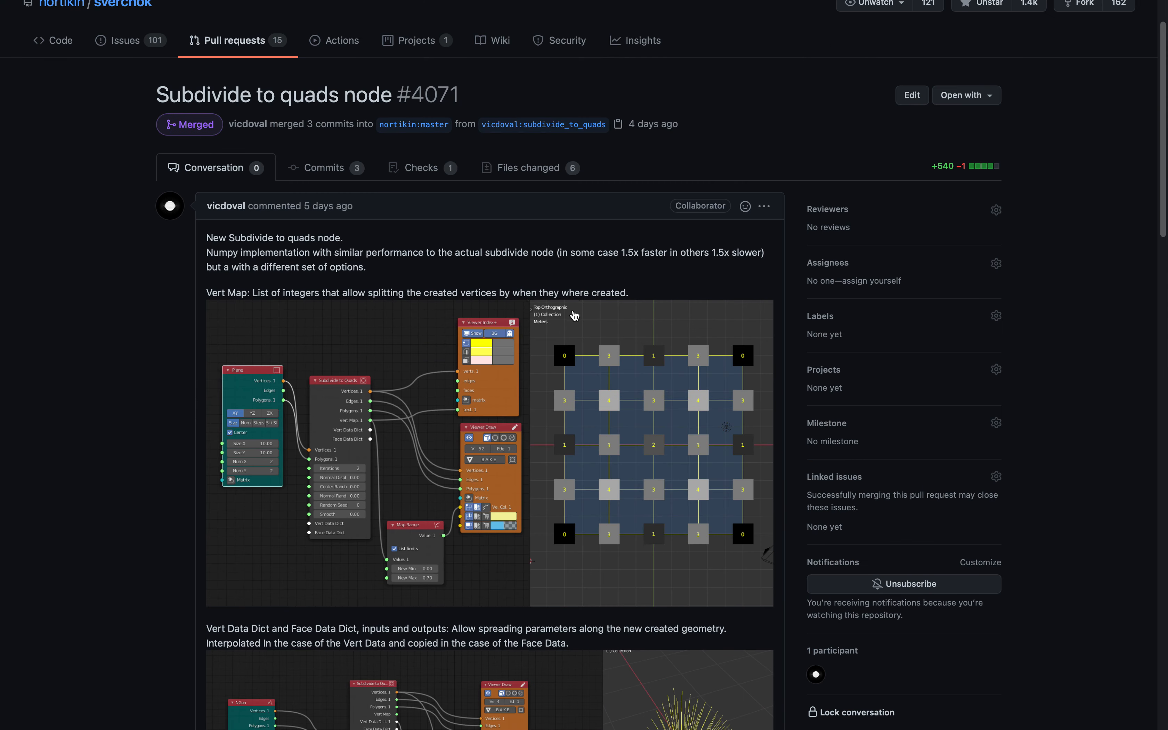
- Switch back to Blender, deselect the Alpha mesh and look over the four meshes and the complete node tree
key("ctrl+Left")
middle_click_drag(582, 396, 585, 464)
left_click(621, 391)
middle_click_drag(620, 390, 579, 386)
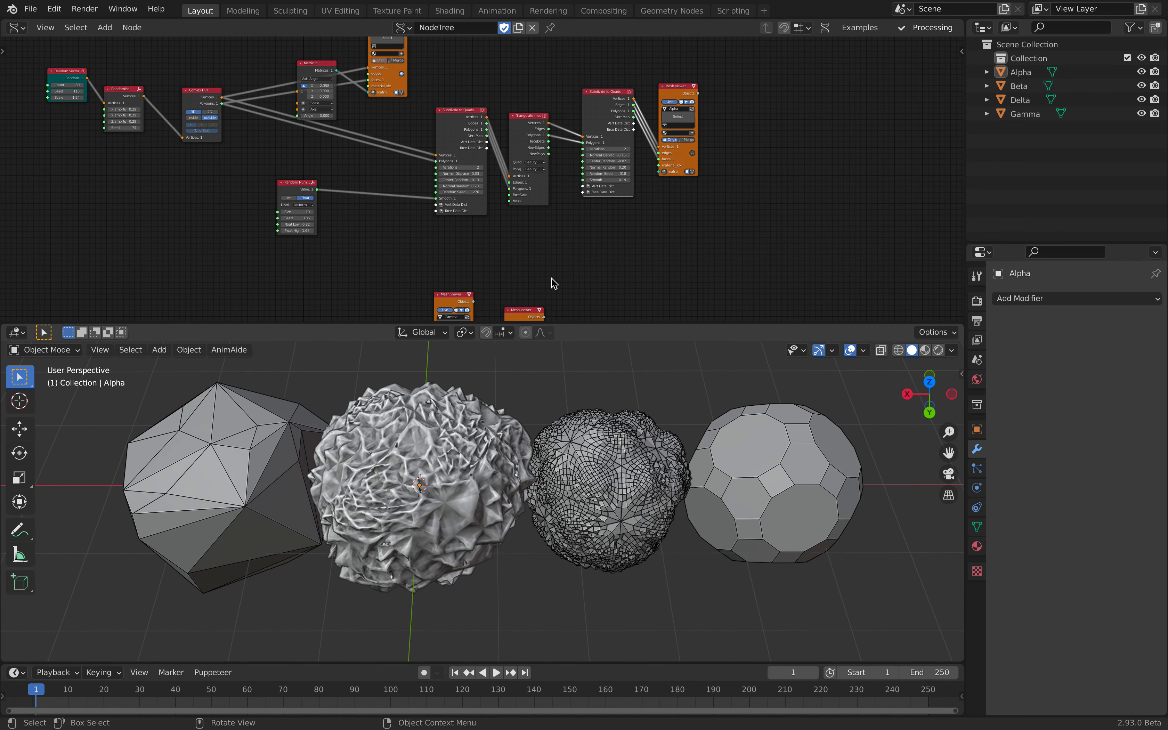
scroll(529, 222, "down", 3)
middle_click_drag(608, 222, 563, 221)
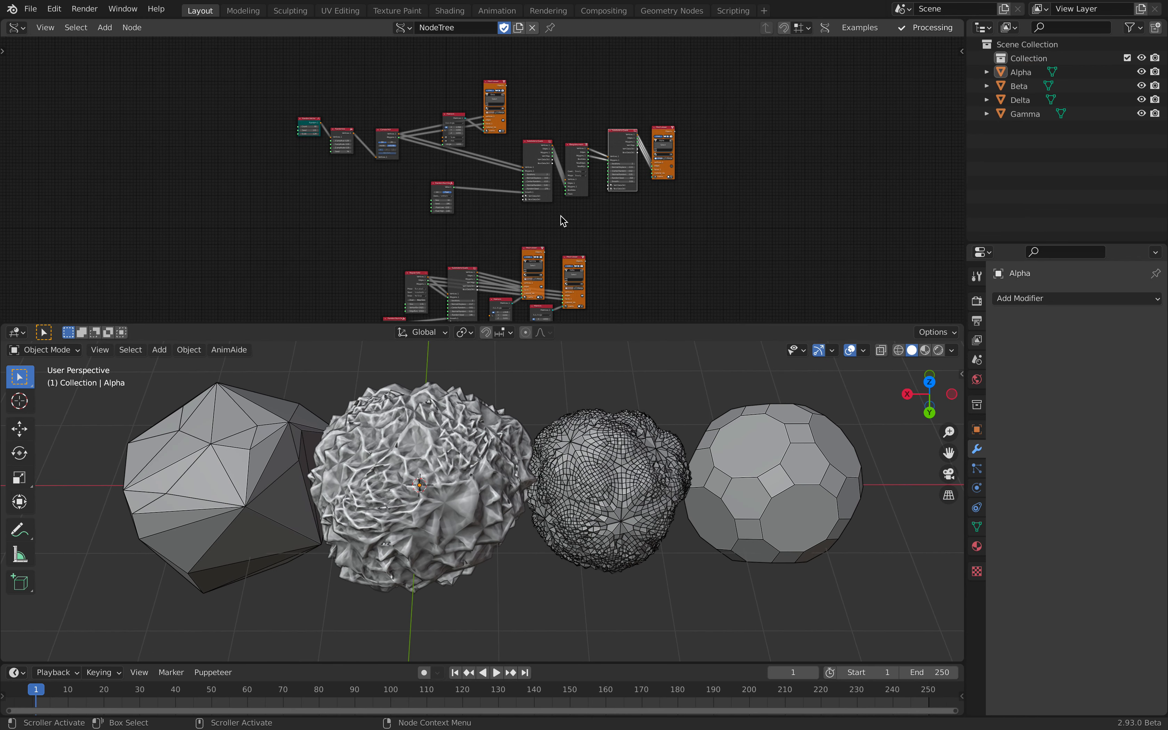